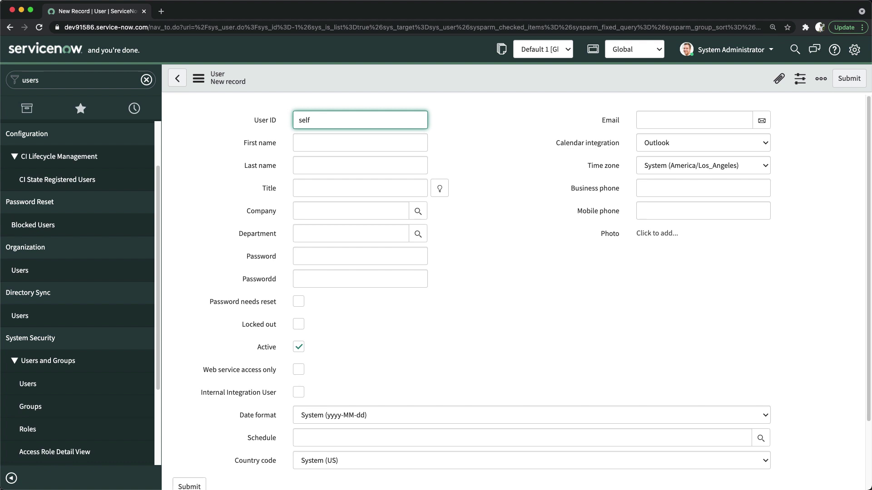
Finish the self.service user with last name Service and a password, then save the record.
type(".service")
type("Self")
key("Tab")
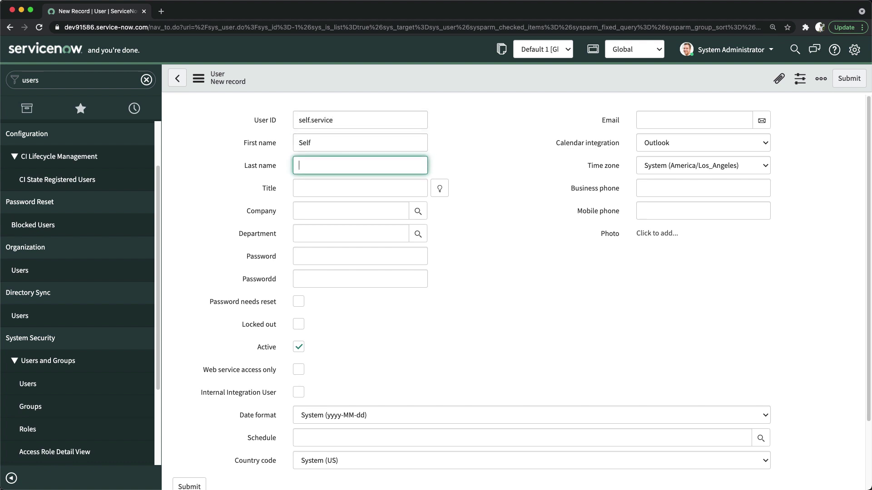
type("Service")
left_click(444, 241)
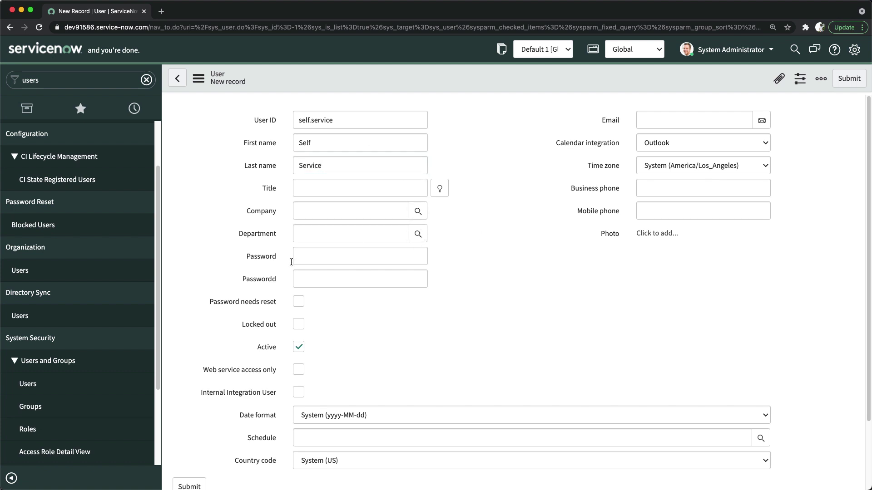
left_click(316, 255)
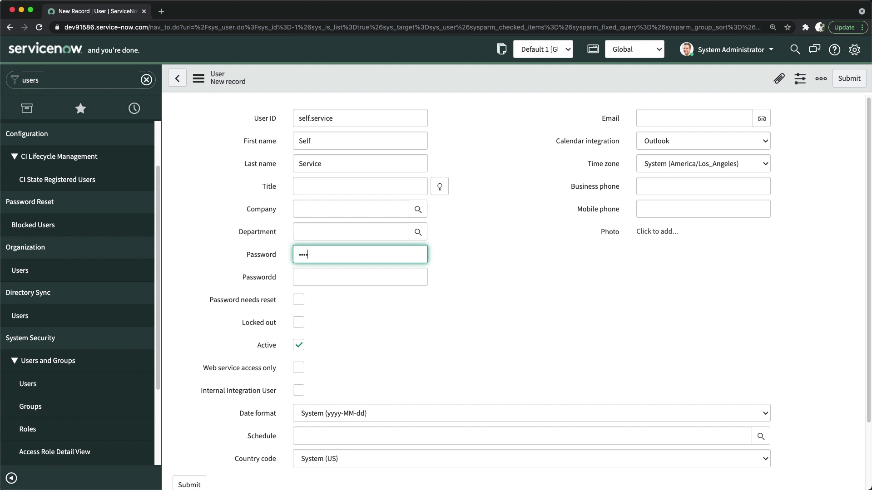
left_click(439, 147)
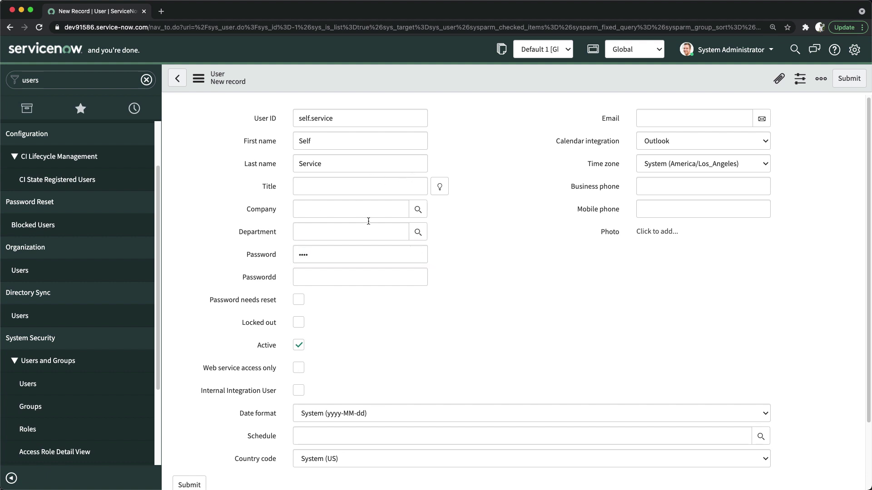
right_click(478, 76)
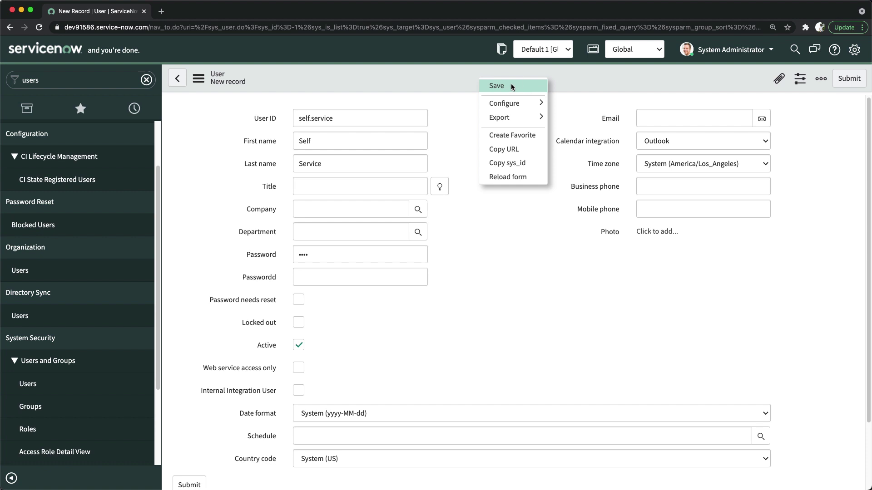
left_click(511, 85)
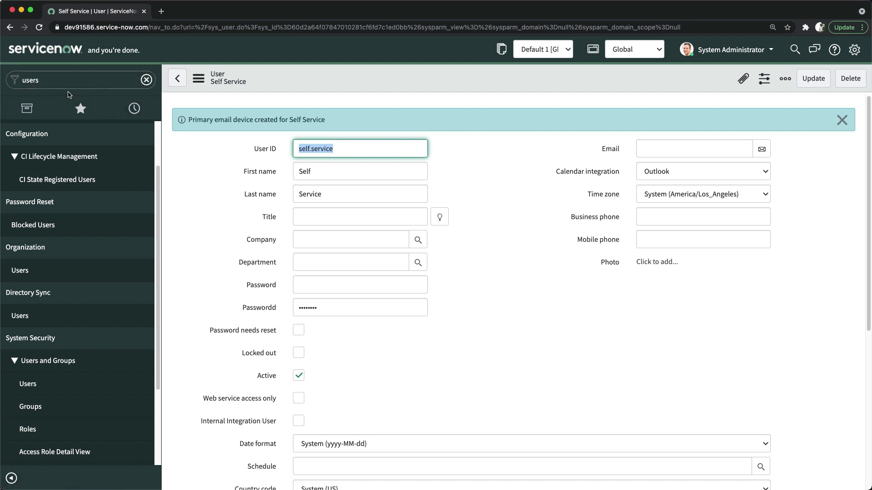
Create a new user with User ID idea.admin, first name Idea, last name Admin, and save it.
left_click(32, 384)
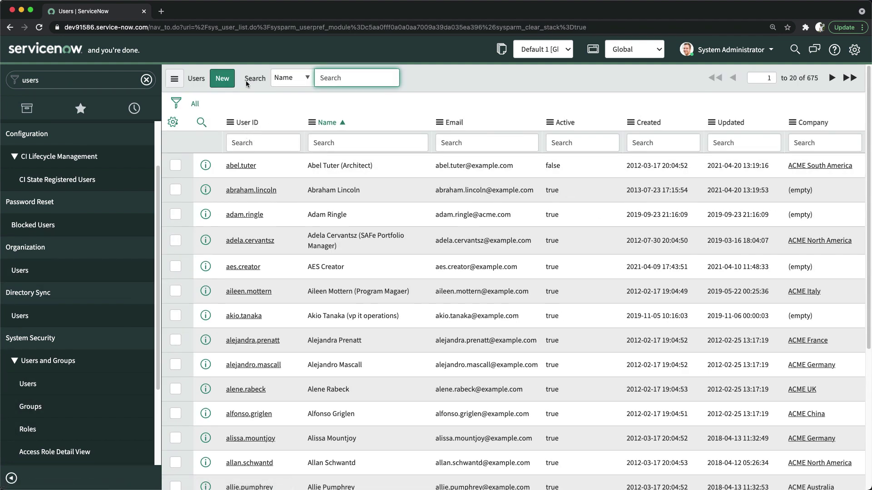
left_click(227, 80)
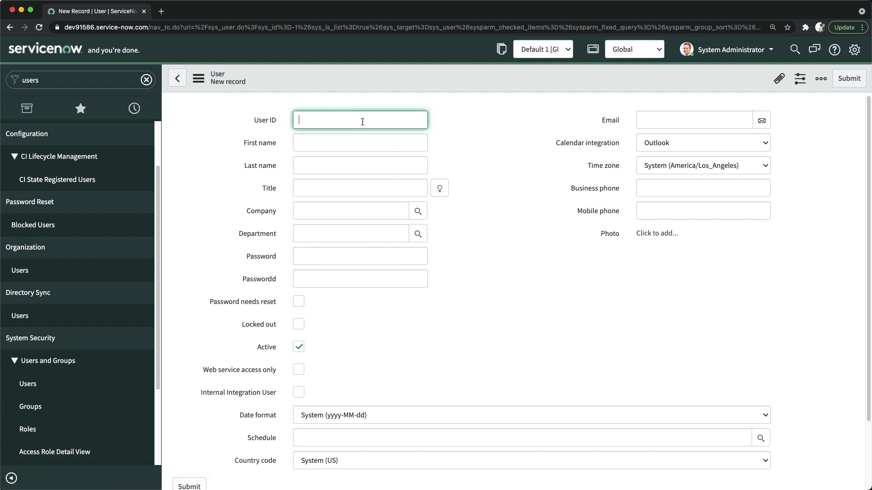
type("de")
type("idea")
type(".admin")
left_click(318, 137)
type("IDe")
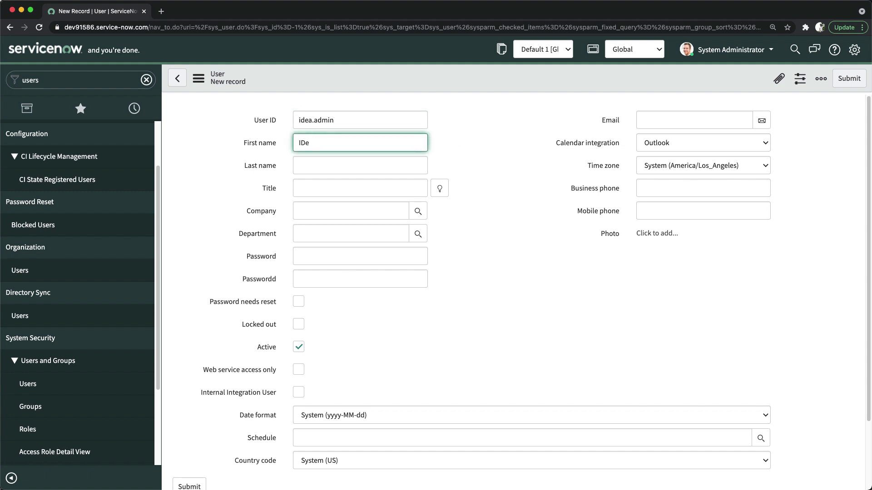
type("dea")
key("Tab")
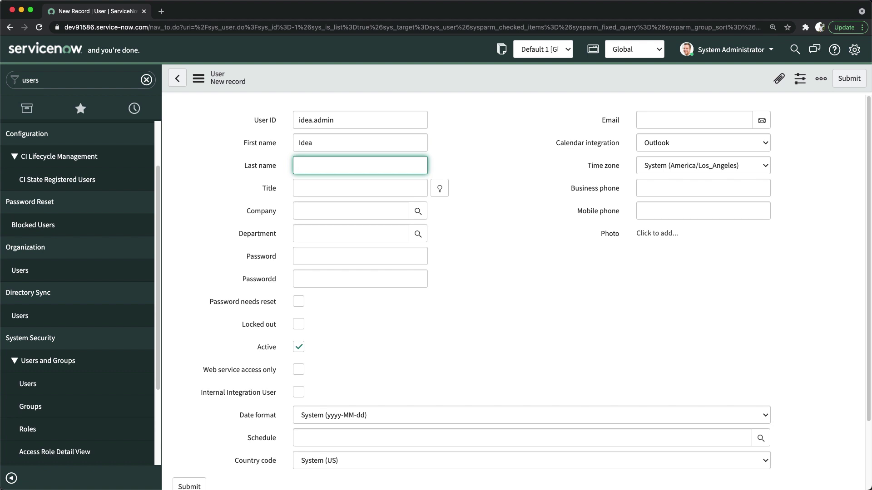
type("Admin")
key("Tab")
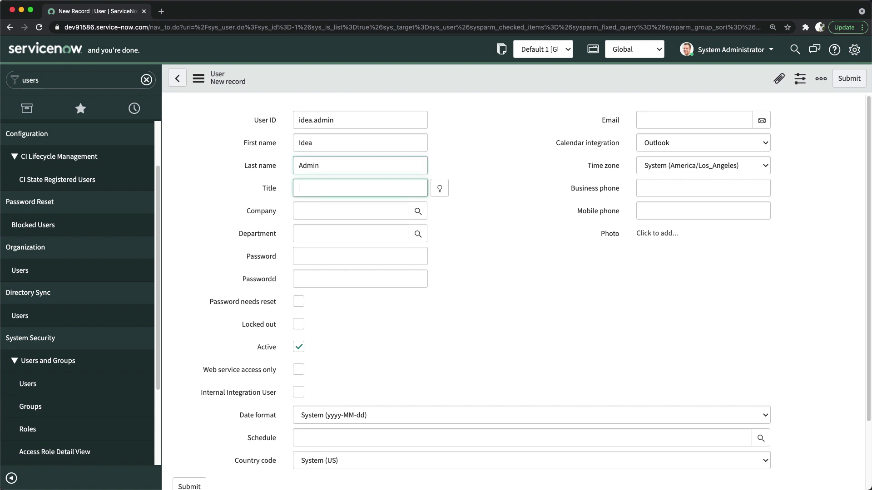
right_click(457, 72)
left_click(469, 74)
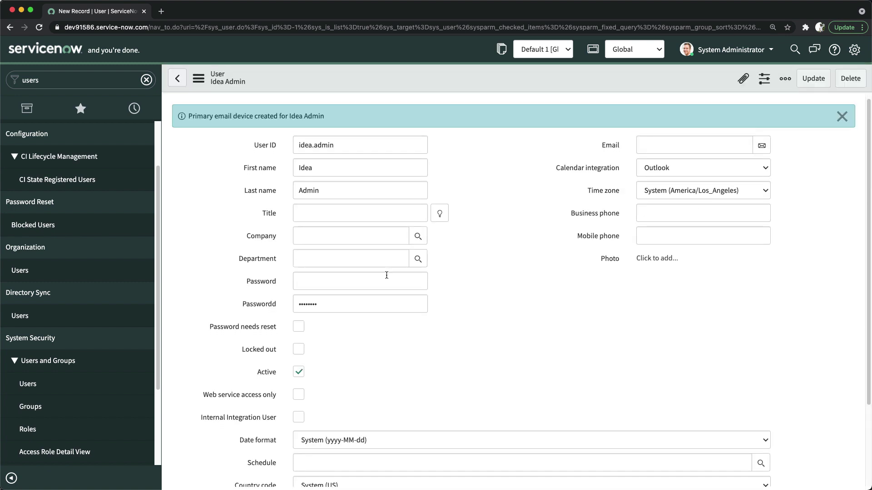
Add the idea_admin role to the Idea Admin user and save.
scroll(382, 276, "down", 3)
scroll(382, 276, "down", 5)
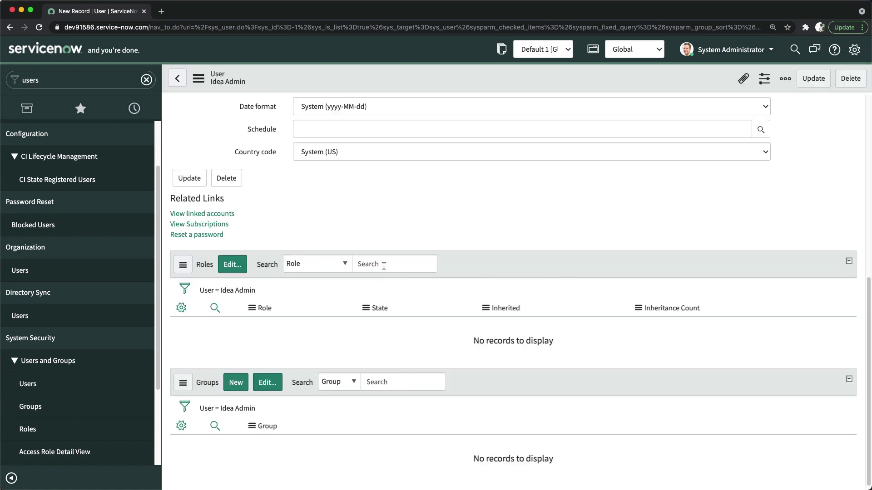
scroll(384, 295, "up", 4)
scroll(363, 315, "down", 4)
scroll(318, 309, "up", 6)
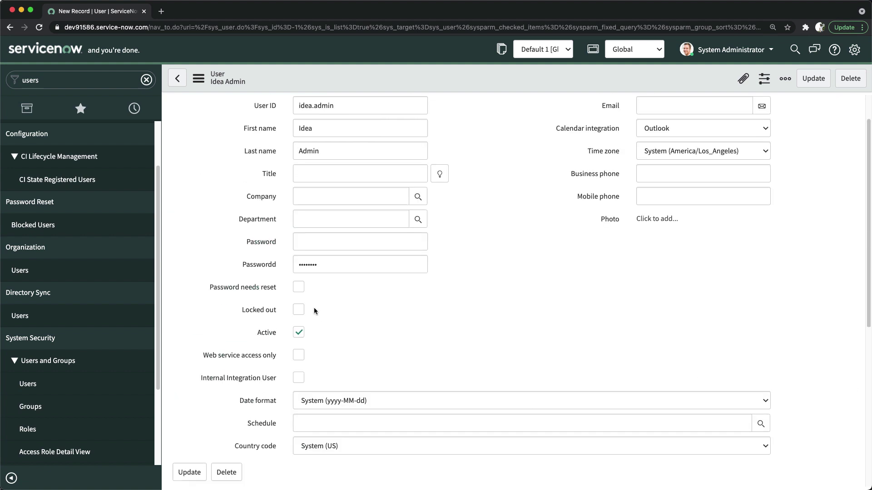
scroll(313, 305, "down", 9)
scroll(404, 298, "down", 6)
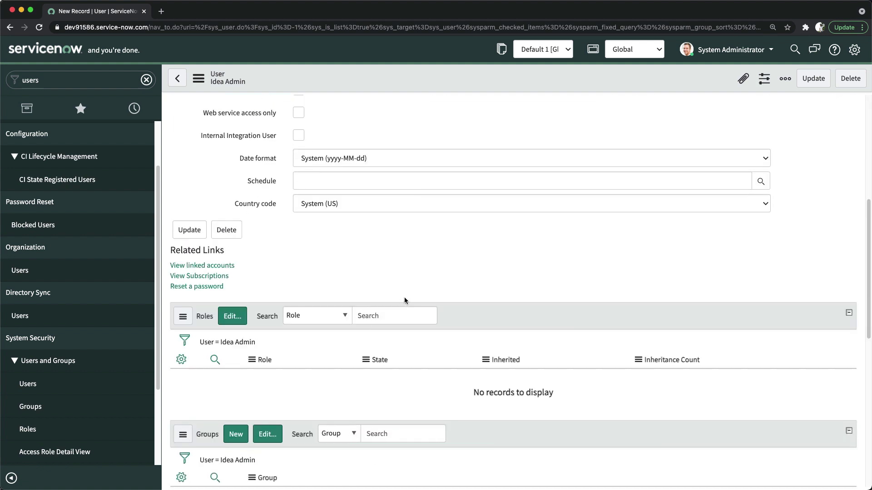
scroll(272, 336, "down", 6)
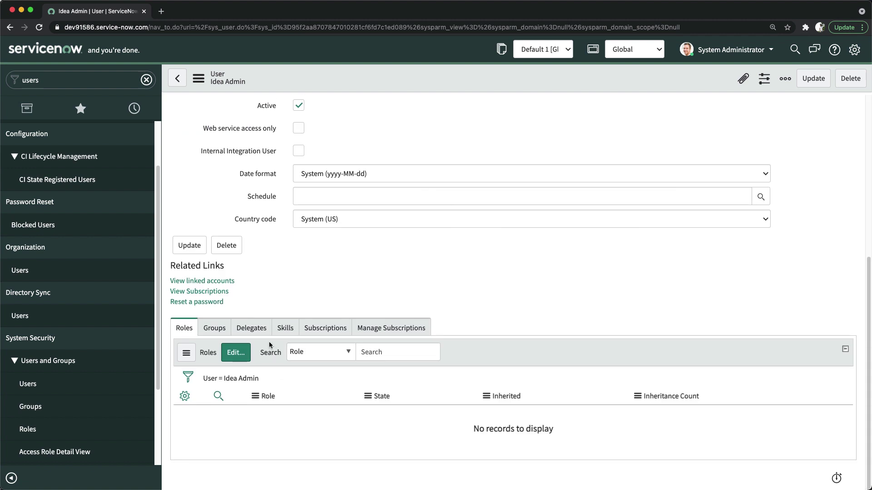
left_click(236, 353)
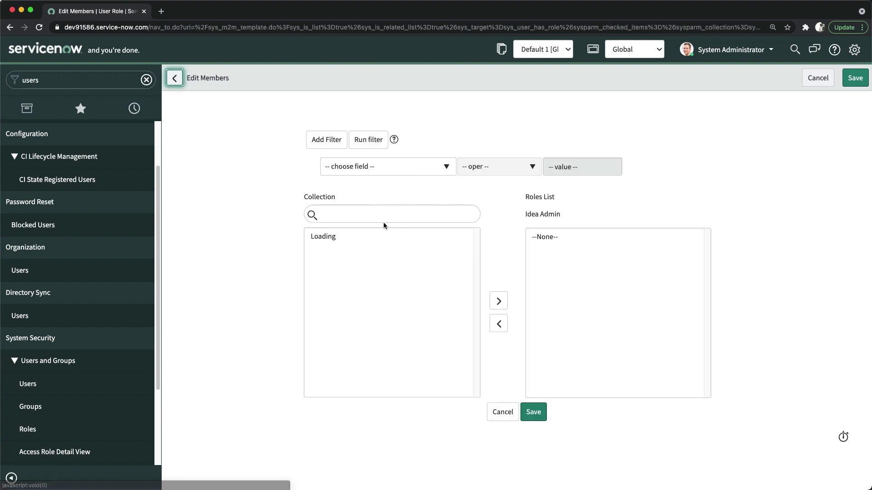
left_click(361, 215)
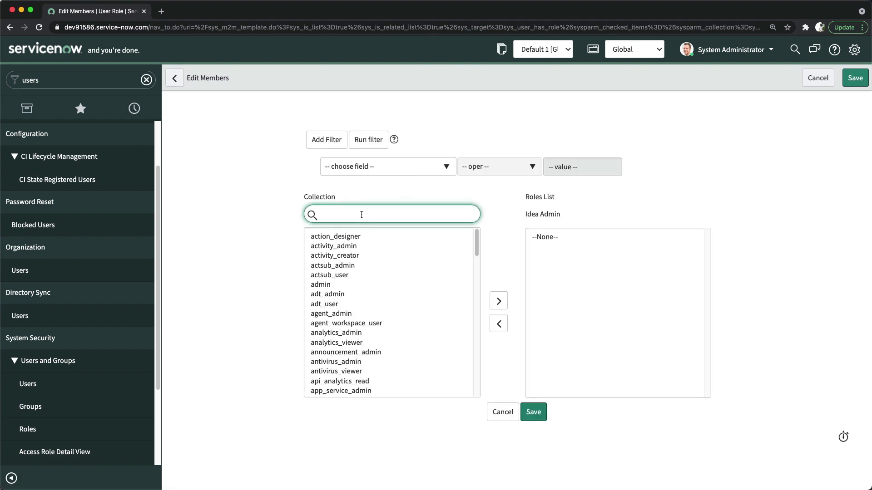
type("idea")
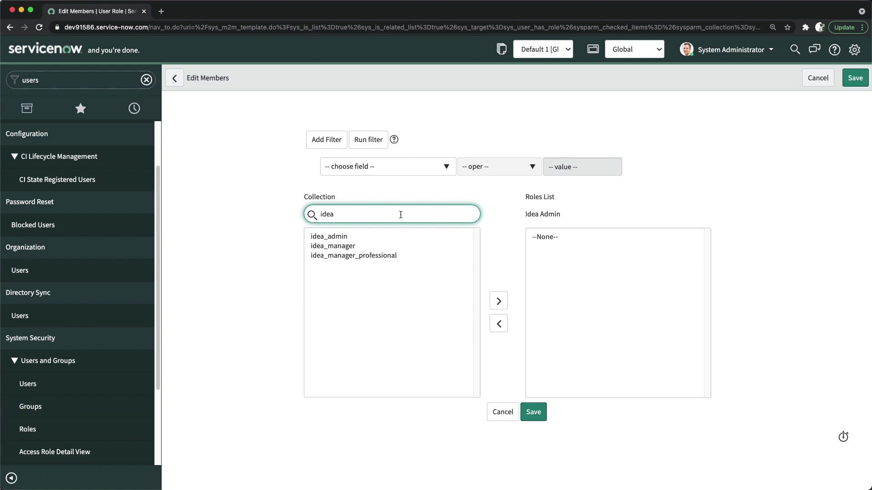
double_click(336, 236)
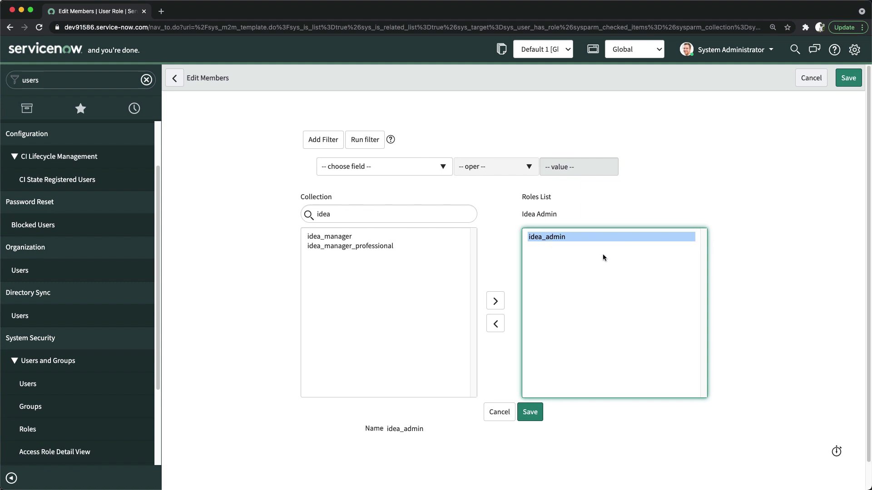
left_click(531, 414)
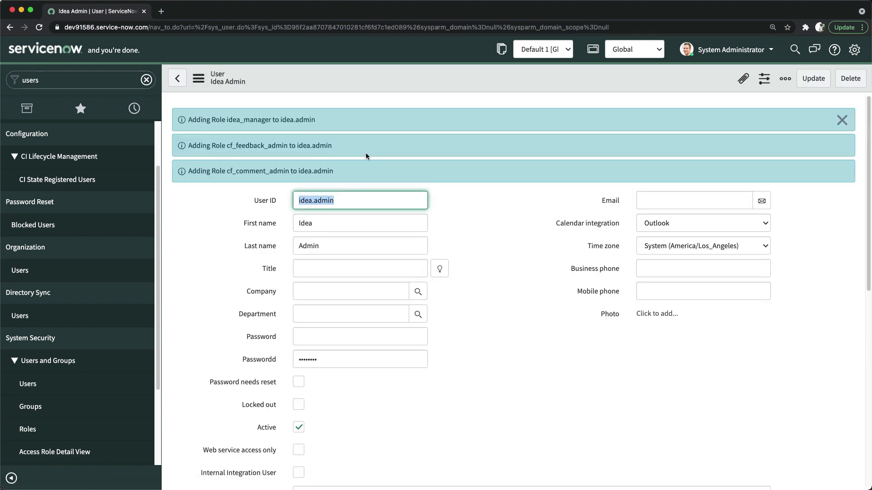
Add the itil role to the Idea Admin user and save.
scroll(423, 291, "down", 10)
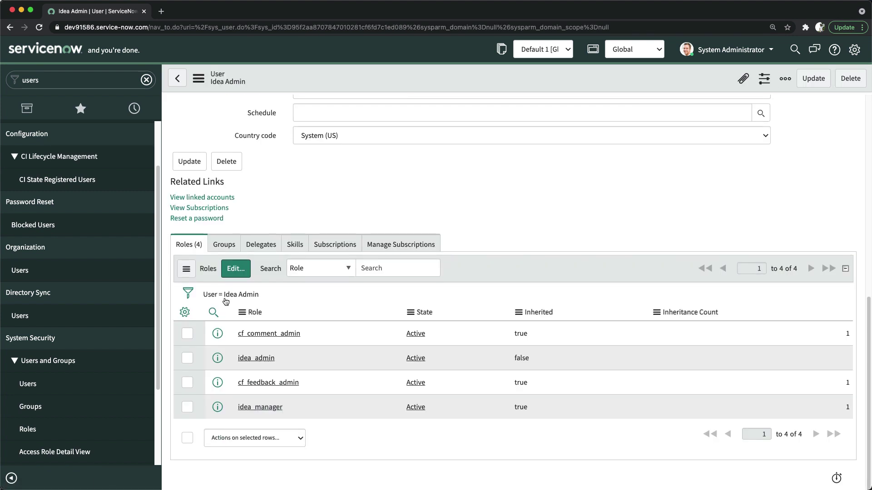
left_click(237, 273)
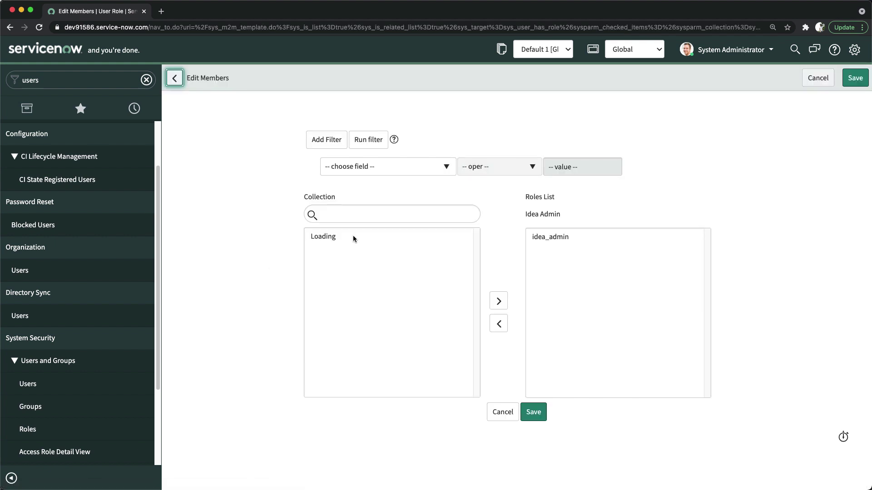
left_click(376, 215)
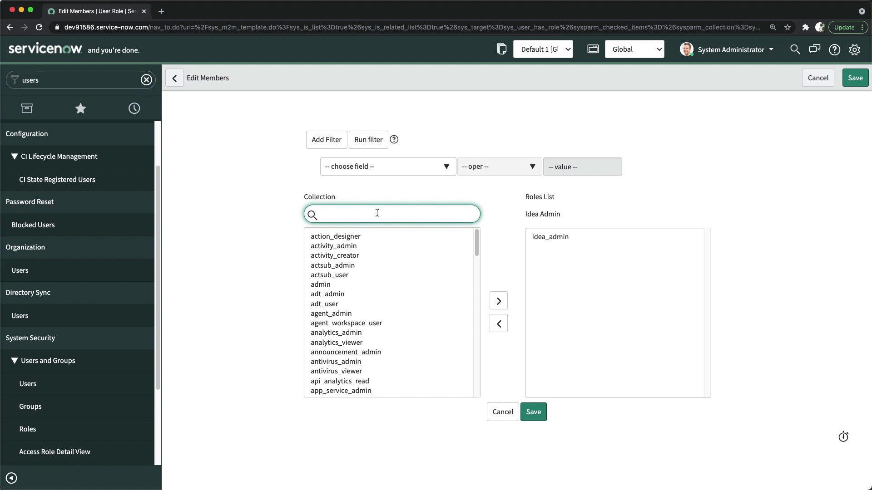
type("iti")
double_click(317, 236)
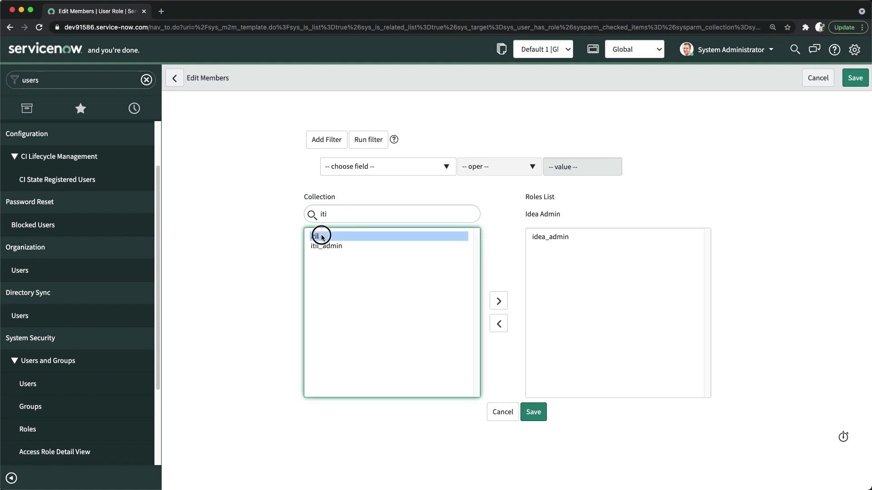
left_click(534, 411)
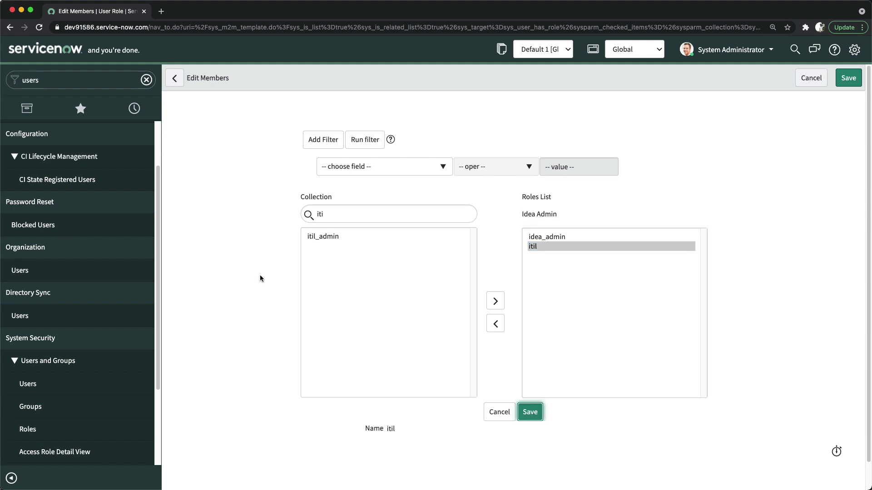
scroll(381, 305, "down", 10)
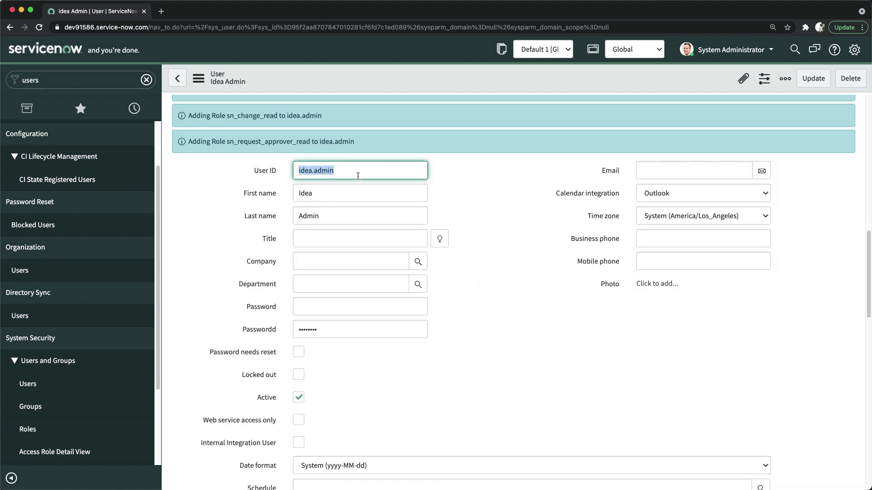
Change the User ID from idea.admin to idea.manager.
left_click(352, 175)
key("BackSpace")
key("BackSpace")
key("BackSpace")
key("BackSpace")
key("BackSpace")
type("mamager")
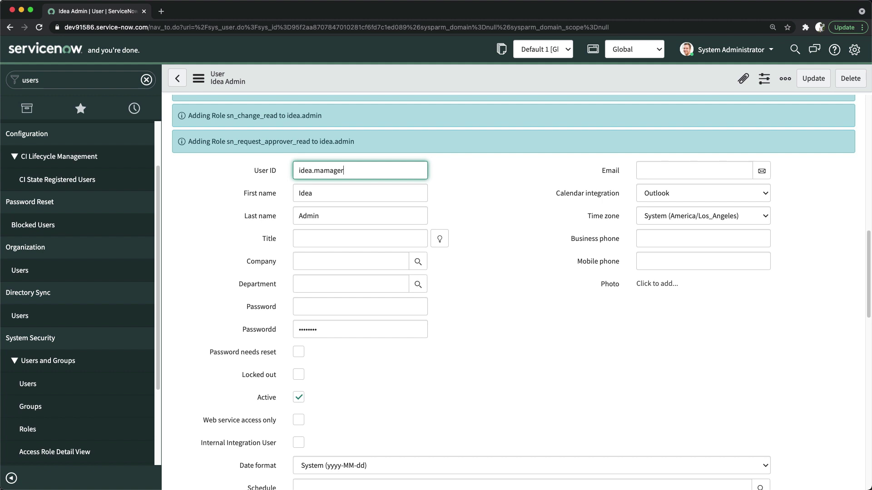
key("BackSpace")
key("BackSpace")
type("nager")
left_click(455, 196)
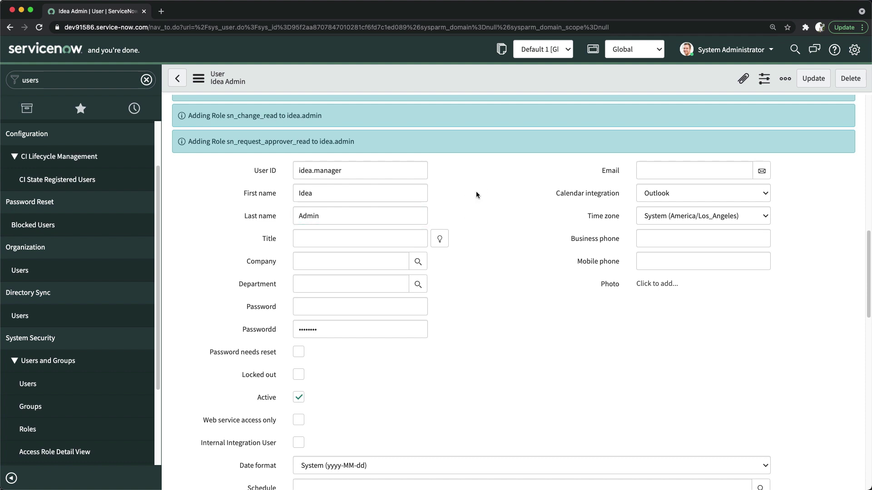
Set the last name to Manager and save the record as a new user with Insert and Stay.
left_click(262, 211)
type("Manager")
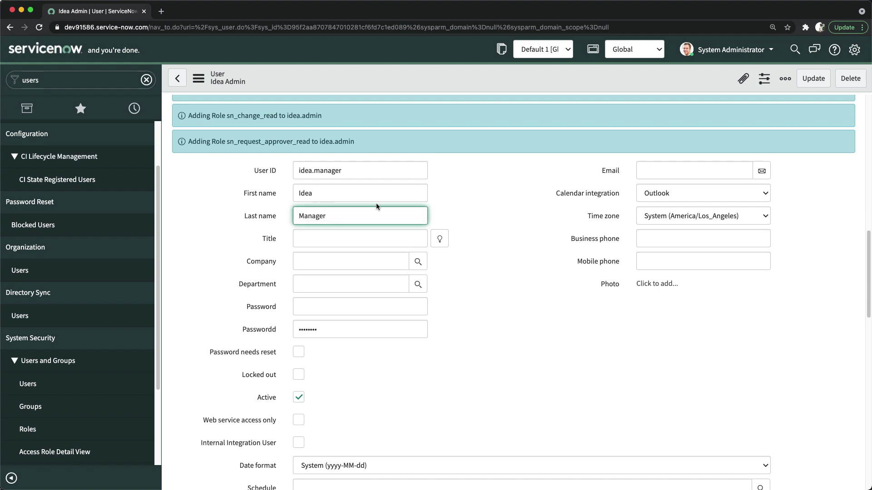
left_click(505, 190)
scroll(436, 308, "down", 4)
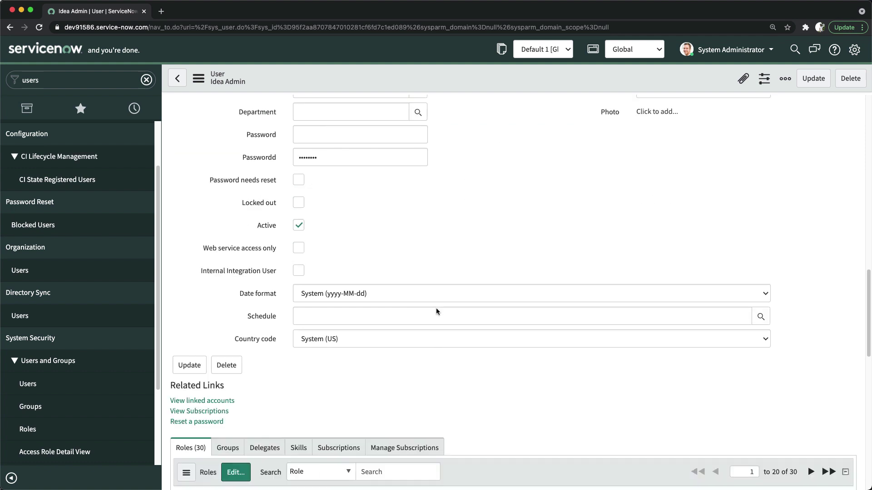
scroll(436, 307, "up", 4)
scroll(437, 311, "down", 2)
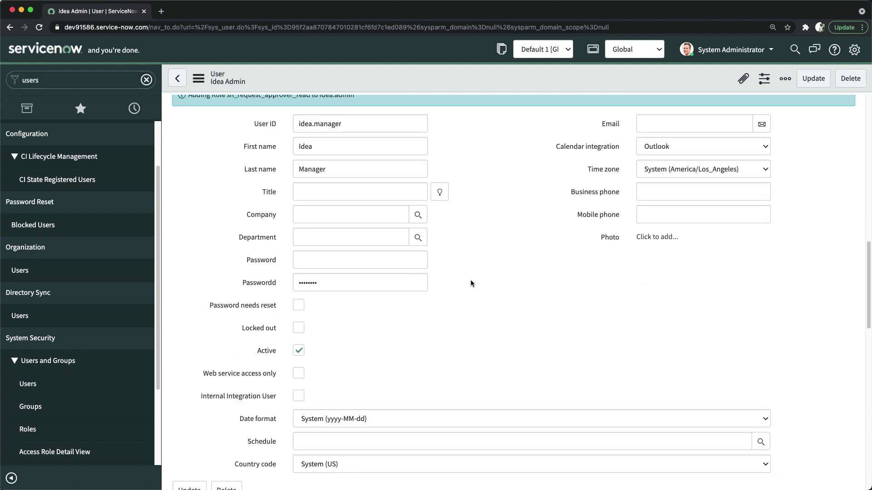
scroll(471, 278, "up", 7)
scroll(523, 117, "up", 5)
right_click(459, 84)
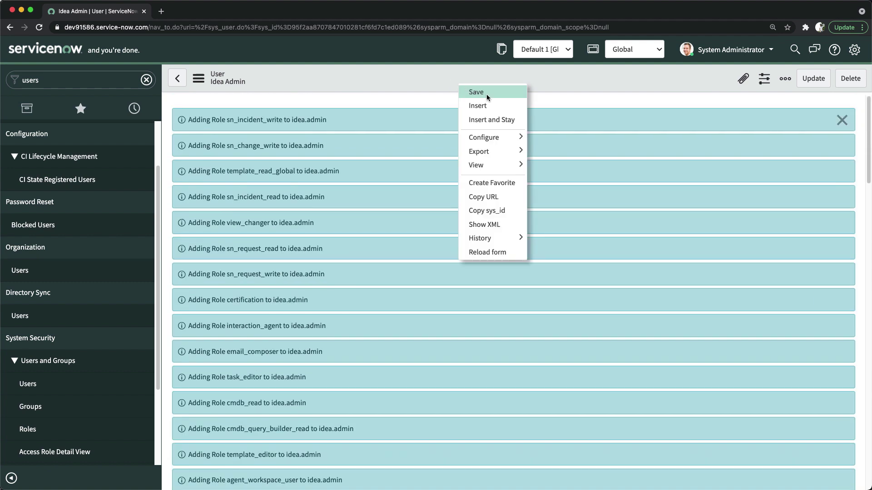
left_click(485, 120)
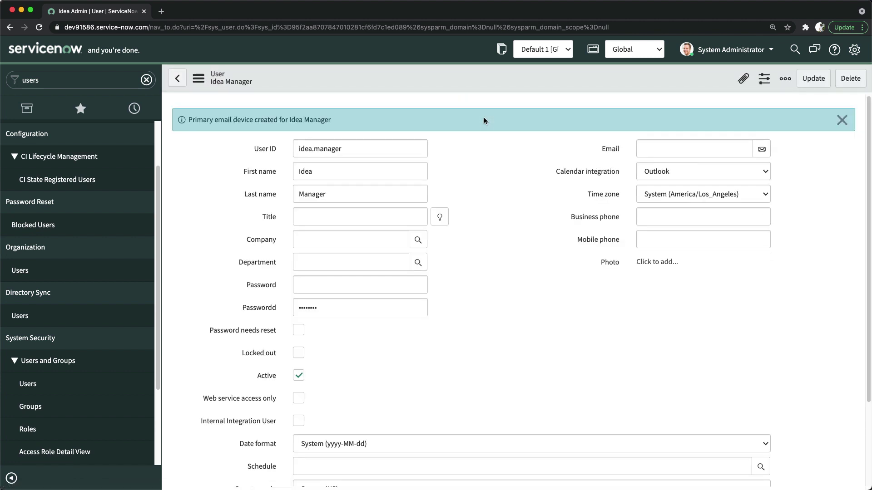
In the role editor for Idea Manager, add the idea_manager role.
scroll(456, 228, "down", 8)
scroll(472, 222, "up", 8)
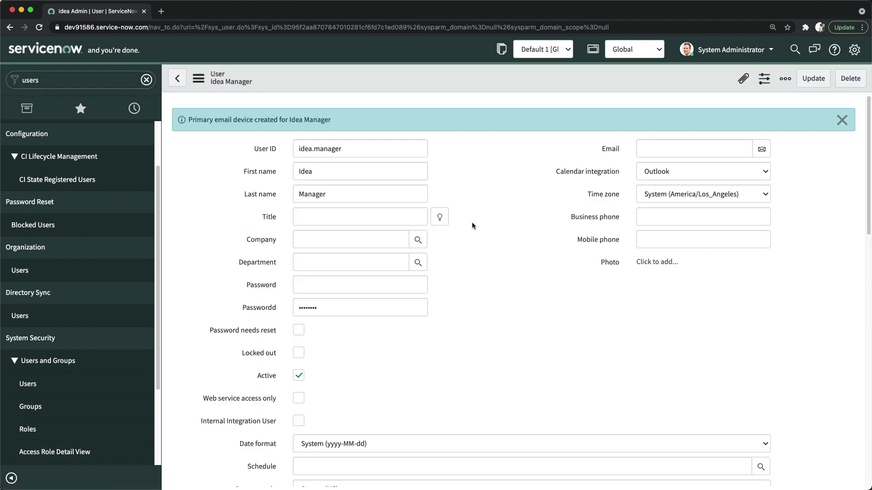
scroll(472, 230, "down", 6)
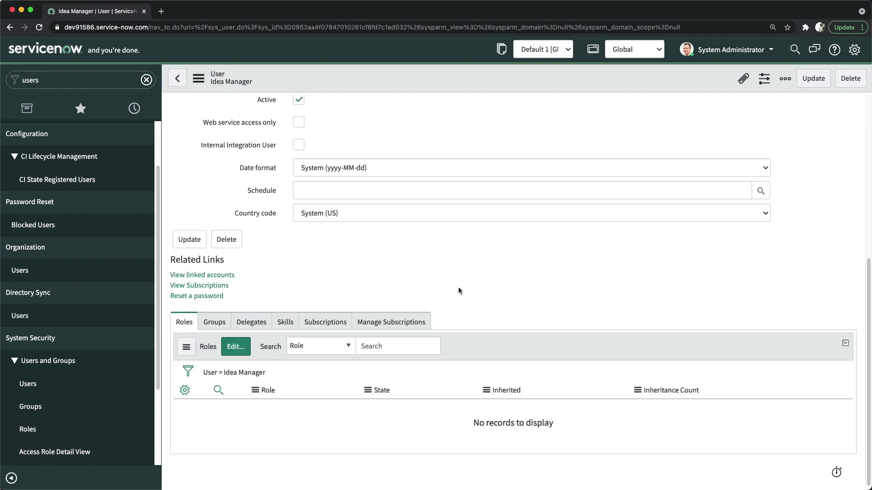
left_click(233, 352)
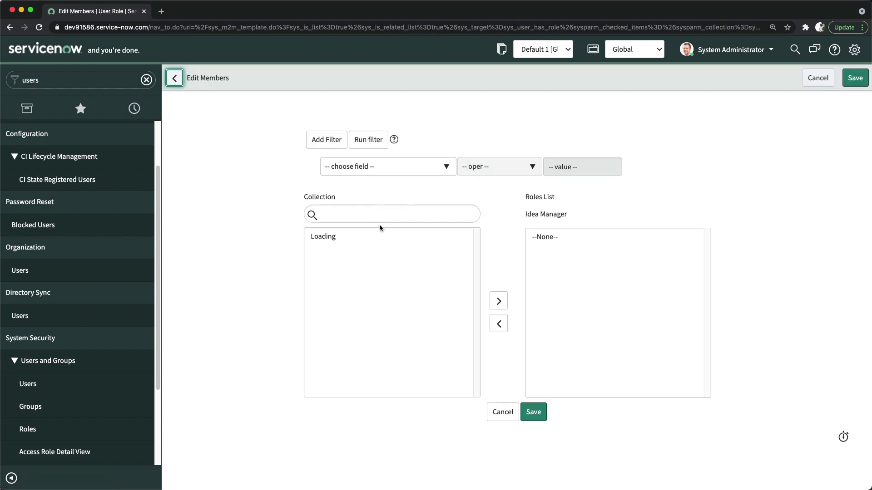
left_click(370, 216)
type("idea")
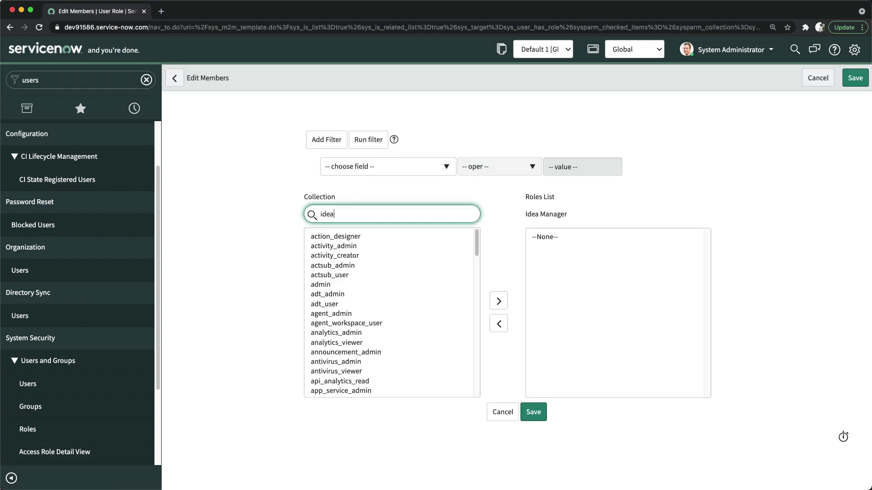
double_click(347, 247)
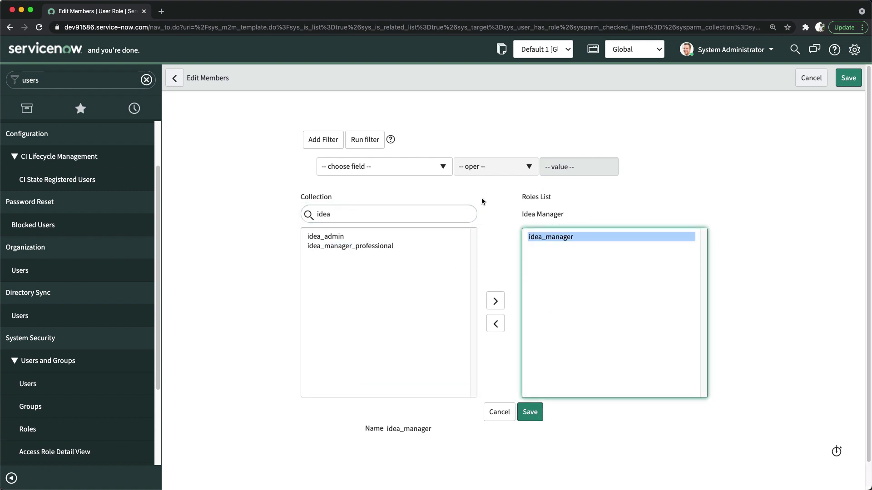
Add the itil role as well and save the role changes.
triple_click(356, 213)
type("itil")
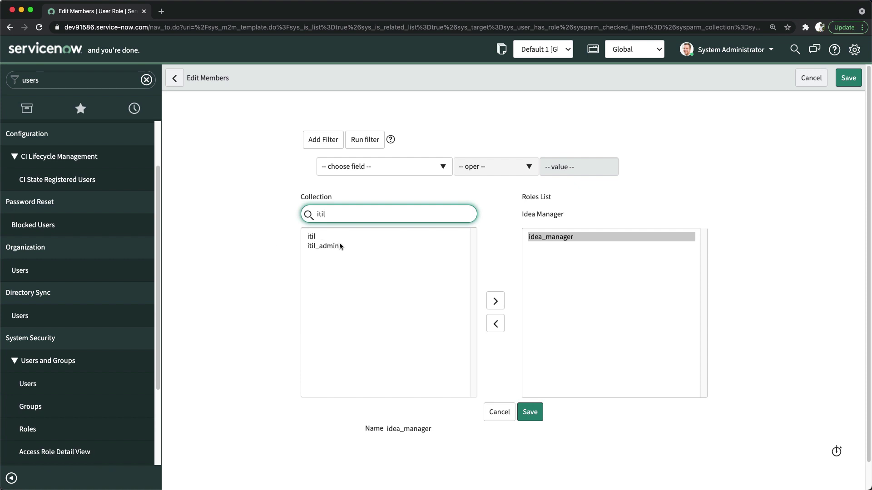
double_click(335, 237)
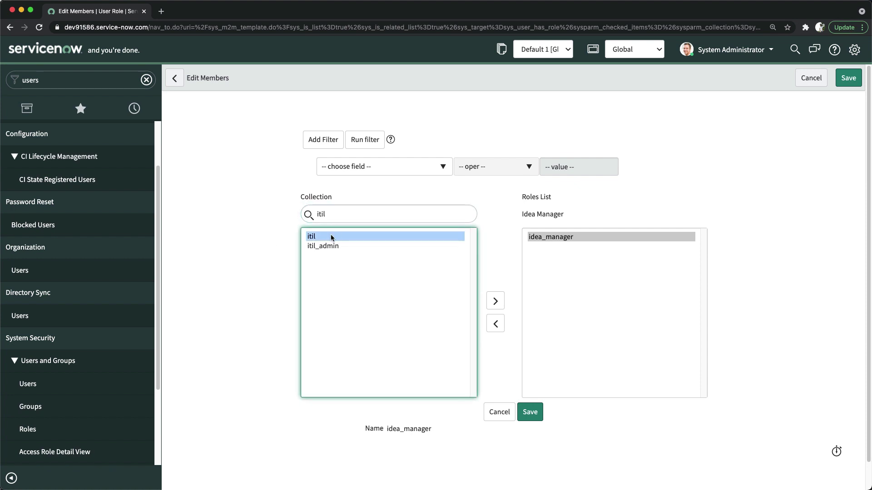
left_click(528, 413)
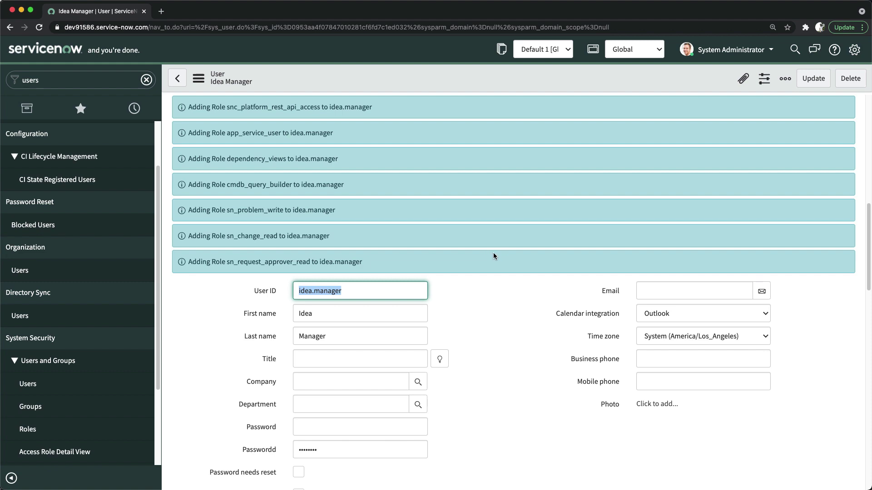
scroll(494, 255, "down", 10)
scroll(494, 258, "down", 4)
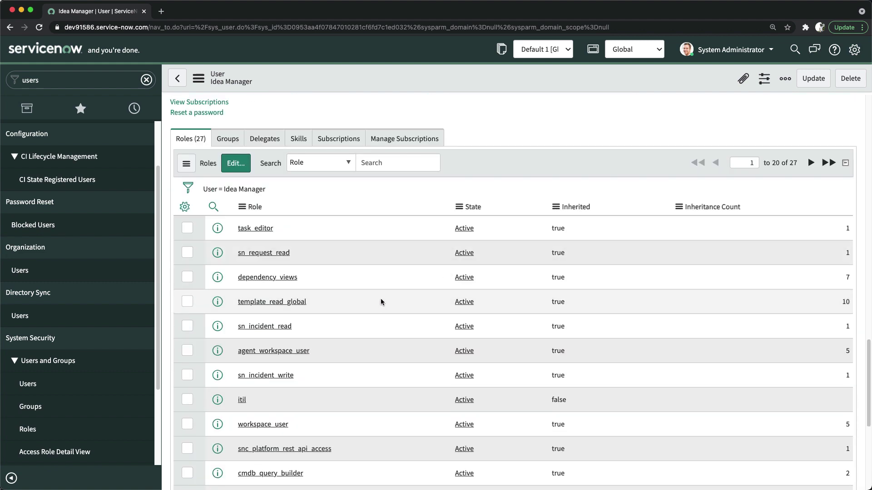
scroll(437, 238, "up", 15)
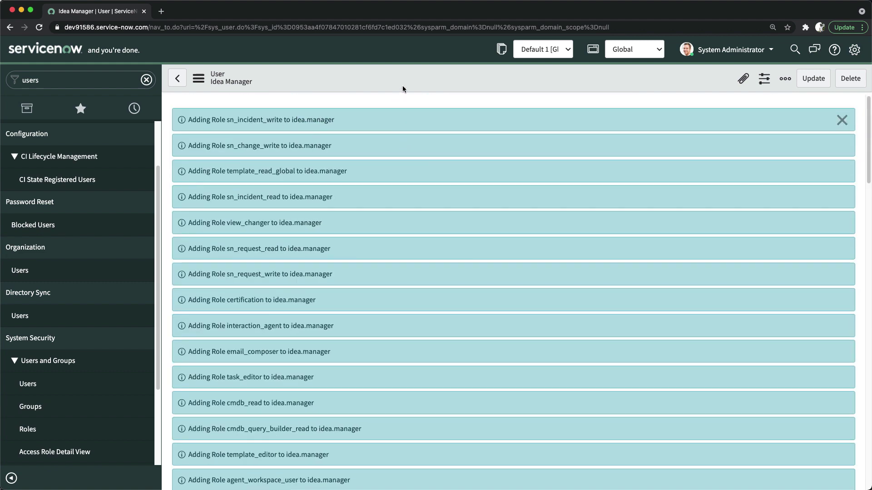
scroll(370, 224, "down", 10)
Change User ID to idea.professional and last name to Professional, then Insert and Stay.
left_click(357, 266)
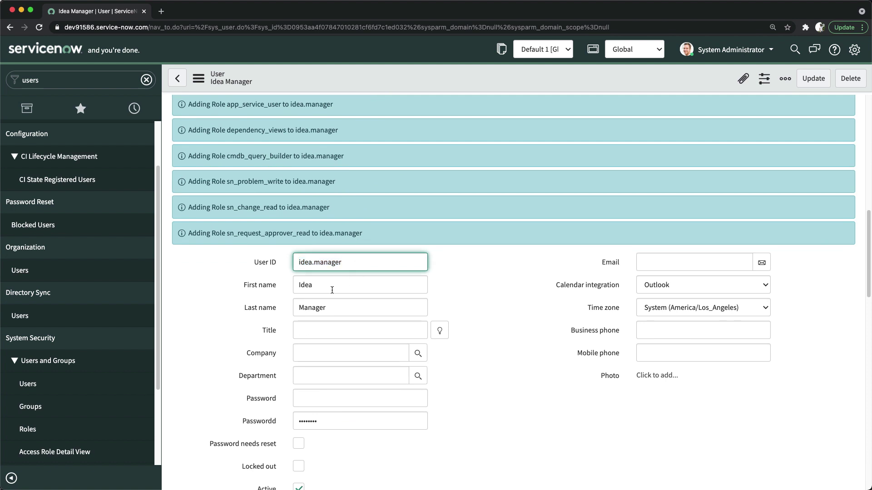
type(".professional")
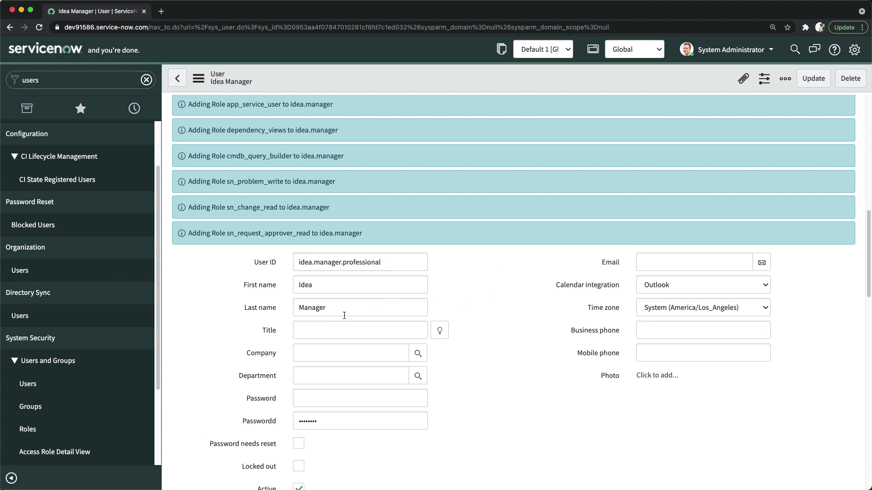
left_click(327, 310)
double_click(327, 310)
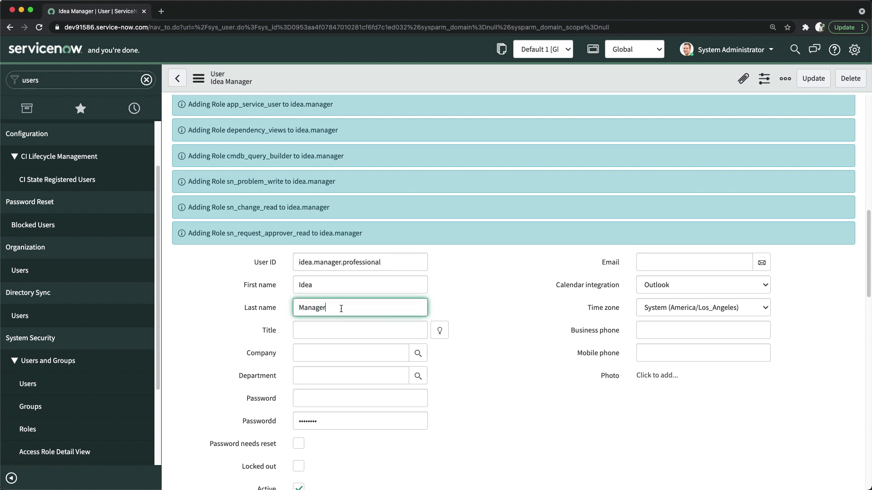
type("Professional")
left_click(345, 262)
key("BackSpace")
key("BackSpace")
key("BackSpace")
key("BackSpace")
key("BackSpace")
key("BackSpace")
key("BackSpace")
key("BackSpace")
key("BackSpace")
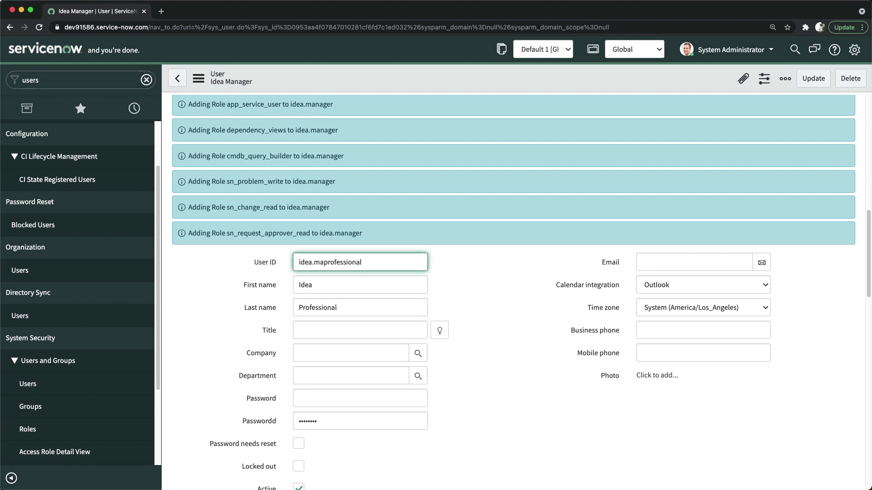
type(".")
left_click(474, 283)
scroll(432, 290, "up", 4)
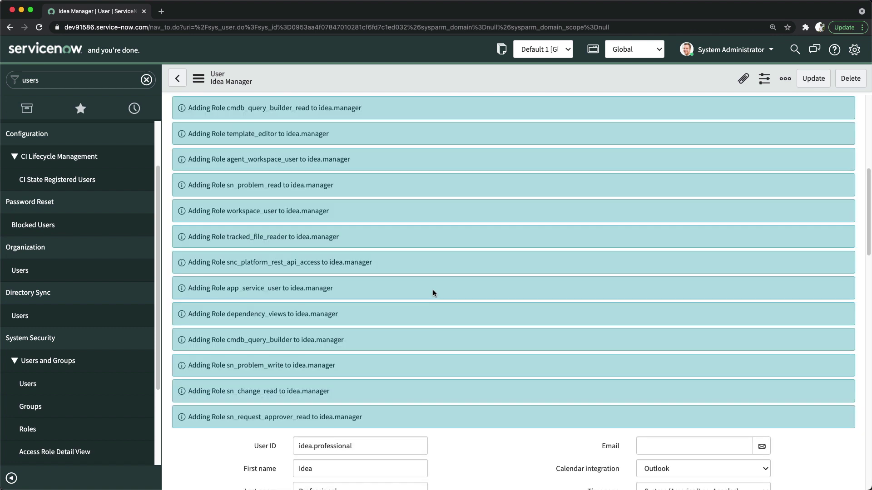
right_click(448, 80)
left_click(474, 113)
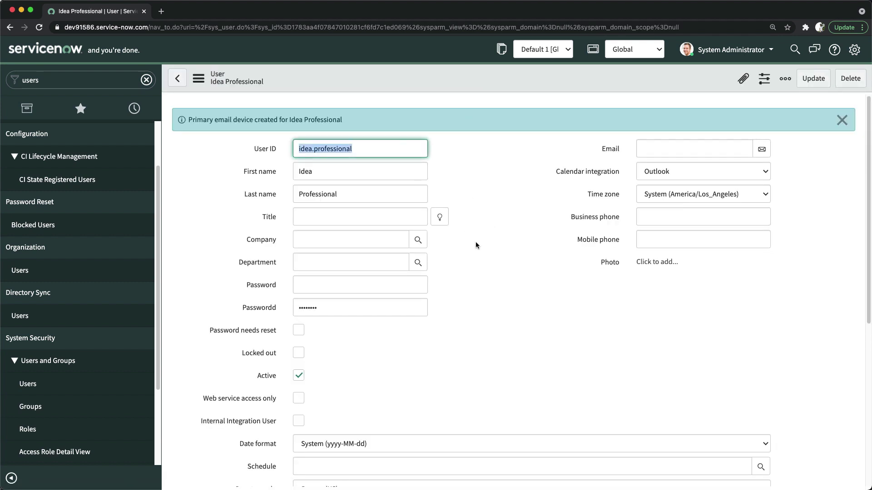
Add the idea_manager_professional role to Idea Professional in the role editor and save.
scroll(439, 300, "down", 6)
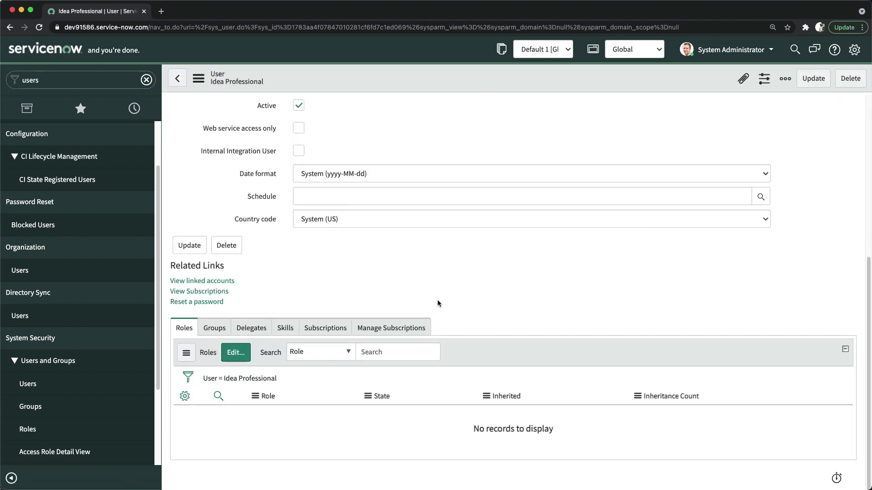
left_click(235, 356)
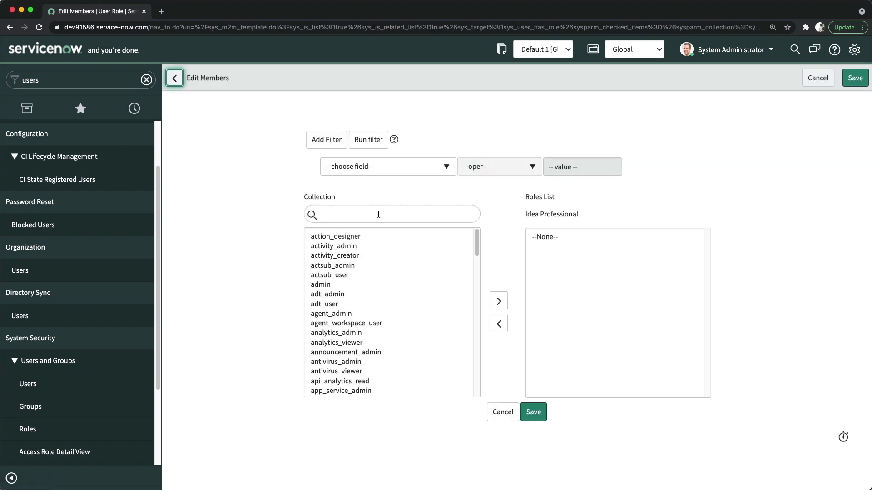
left_click(378, 215)
type("idea")
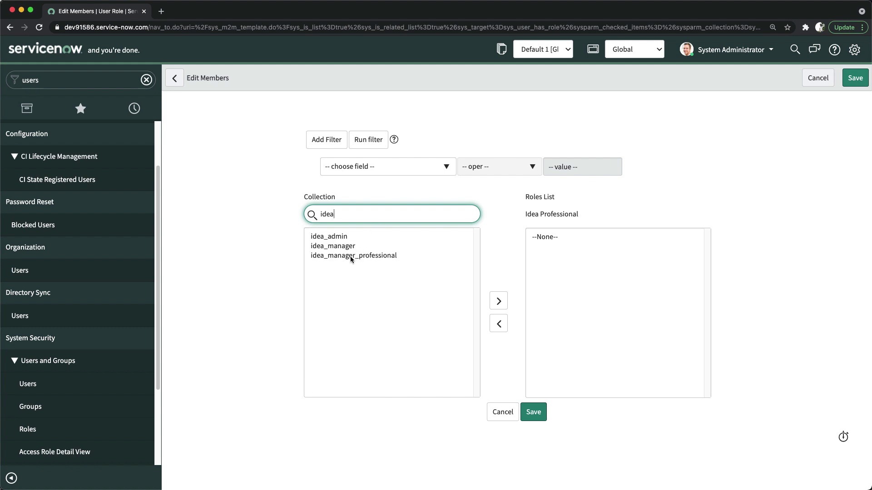
double_click(351, 256)
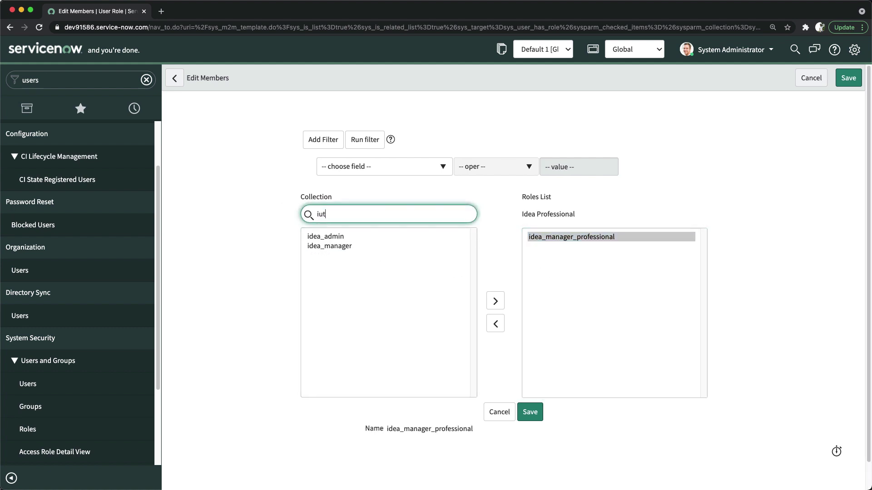
key("BackSpace")
type("i")
key("BackSpace")
key("BackSpace")
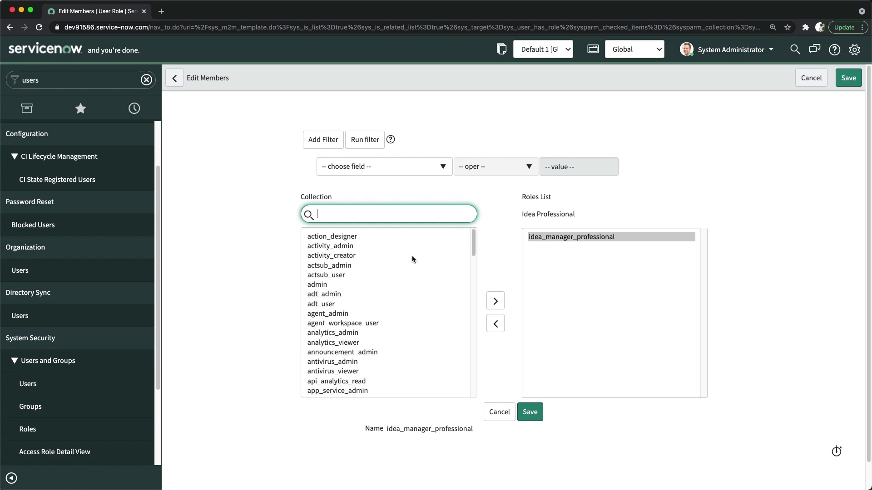
left_click(453, 159)
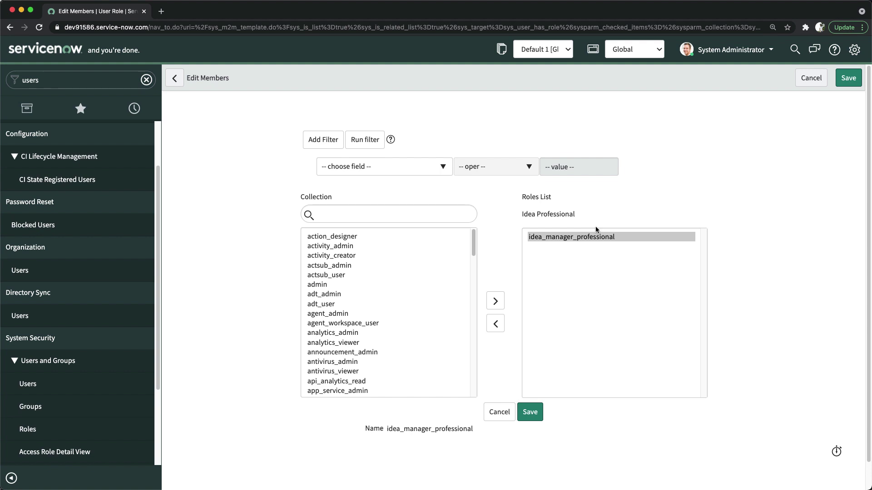
left_click(532, 414)
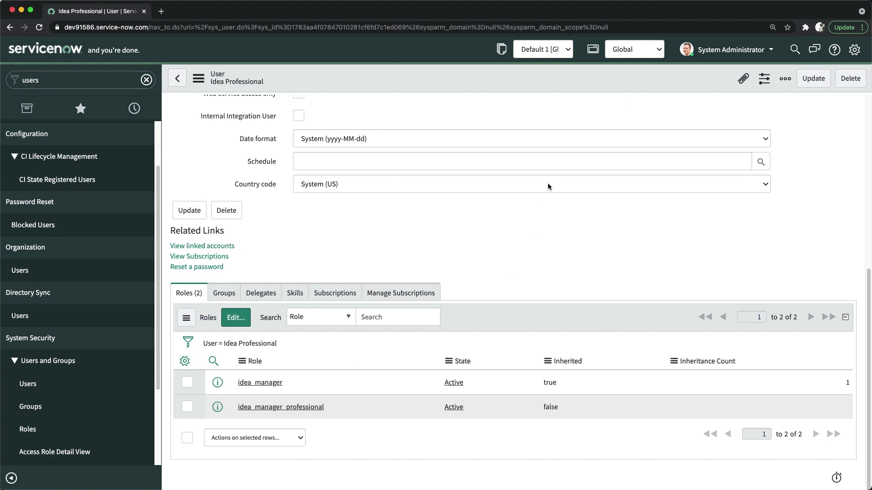
Impersonate the Self Service user by searching 'self' in the Impersonate User dialog.
left_click(732, 50)
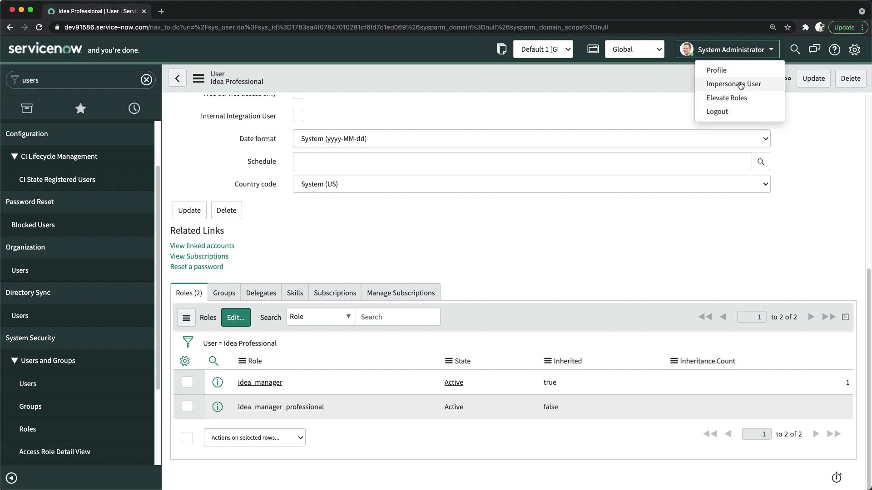
left_click(724, 85)
left_click(404, 97)
type("self")
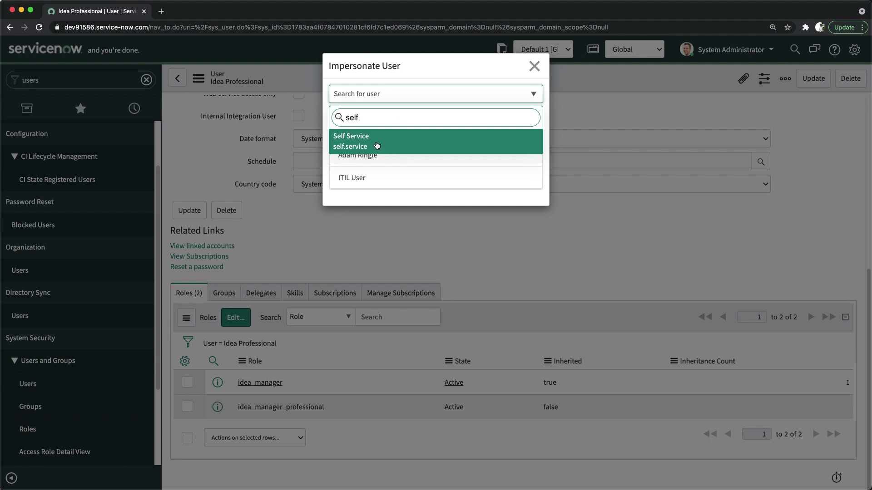
left_click(380, 146)
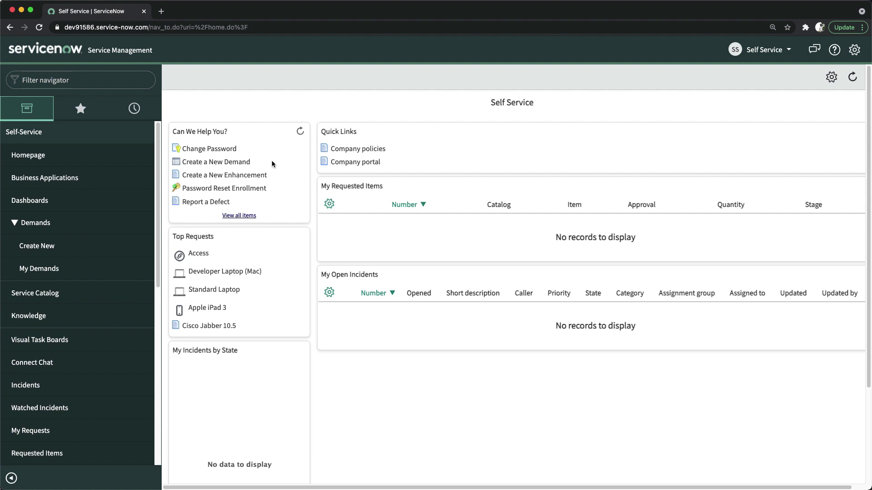
Collapse Self-Service and filter the application navigator with 'idea'.
left_click(104, 131)
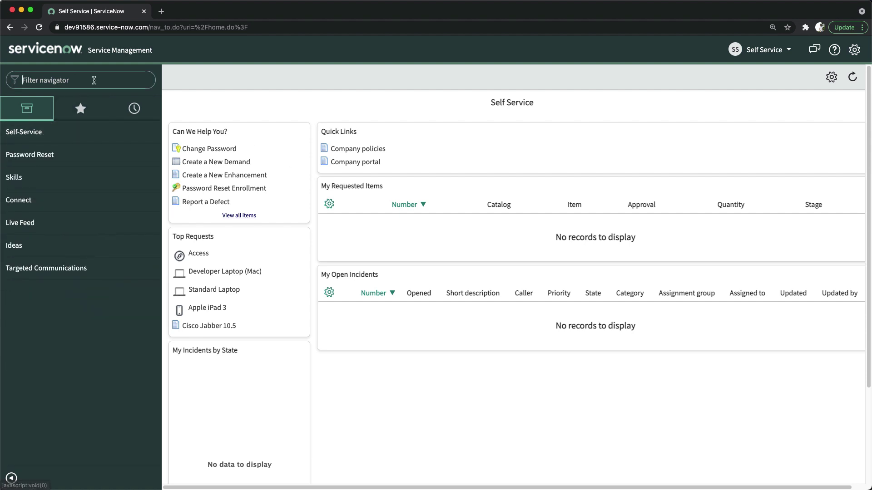
left_click(94, 80)
type("idea")
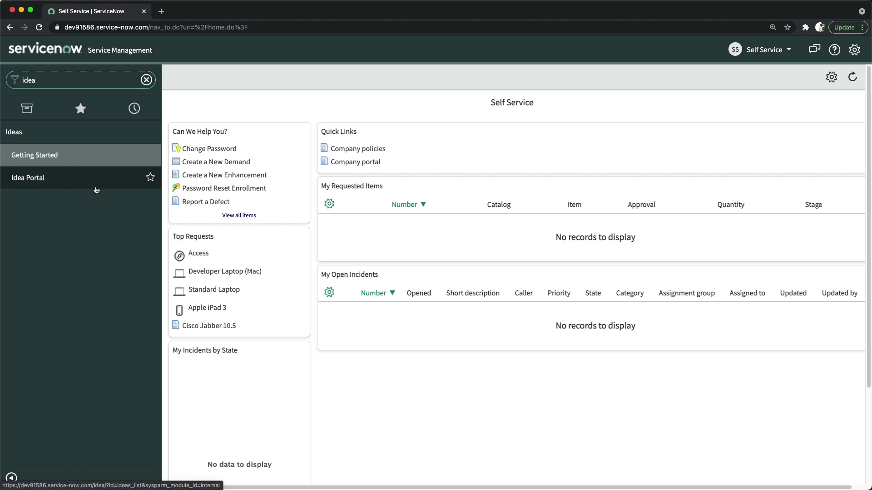
Open the Idea Portal, glance through All Ideas, and switch to the empty My Ideas list.
left_click(30, 182)
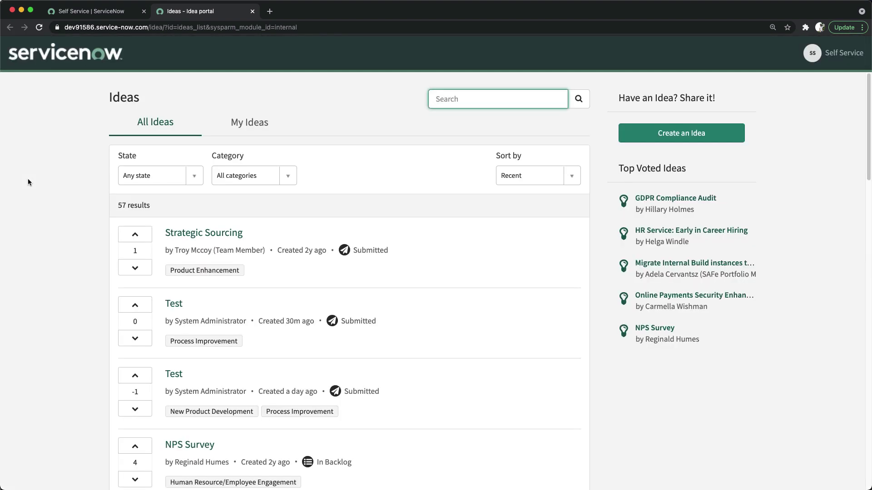
scroll(280, 256, "down", 8)
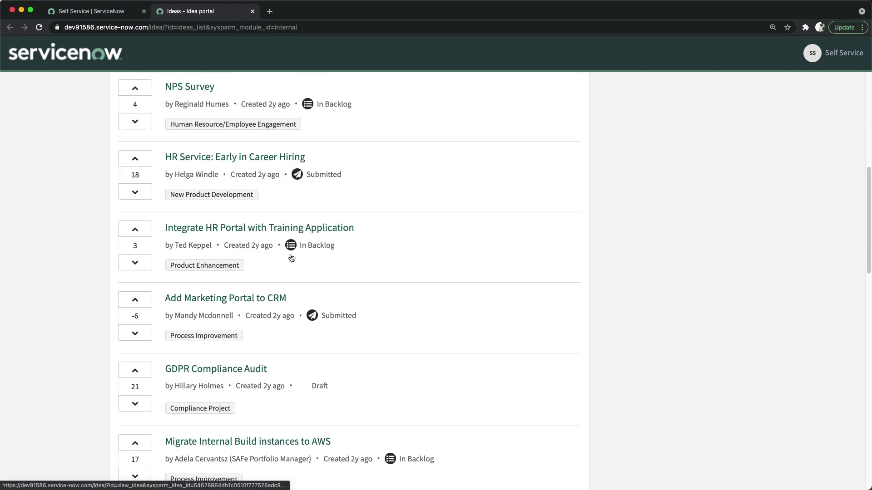
scroll(292, 257, "up", 8)
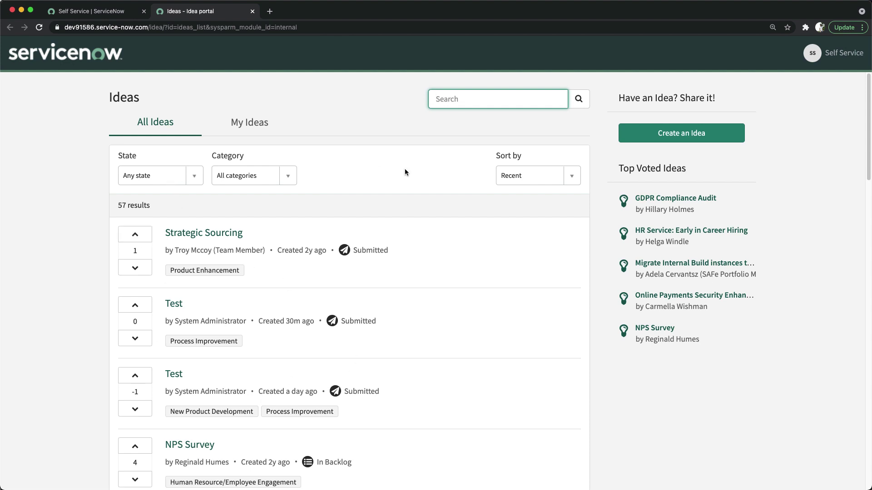
left_click(250, 123)
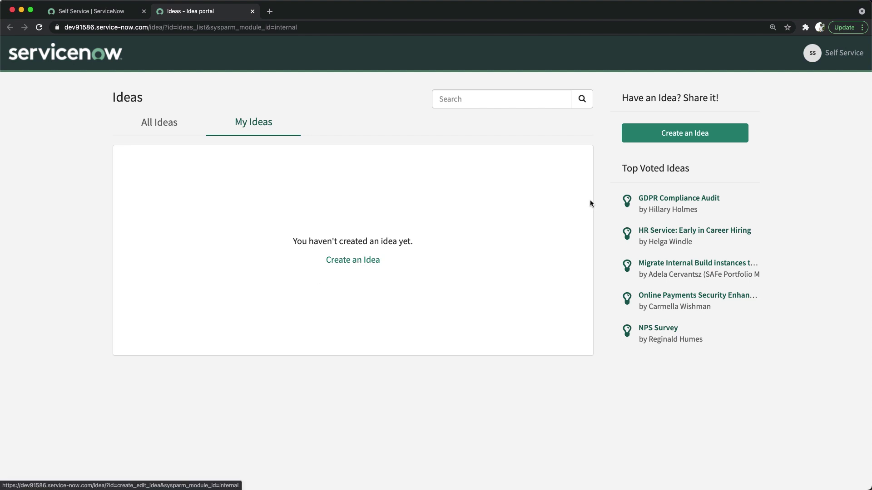
Start a new idea titled 'implement cmdb in ServiceNow' in category New Product Development.
left_click(690, 134)
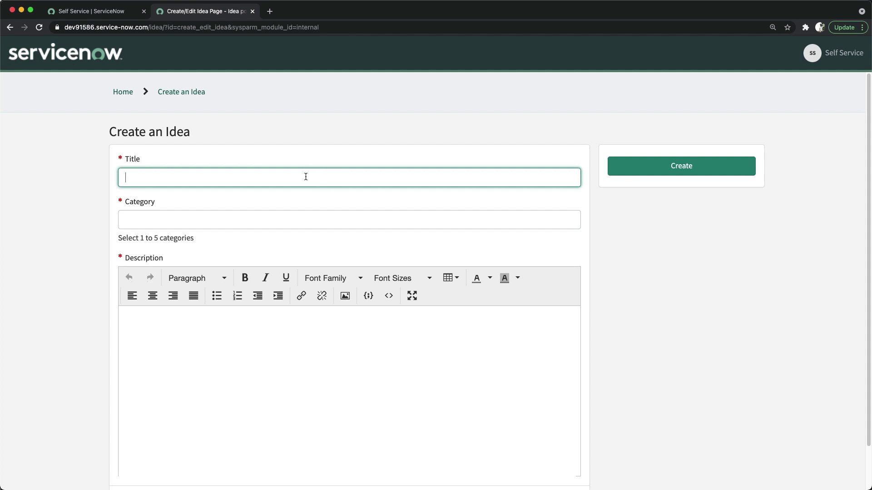
type("implement")
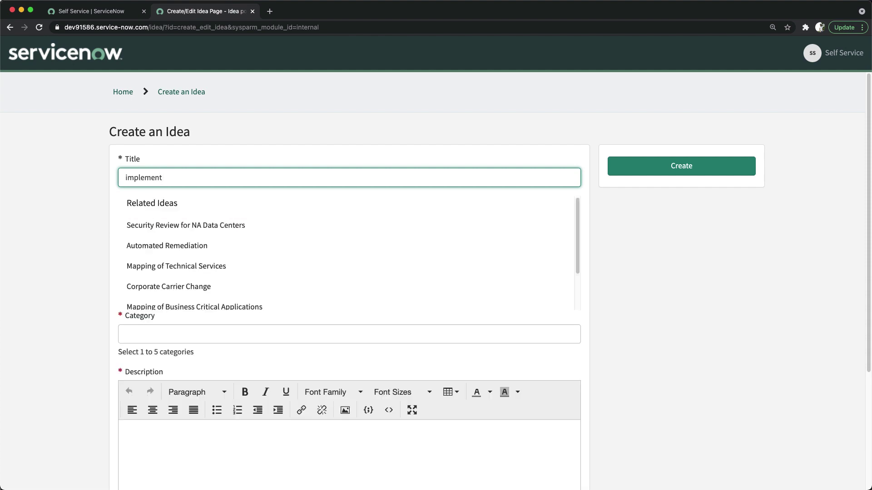
type(" cmd")
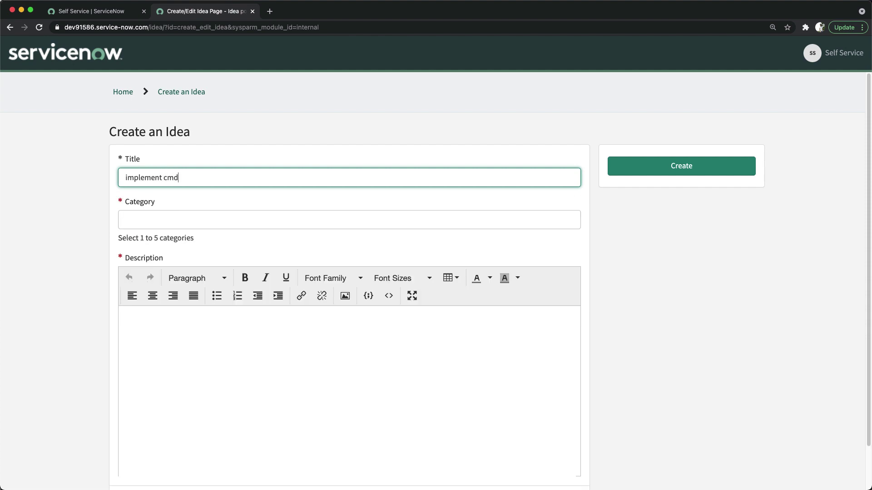
type("b in ServiceNow")
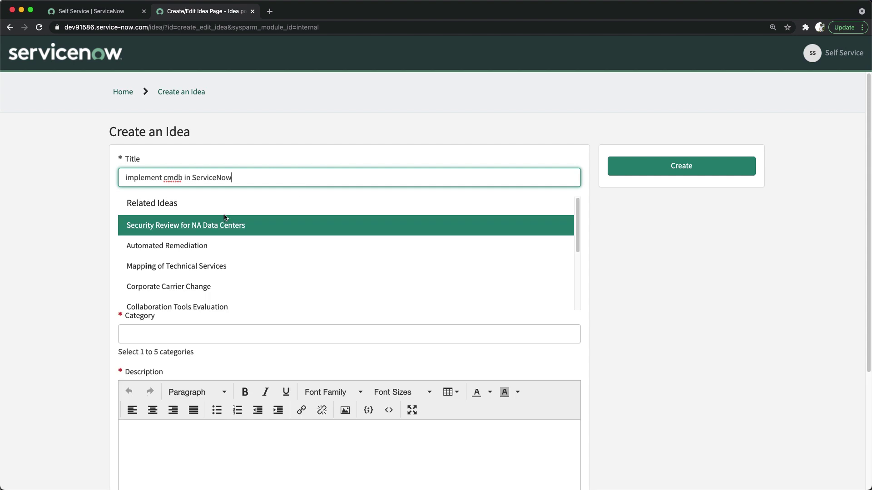
left_click(62, 225)
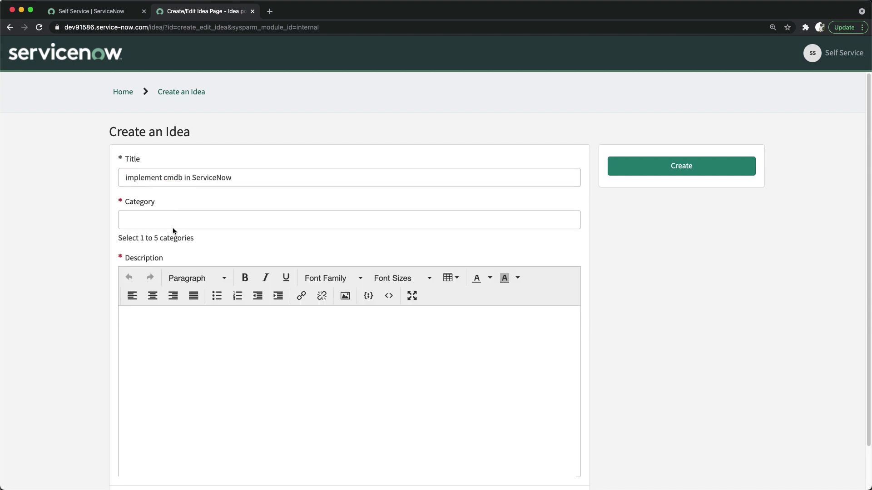
left_click(167, 219)
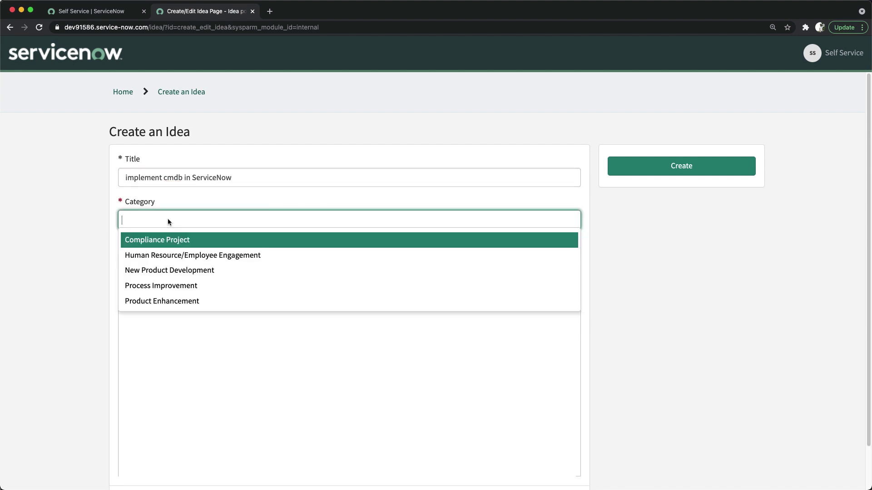
left_click(179, 271)
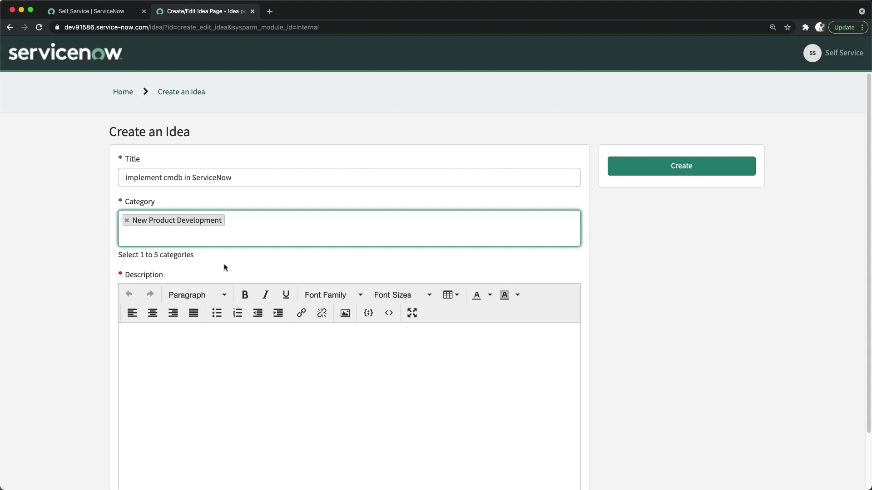
Copy the title text 'implement cmdb in ServiceNow' into the idea's description.
left_click(214, 352)
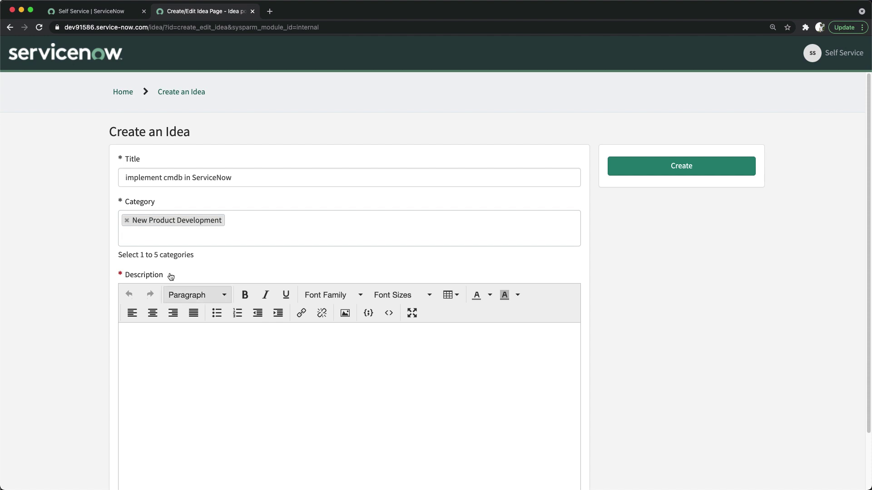
left_click_drag(239, 179, 112, 173)
key("super+c")
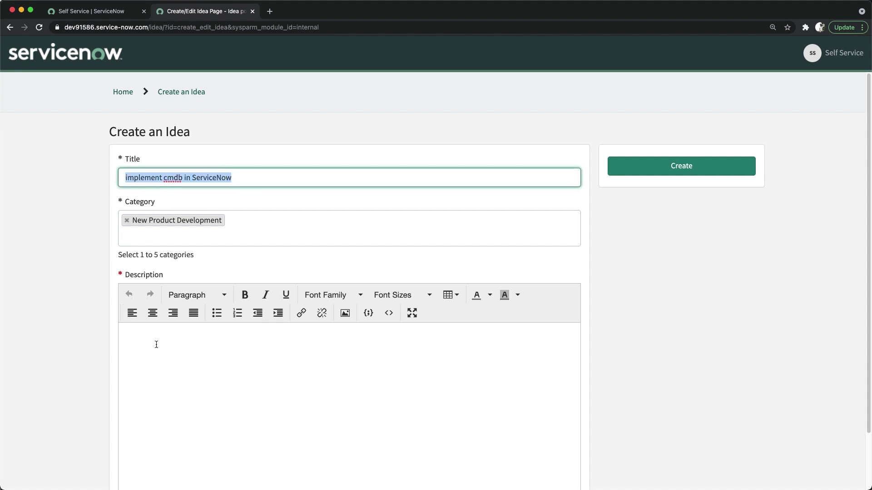
left_click(162, 347)
key("super+v")
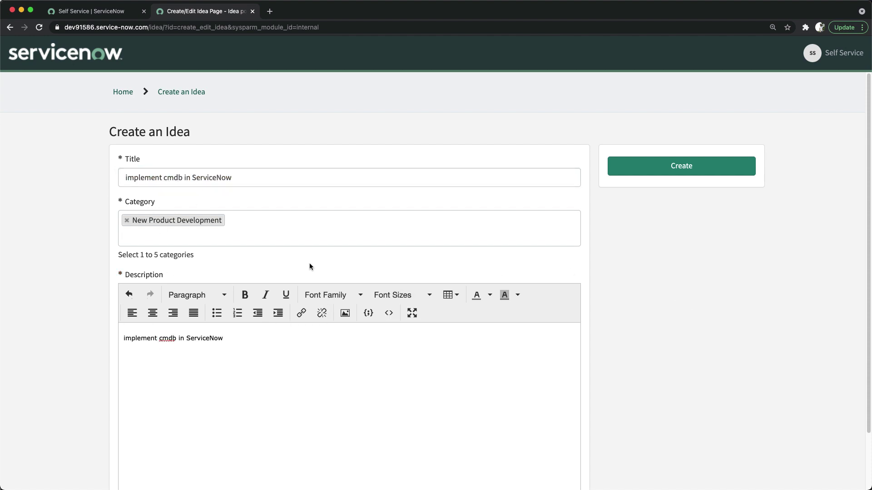
scroll(309, 263, "down", 3)
scroll(260, 293, "up", 3)
Submit the 'implement cmdb in ServiceNow' idea and review its Open, Submitted View Idea page.
left_click(678, 167)
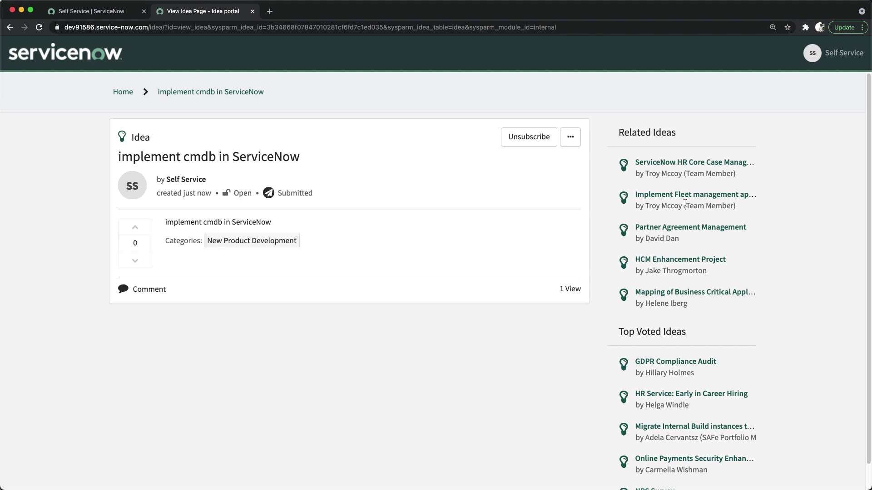
scroll(677, 183, "down", 1)
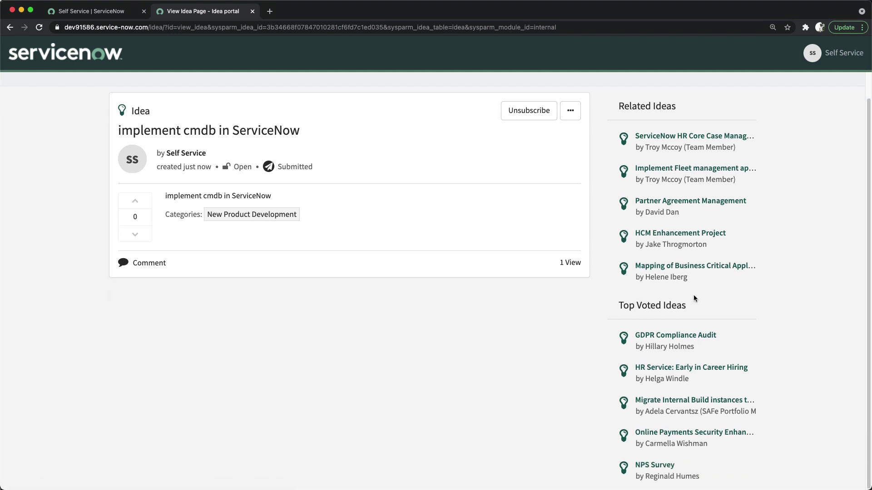
scroll(403, 282, "up", 1)
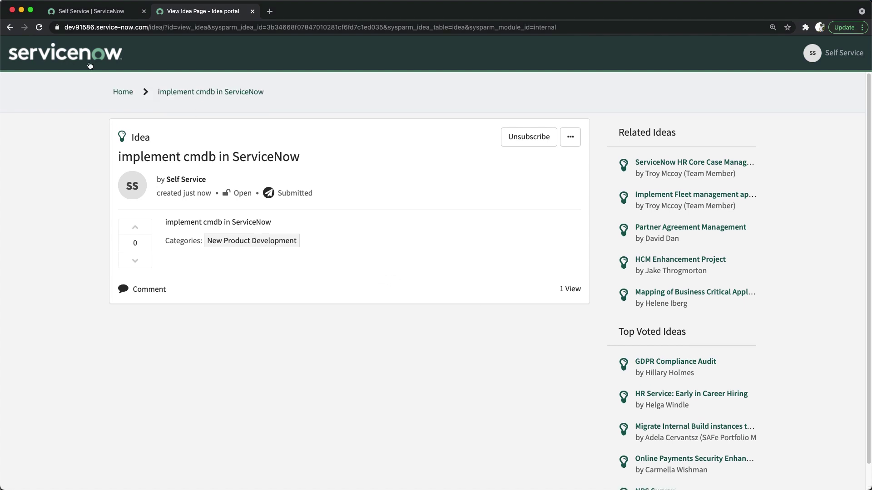
Confirm the new idea is the only one under My Ideas, then return to the Self Service tab.
left_click(123, 93)
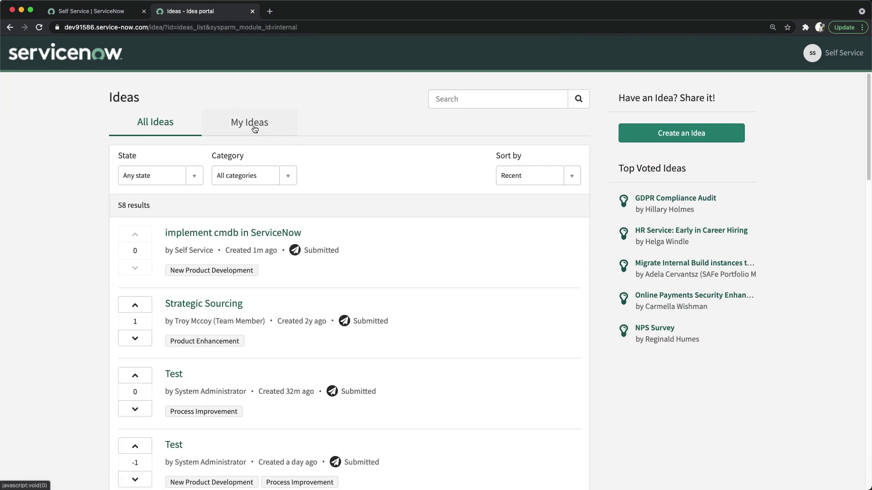
left_click(252, 127)
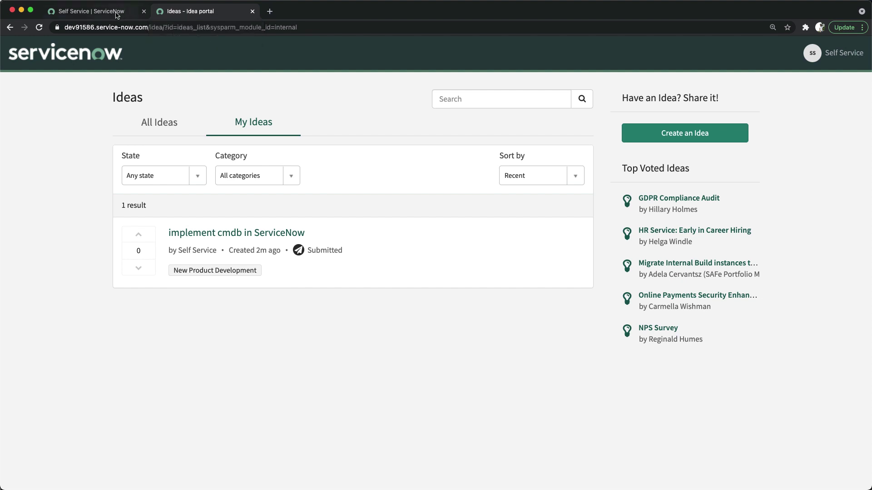
left_click(96, 12)
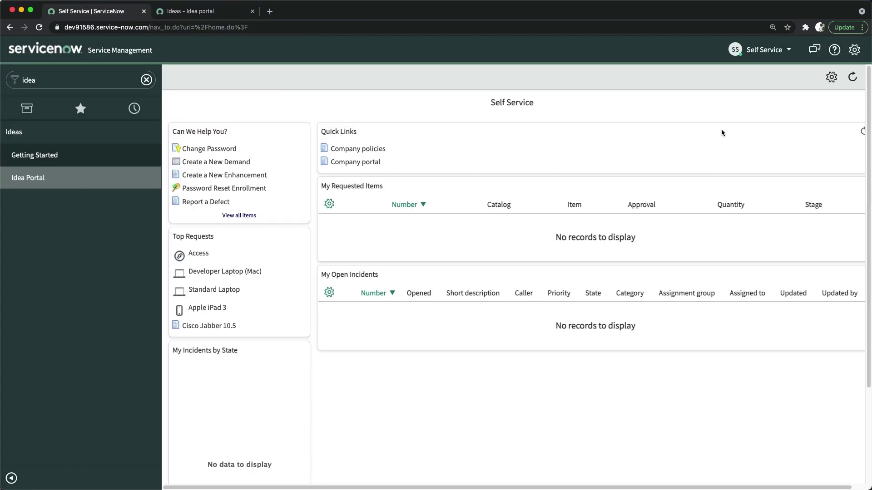
left_click(757, 54)
Impersonate the Idea Manager user found by searching 'idea m'.
left_click(750, 96)
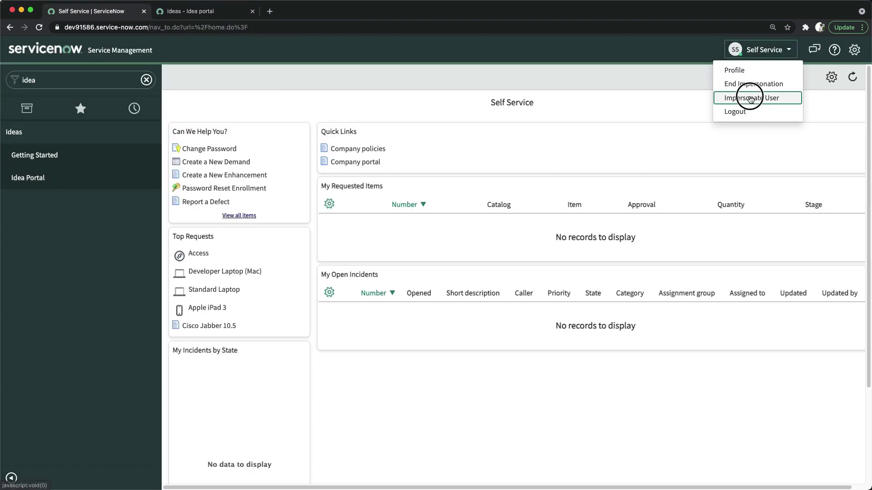
left_click(397, 94)
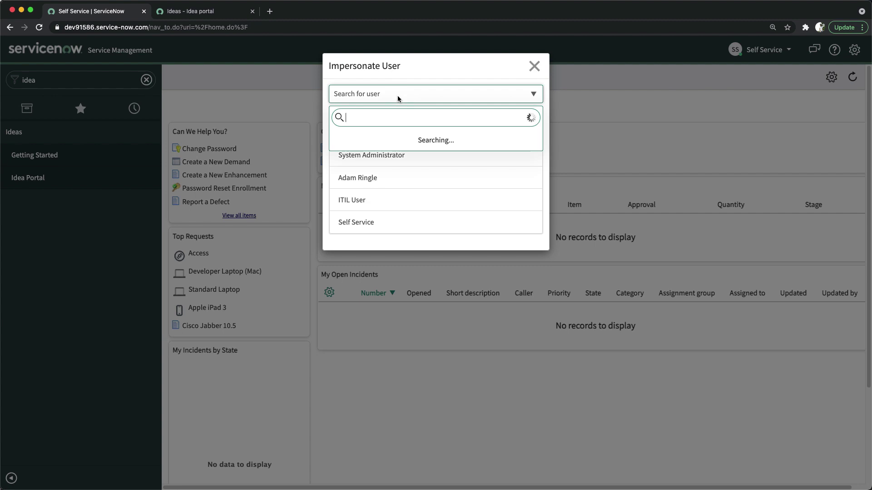
type("idea m")
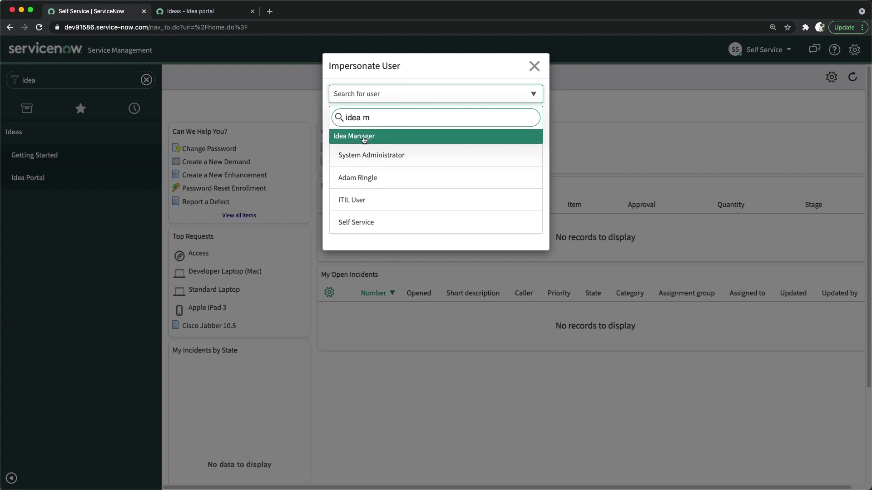
left_click(371, 136)
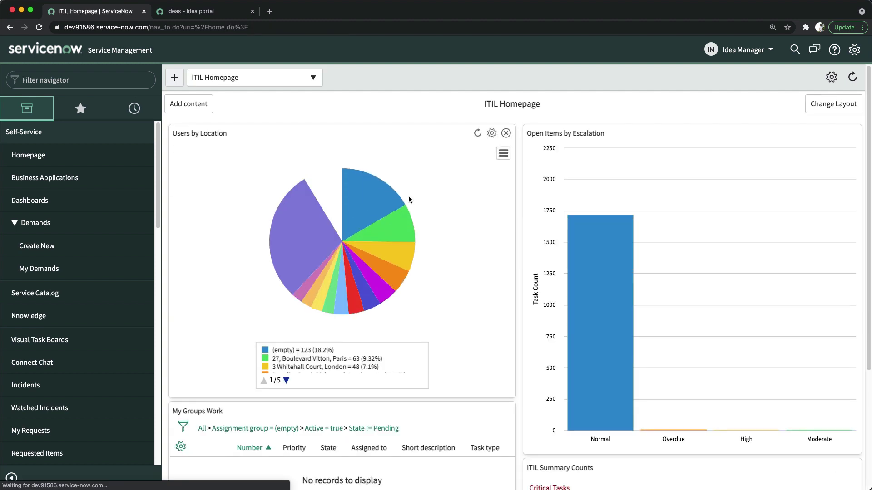
Filter the navigator on 'ideas' and zoom the browser page to about 150%.
left_click(28, 131)
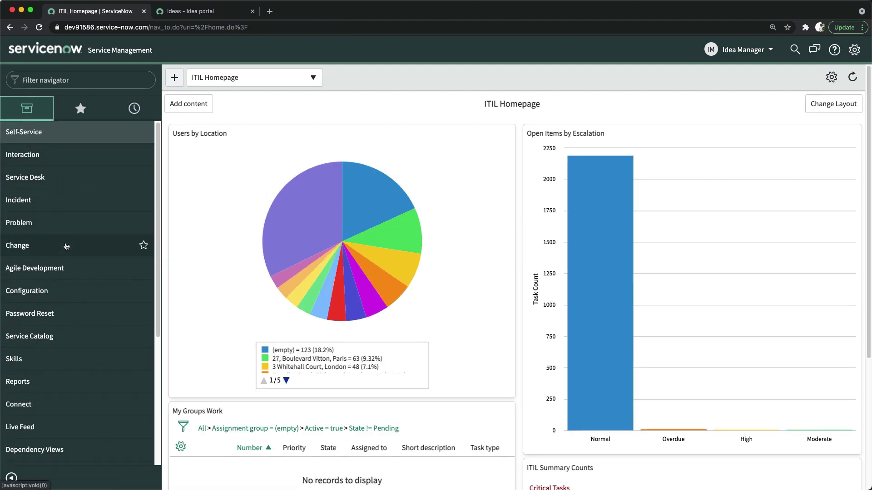
scroll(66, 246, "down", 5)
scroll(66, 245, "up", 5)
left_click(92, 80)
type("ide")
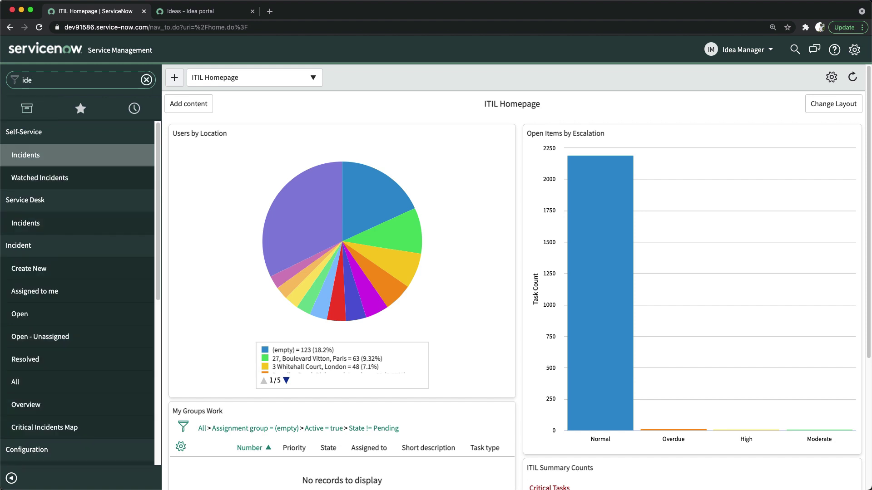
type("as")
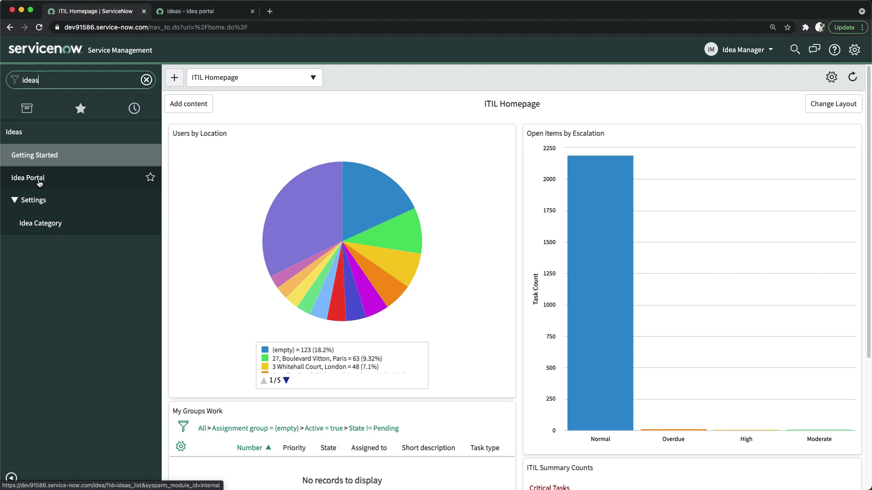
key("super+plus")
key("super+plus")
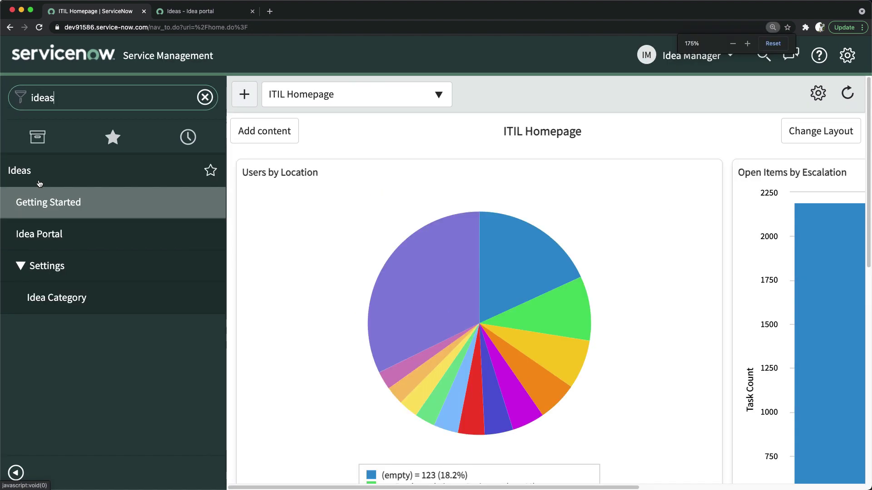
key("super+minus")
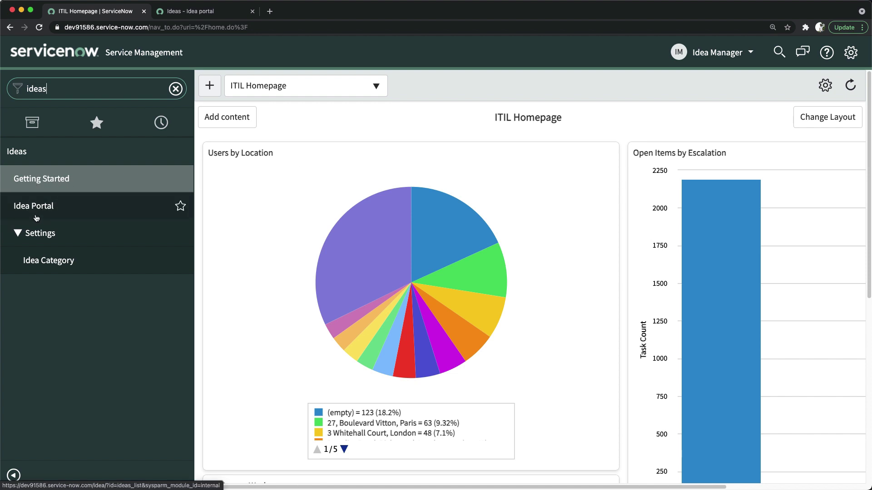
Open Ideas > Settings > Idea Category to list the five idea categories.
left_click(52, 264)
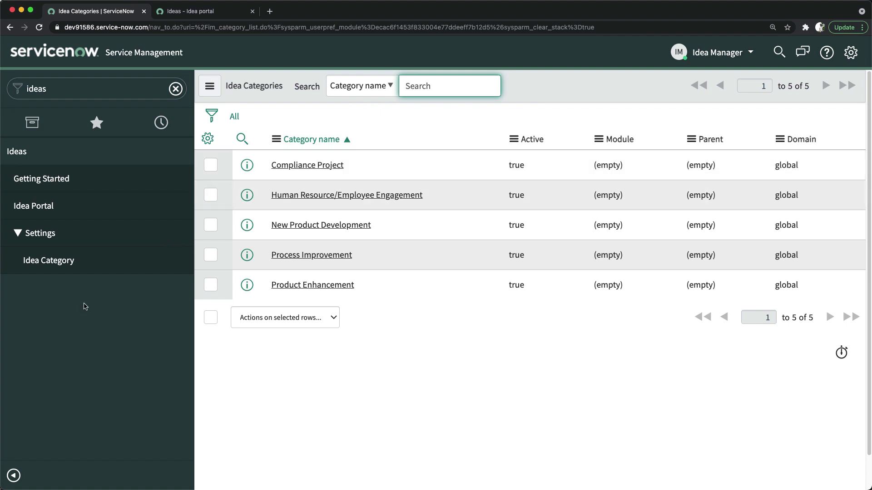
Open the 'implement cmdb in ServiceNow' idea in the Idea Portal and show its '...' actions.
left_click(37, 206)
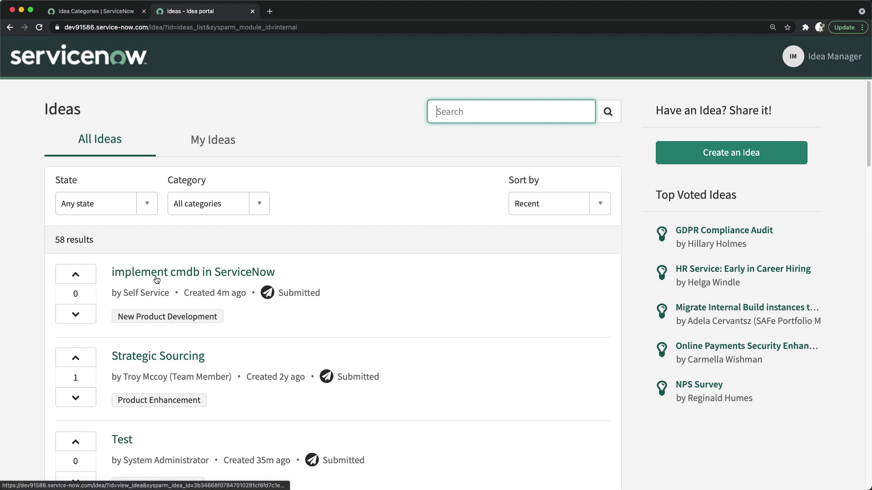
scroll(212, 278, "down", 1)
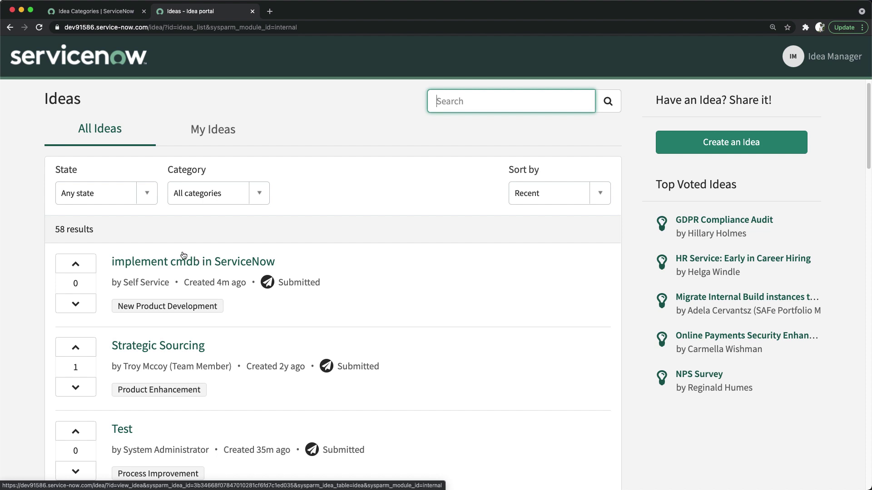
left_click(187, 267)
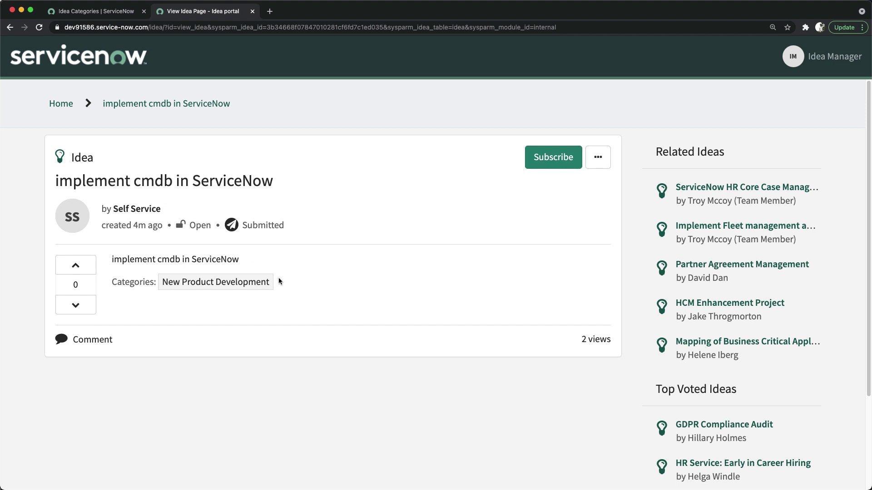
left_click(598, 157)
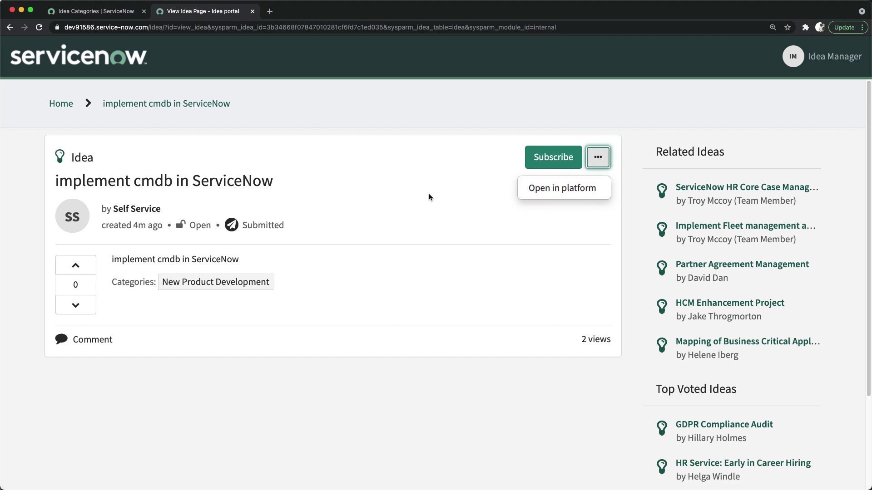
left_click(473, 185)
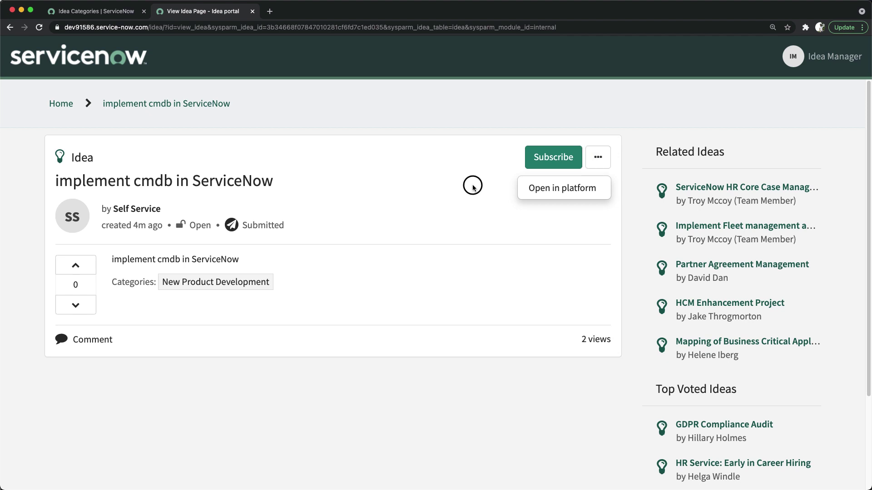
left_click(597, 160)
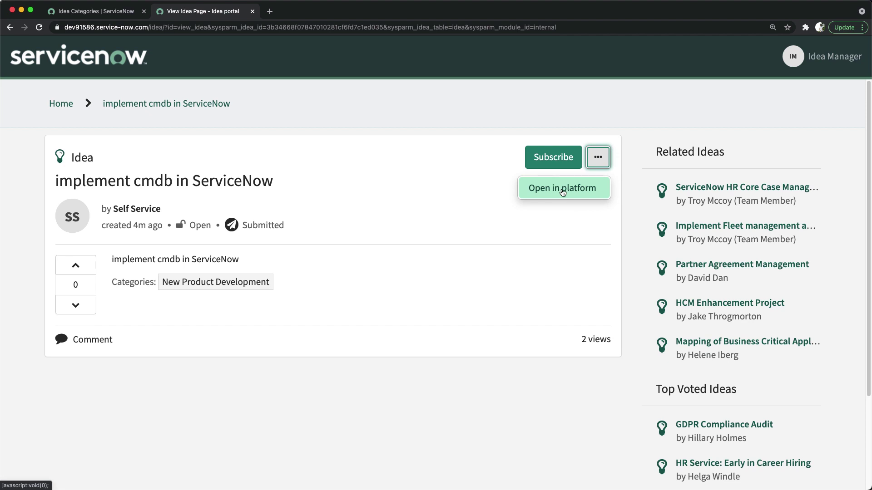
Open the idea in platform and create demand task DMND0001102, moving its State to In Backlog.
left_click(557, 190)
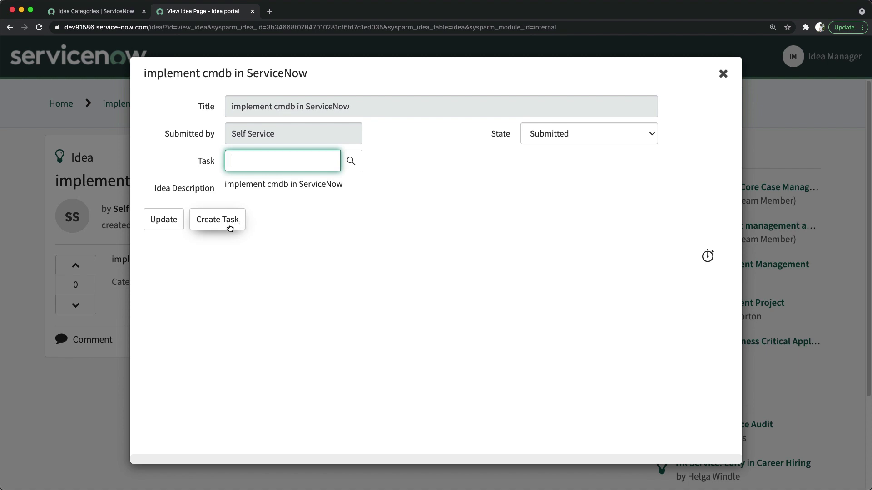
left_click(224, 224)
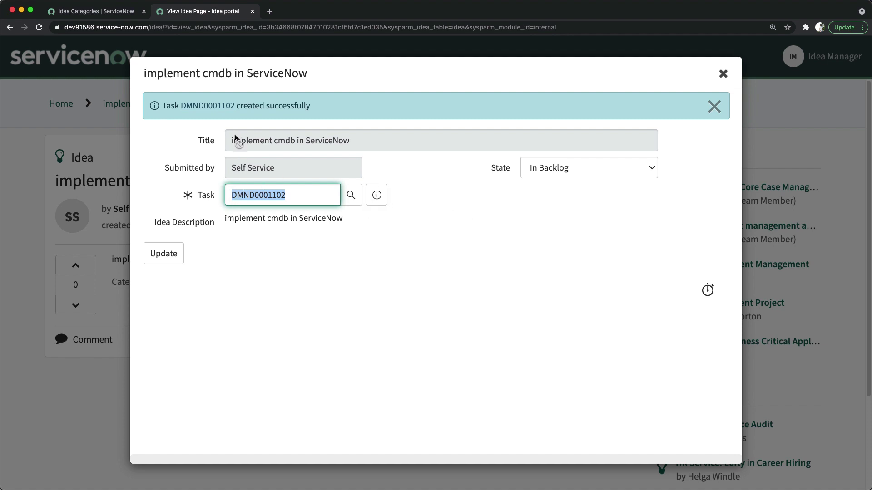
left_click(545, 172)
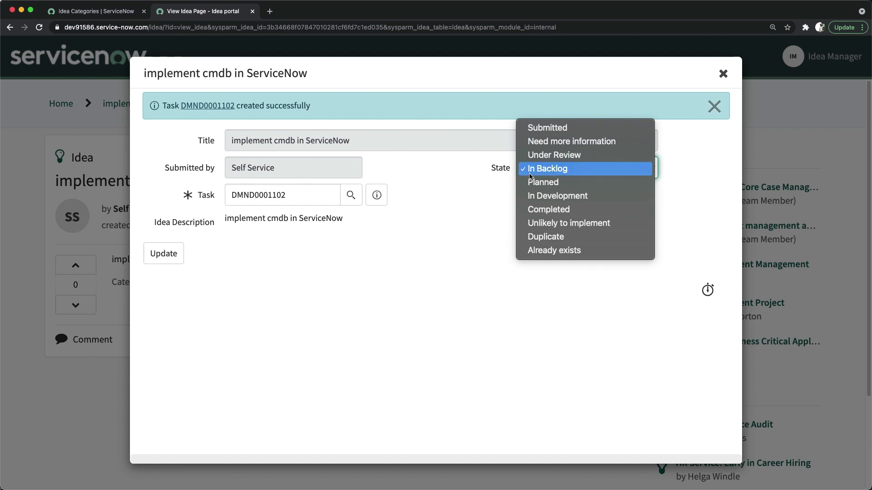
left_click(508, 173)
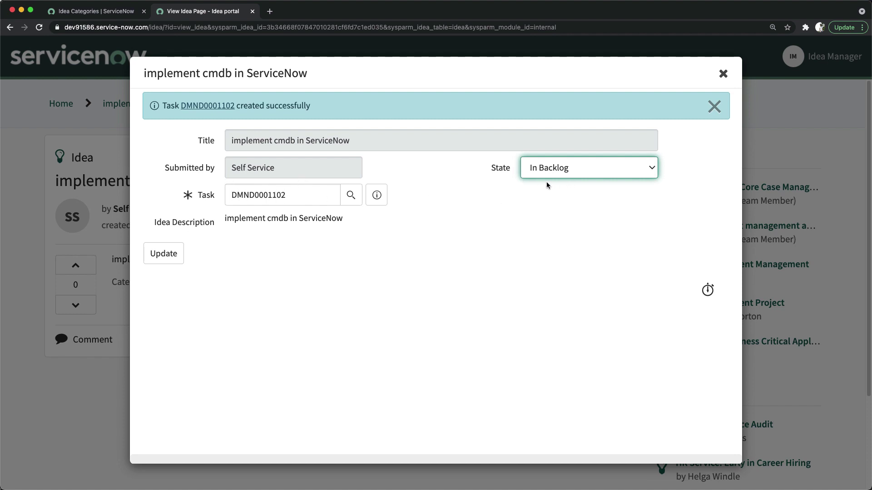
Leave the idea's State at In Backlog and close the idea form.
left_click(583, 168)
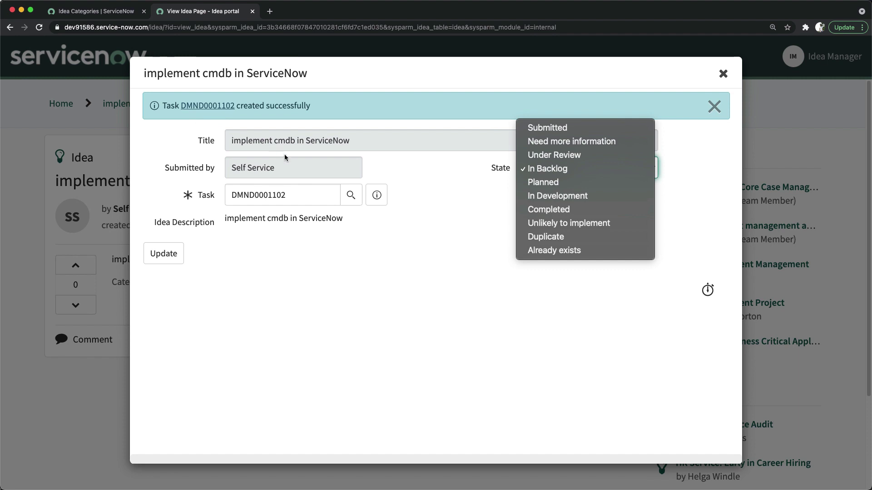
left_click(432, 225)
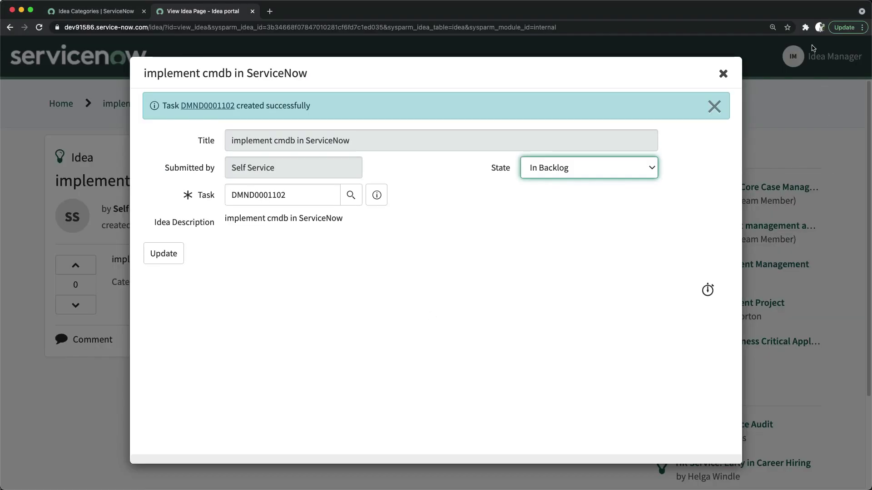
left_click(724, 74)
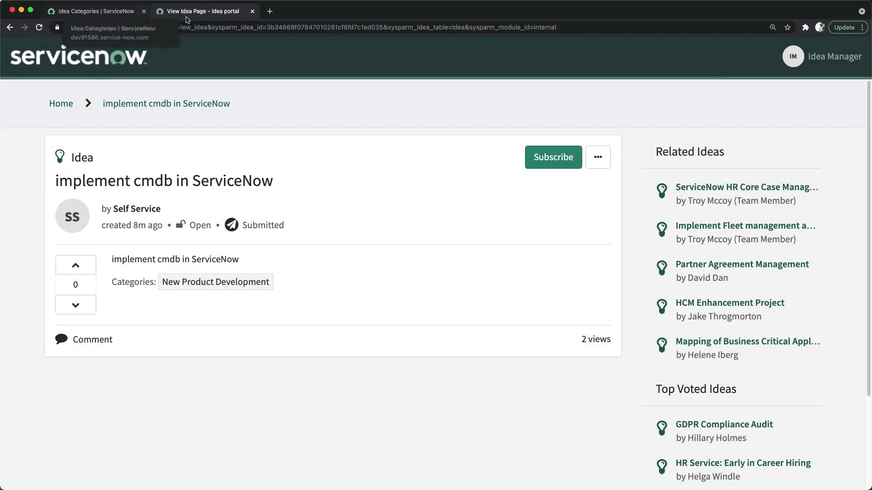
Close the View Idea portal tab, returning to the Idea Categories page.
left_click(134, 11)
left_click(213, 11)
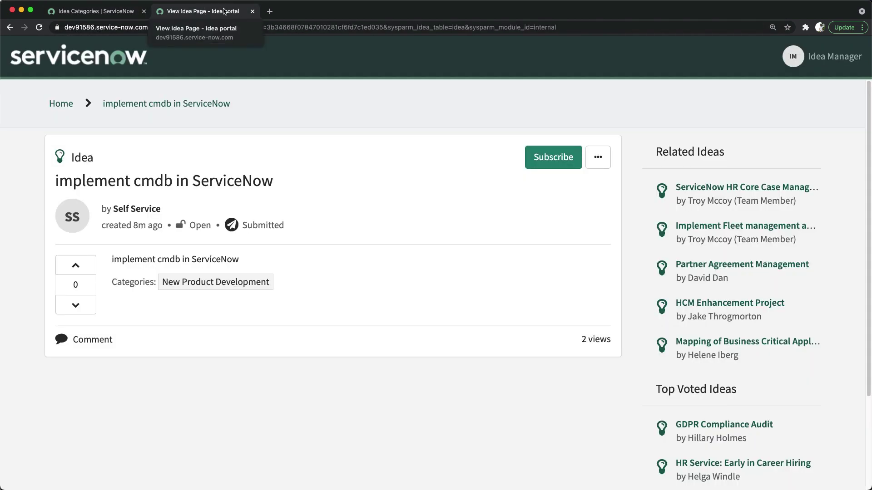
left_click(113, 11)
left_click(189, 11)
left_click(253, 11)
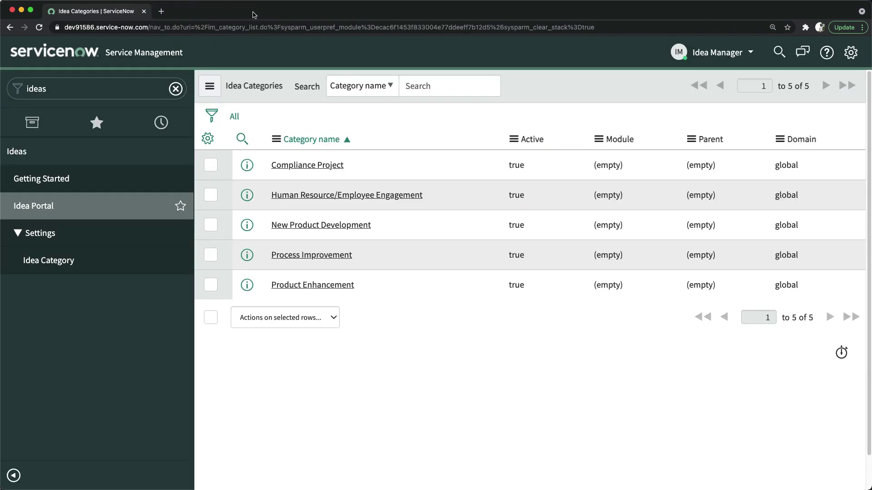
Impersonate the Idea Professional user found by searching 'idea p'.
left_click(729, 62)
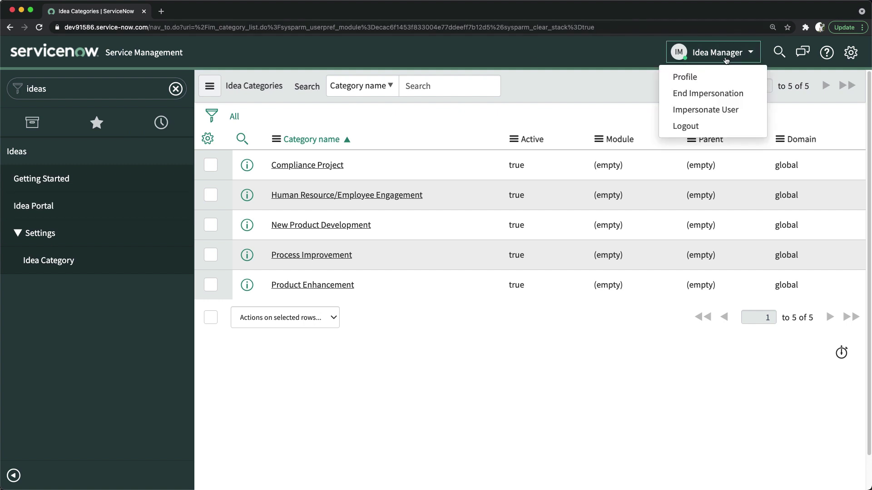
left_click(695, 111)
left_click(402, 101)
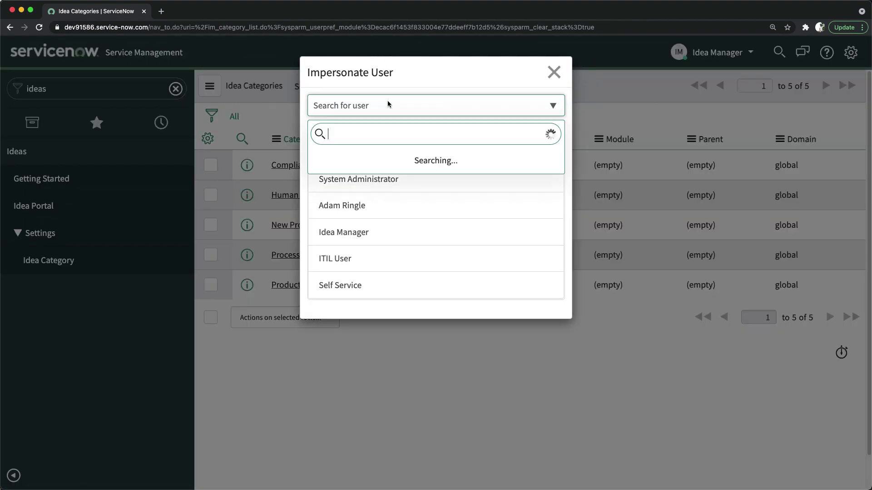
type("idea p")
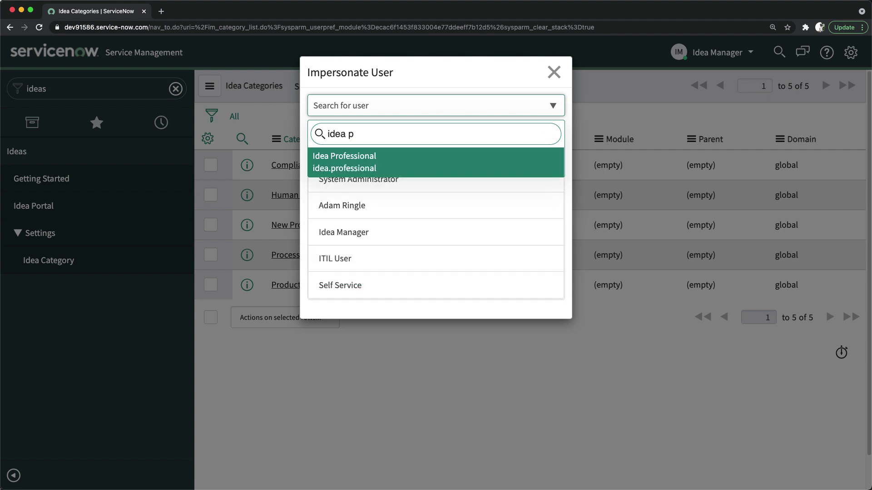
left_click(349, 163)
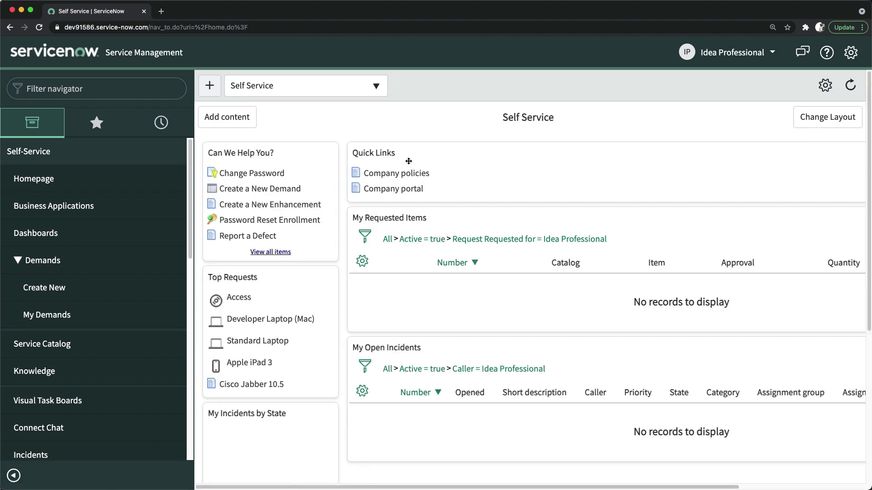
Collapse Self-Service, expand Ideas and open Settings > Idea Category to list the five categories.
left_click(61, 157)
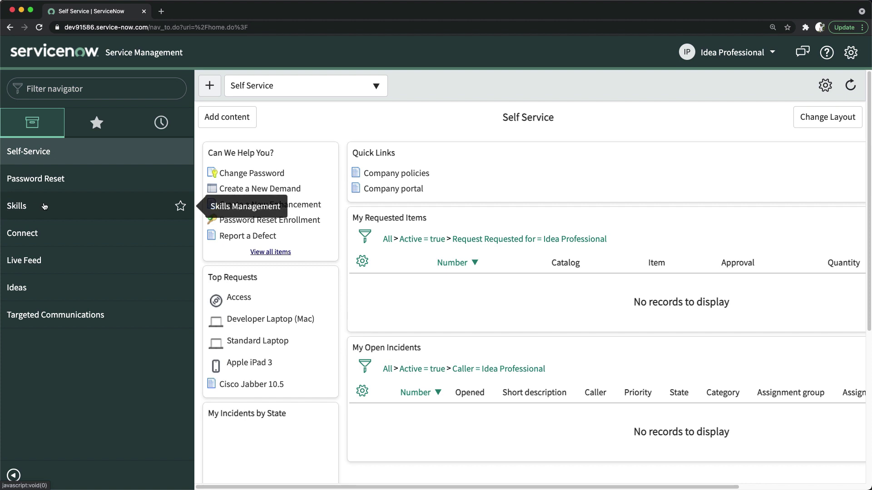
left_click(34, 288)
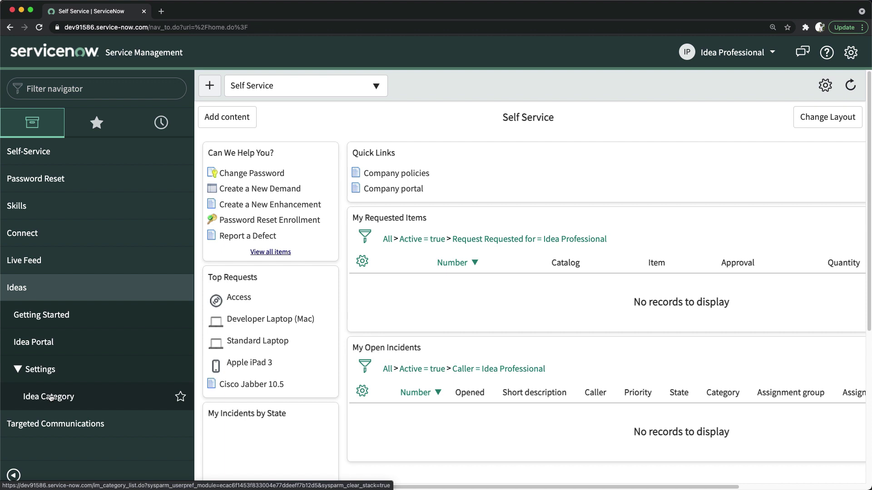
left_click(50, 398)
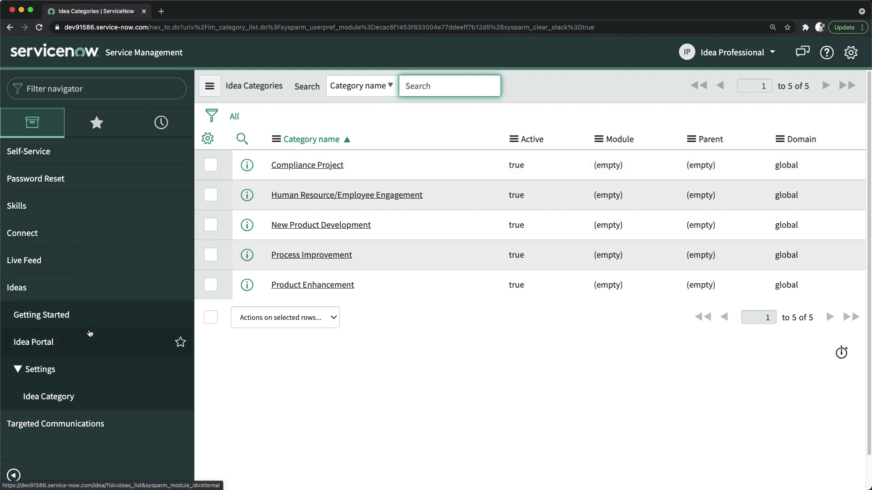
Open the 'implement cmdb in ServiceNow' idea from the Ideas portal in the platform form.
left_click(37, 342)
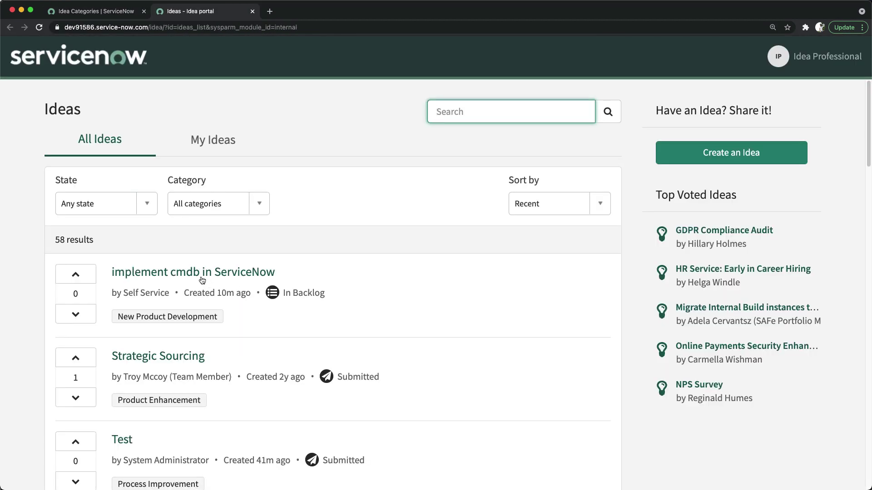
left_click(183, 277)
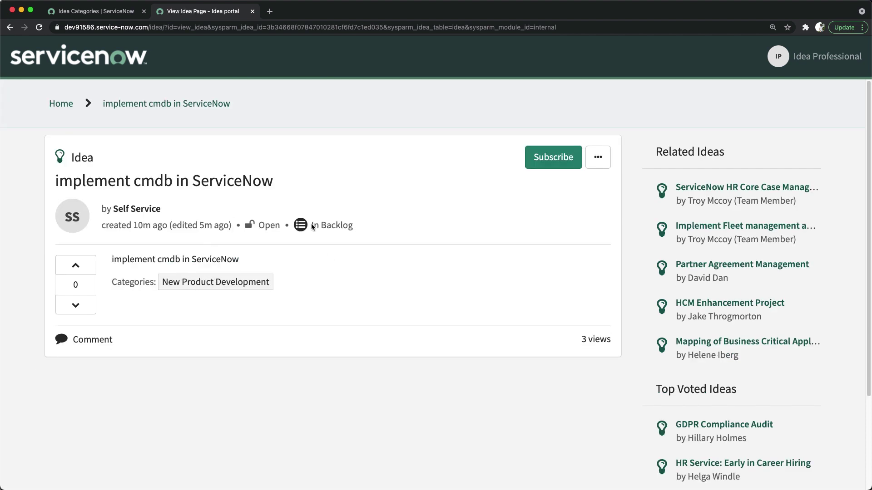
left_click(598, 158)
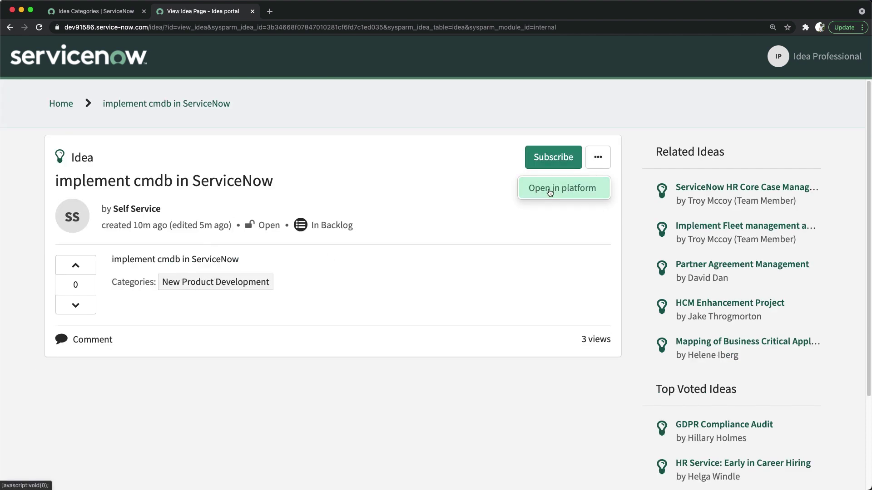
left_click(550, 189)
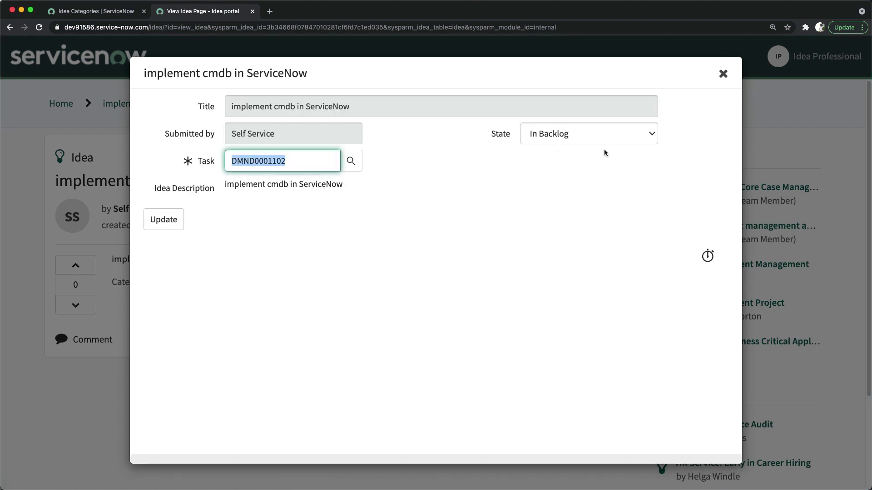
Review the idea's State options, then close the form back to its idea page.
left_click(563, 136)
left_click(444, 161)
left_click(723, 73)
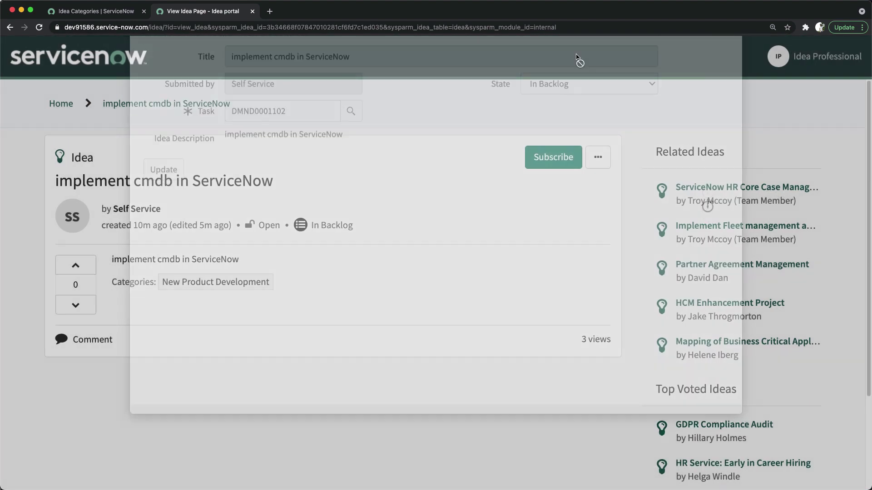
Go from the portal's idea list to the Strategic Sourcing idea and open it in the platform form.
left_click(67, 106)
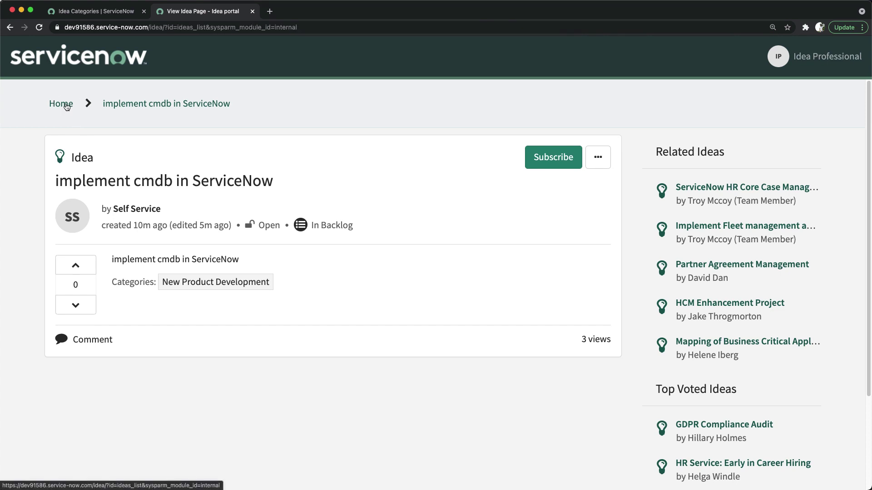
scroll(256, 338, "down", 2)
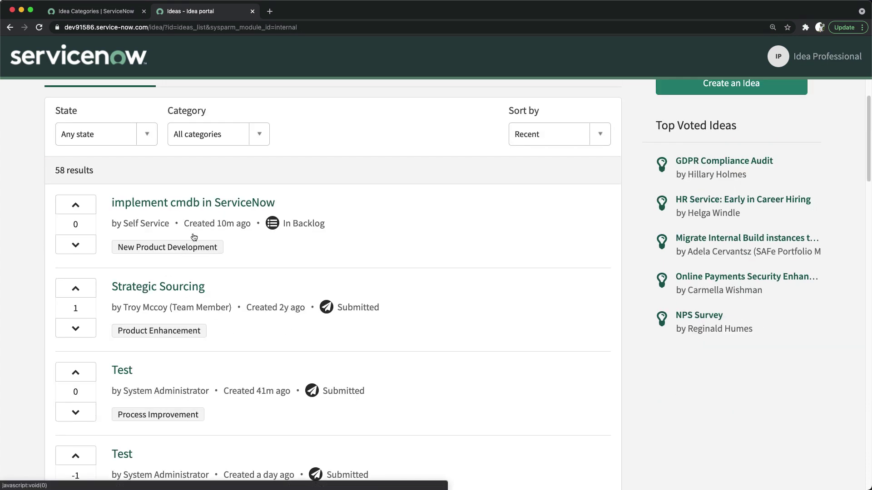
left_click(146, 289)
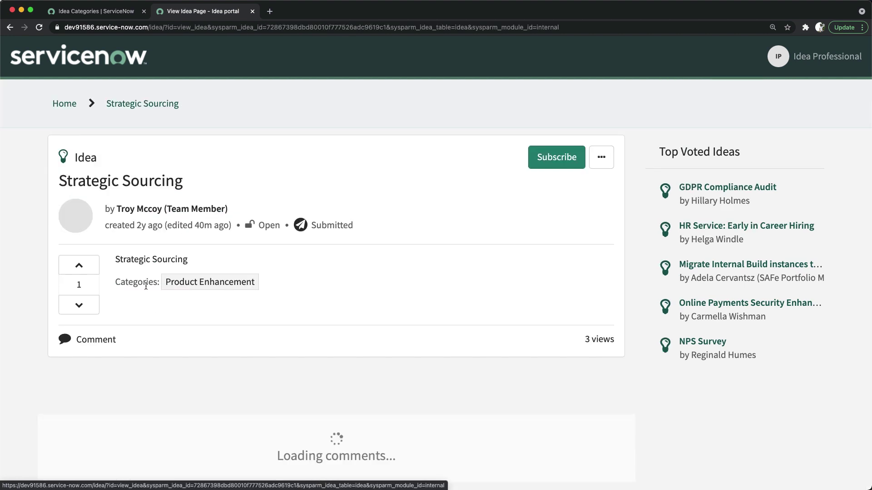
scroll(282, 268, "down", 2)
scroll(293, 263, "up", 2)
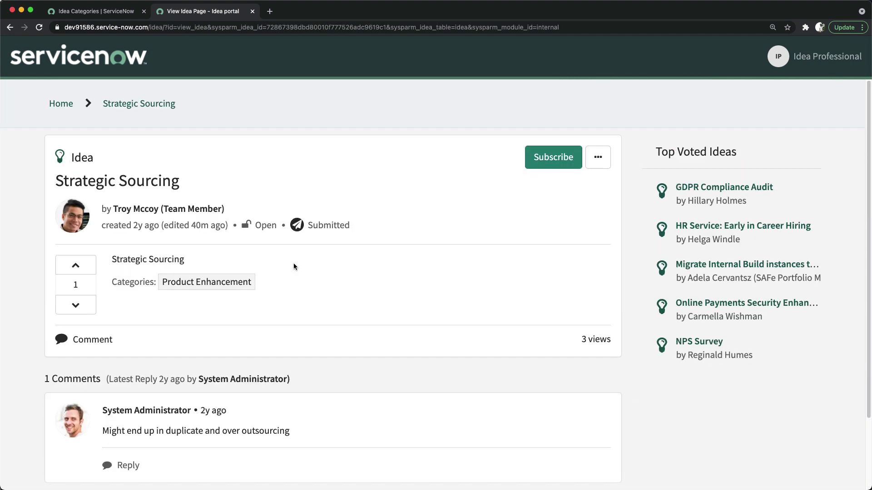
scroll(294, 263, "down", 2)
scroll(454, 213, "up", 2)
left_click(598, 157)
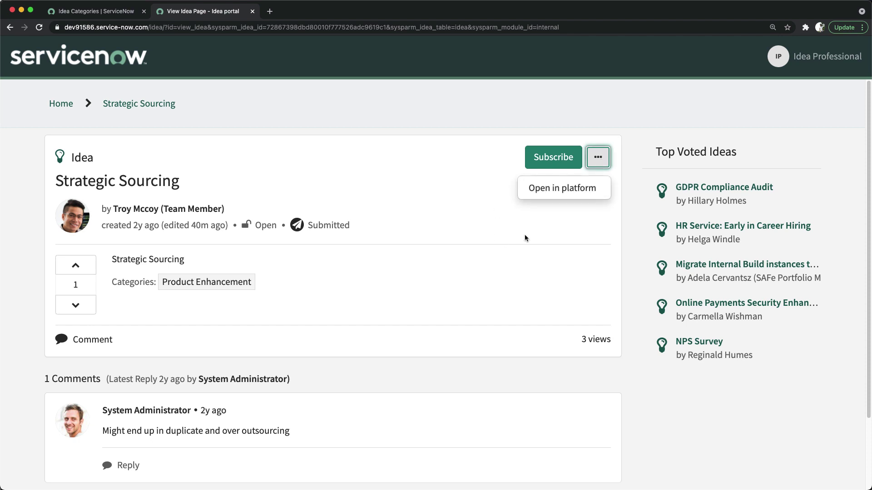
left_click(558, 192)
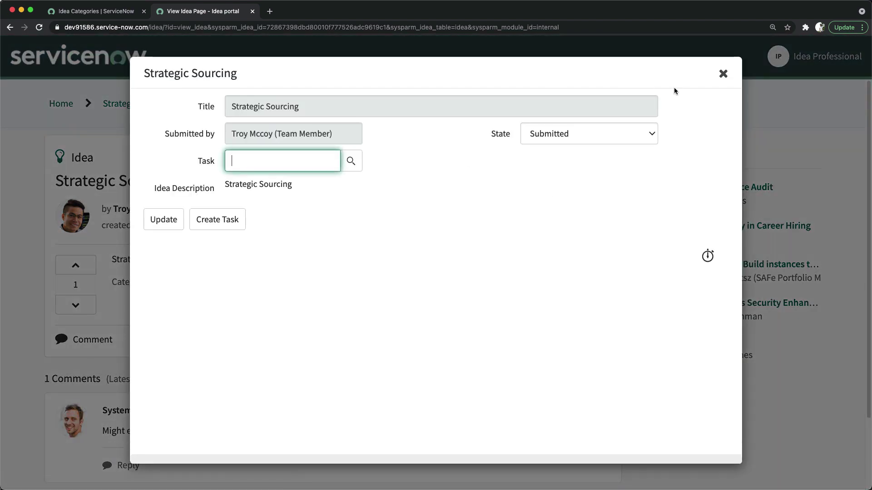
Close the Strategic Sourcing form, review its portal page, and bring up the '...' options menu again.
left_click(722, 74)
scroll(302, 259, "down", 3)
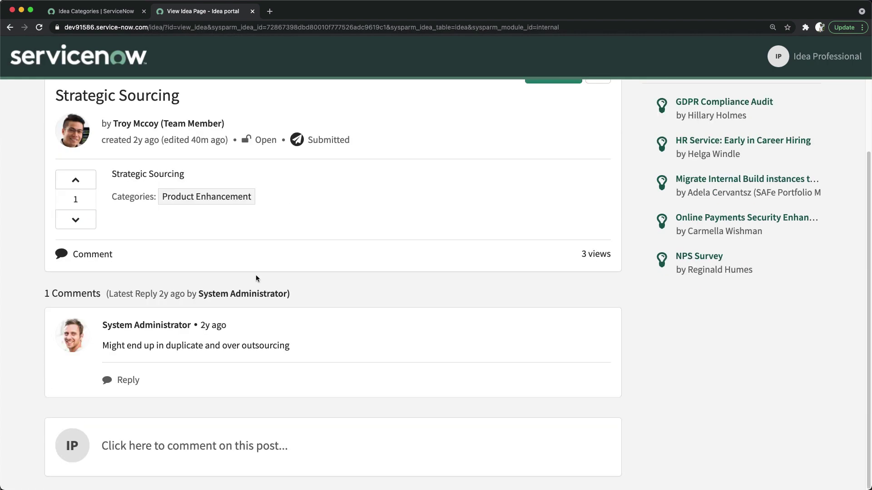
scroll(122, 332, "up", 3)
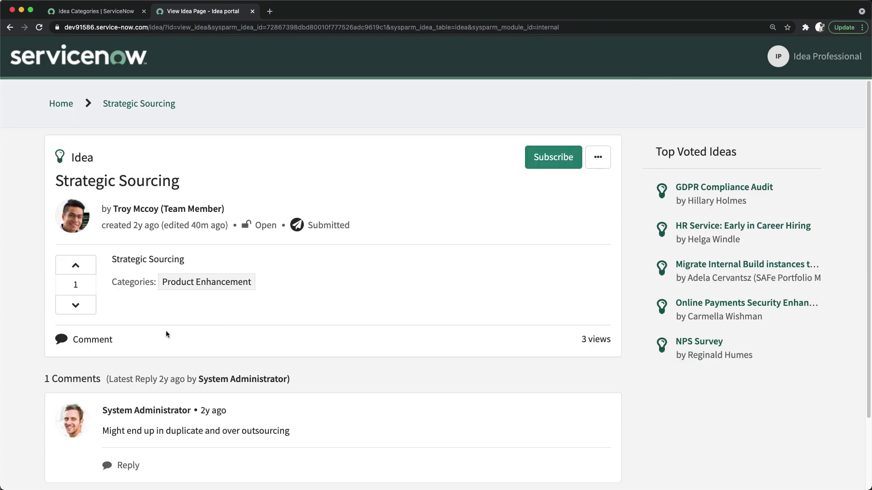
scroll(97, 314, "down", 3)
scroll(99, 273, "up", 3)
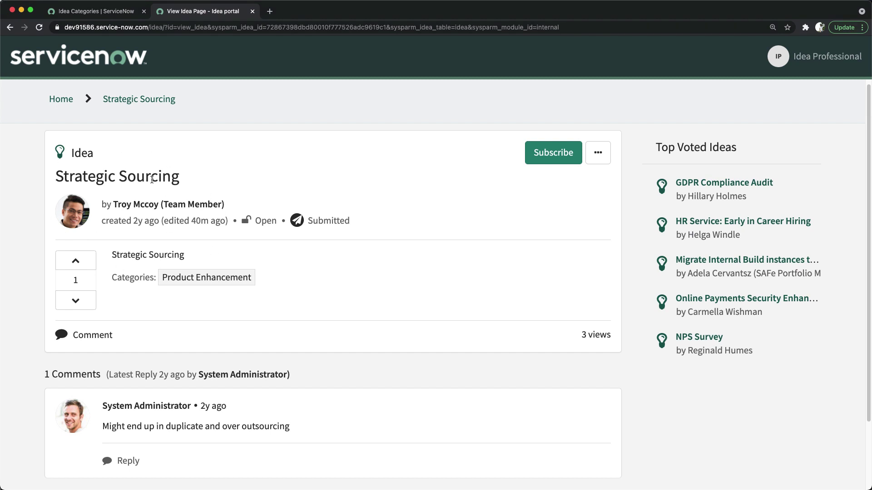
scroll(137, 263, "down", 3)
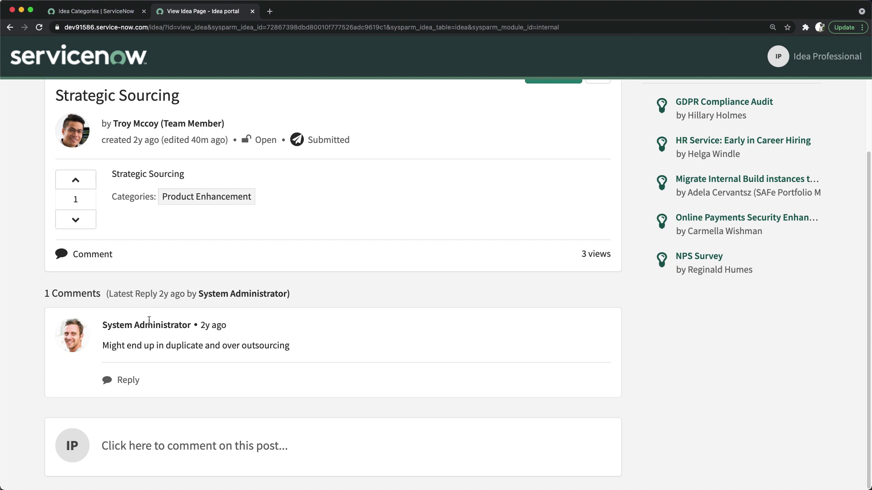
scroll(149, 321, "up", 3)
left_click(598, 157)
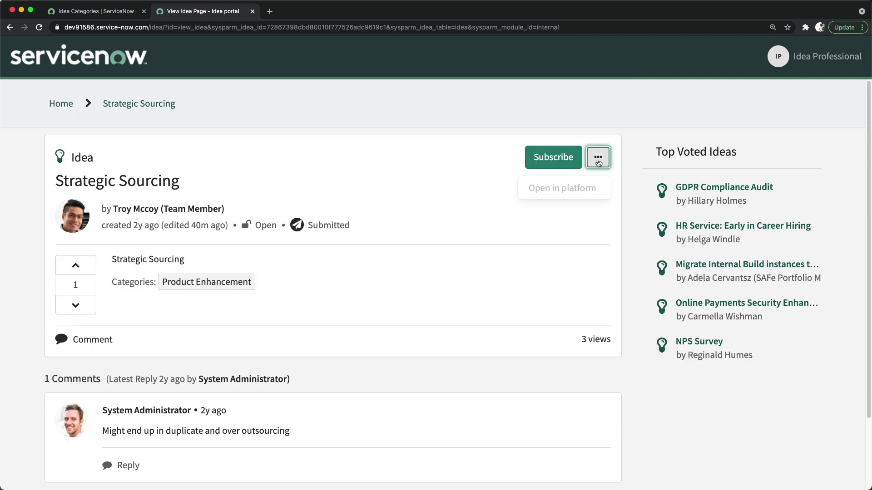
Create demand task DMND0001103 from the Strategic Sourcing idea in the platform, then close the form.
left_click(551, 193)
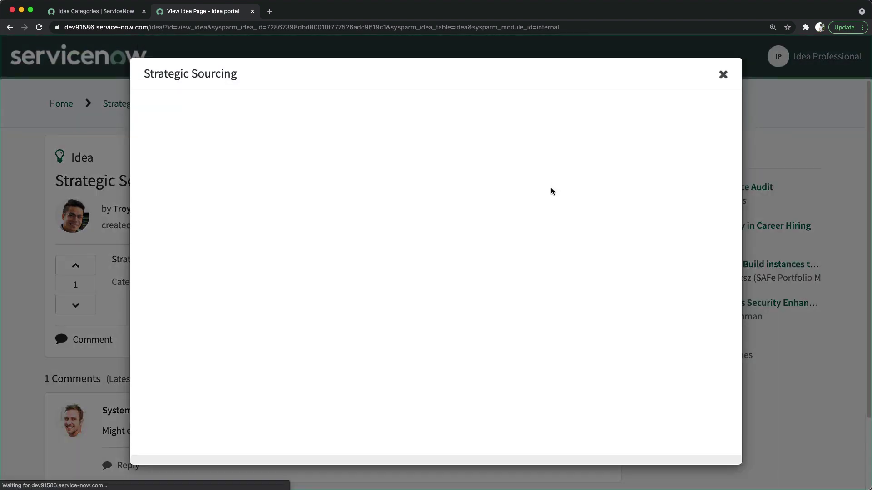
left_click(319, 165)
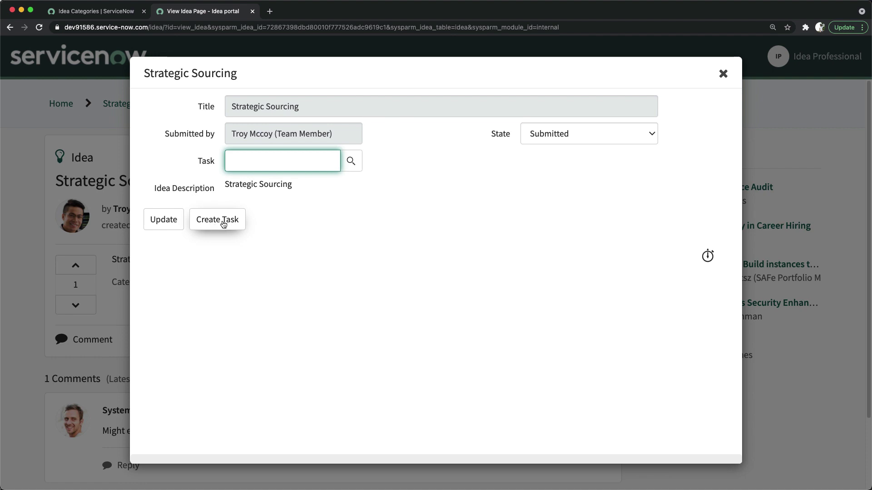
left_click(221, 222)
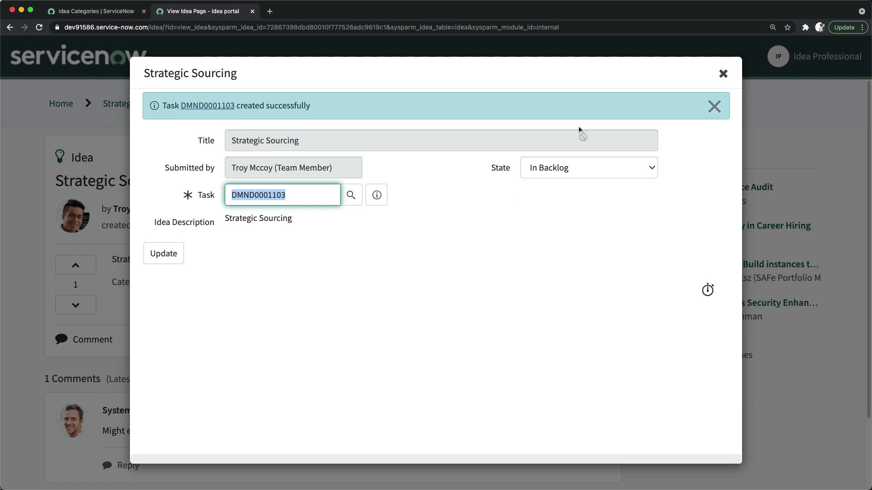
left_click(723, 73)
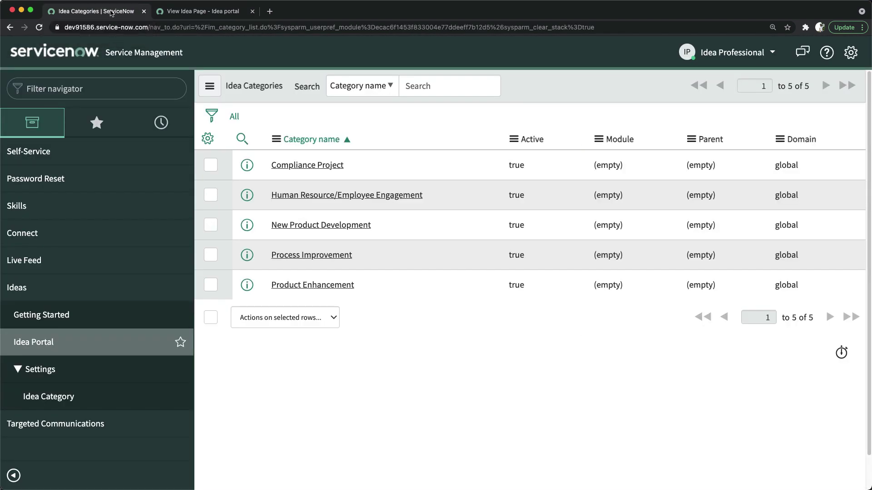
Open the platform Ideas list with idea.list and sort it newest-created first.
left_click(96, 11)
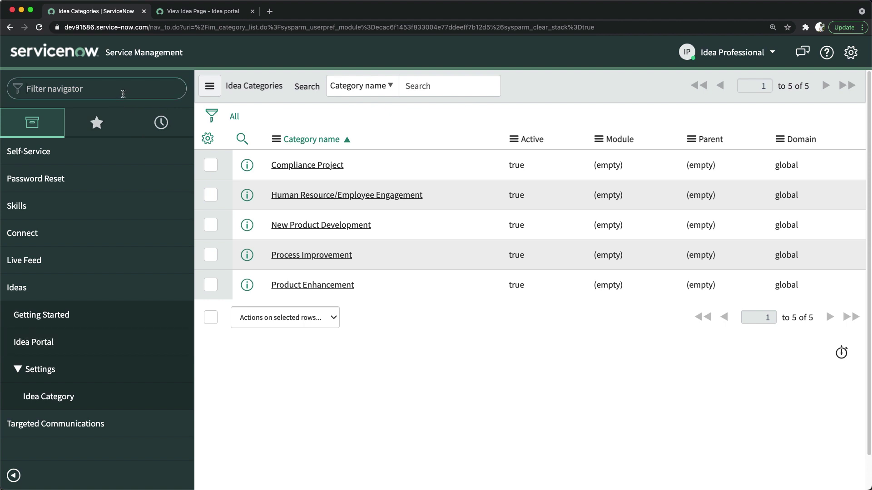
type("idea")
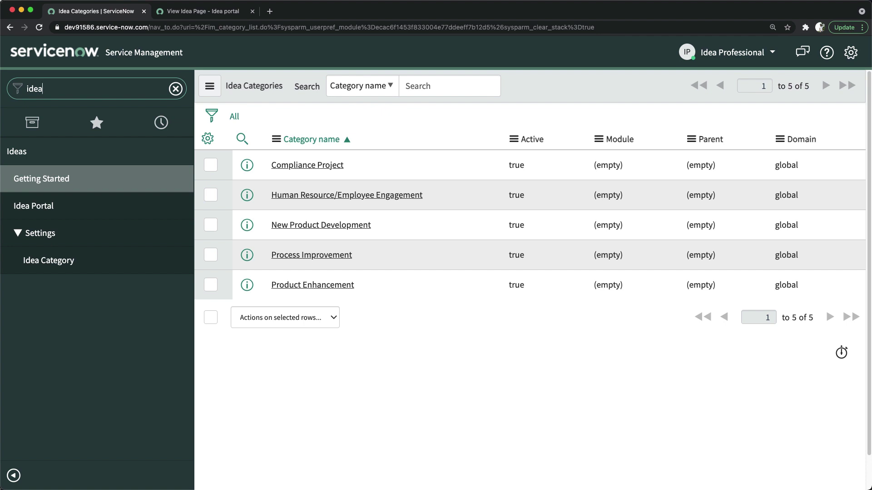
type(".list")
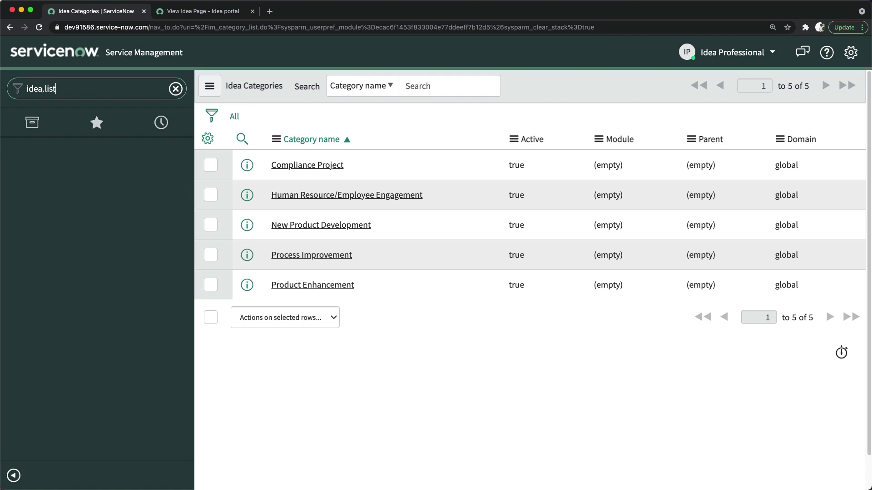
key("Return")
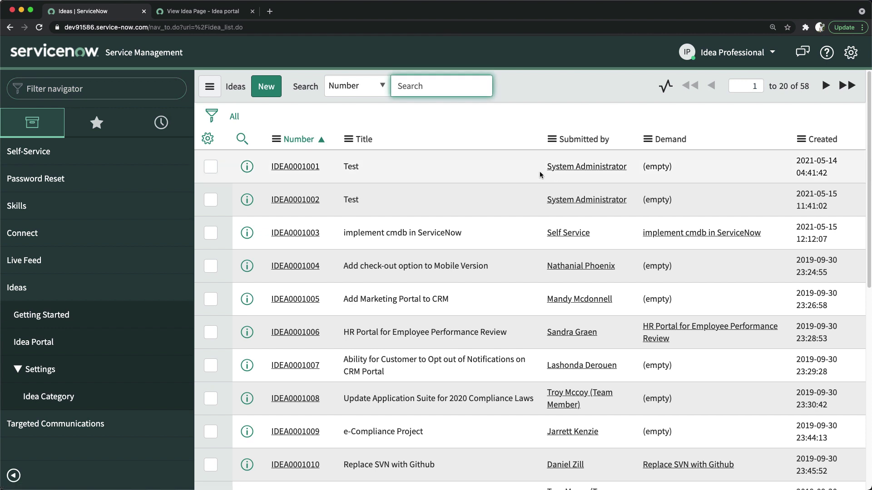
left_click(824, 140)
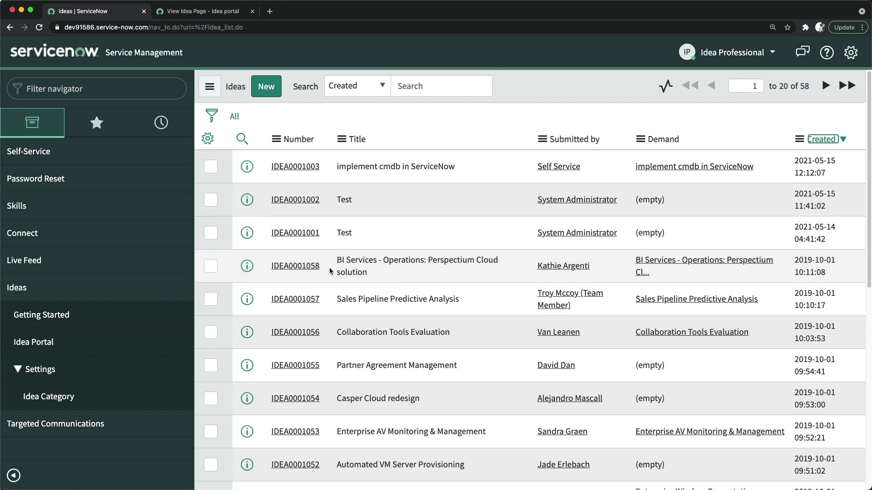
Inspect IDEA0001058 and the Enterprise AV Monitoring & Management idea, then return to the list.
left_click(288, 268)
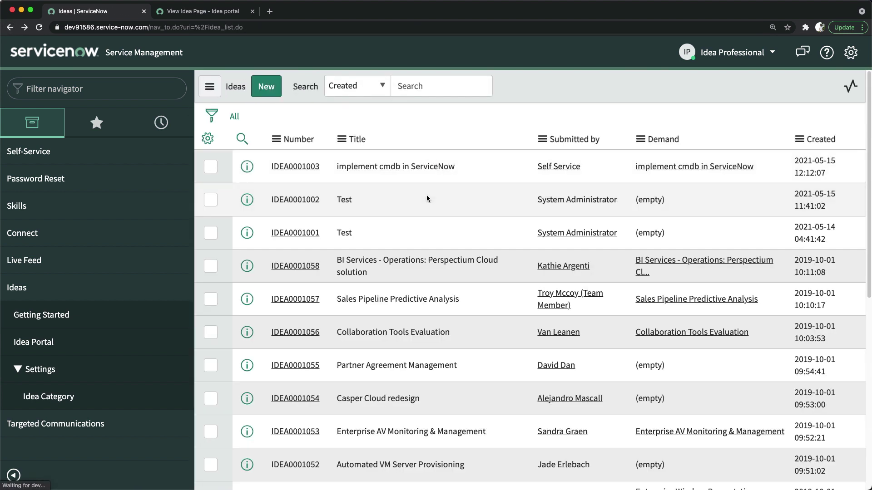
scroll(499, 247, "down", 1)
scroll(499, 246, "down", 2)
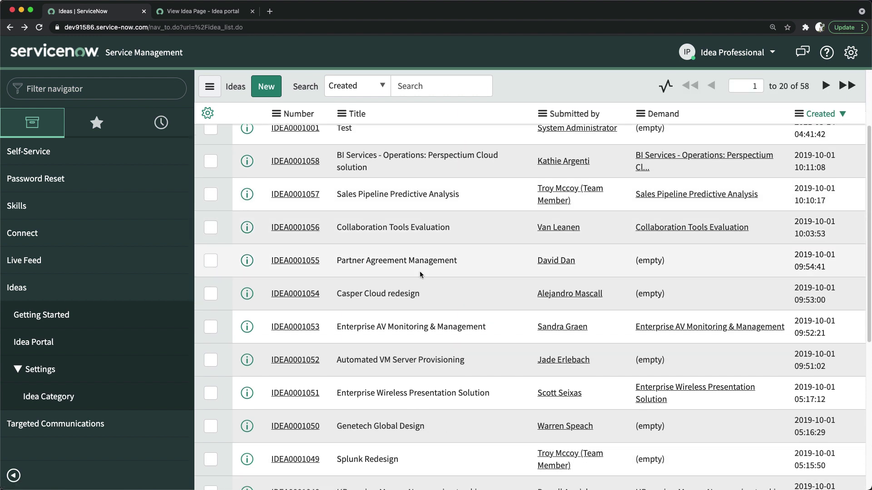
left_click(291, 327)
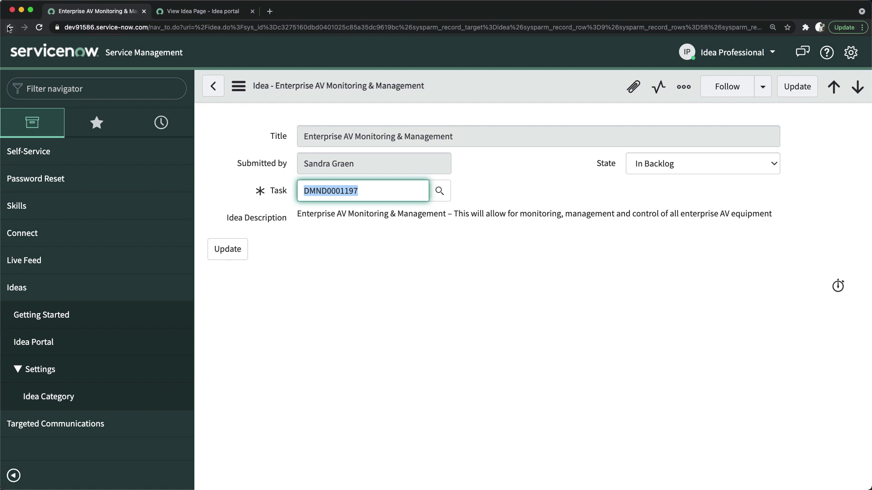
left_click(9, 27)
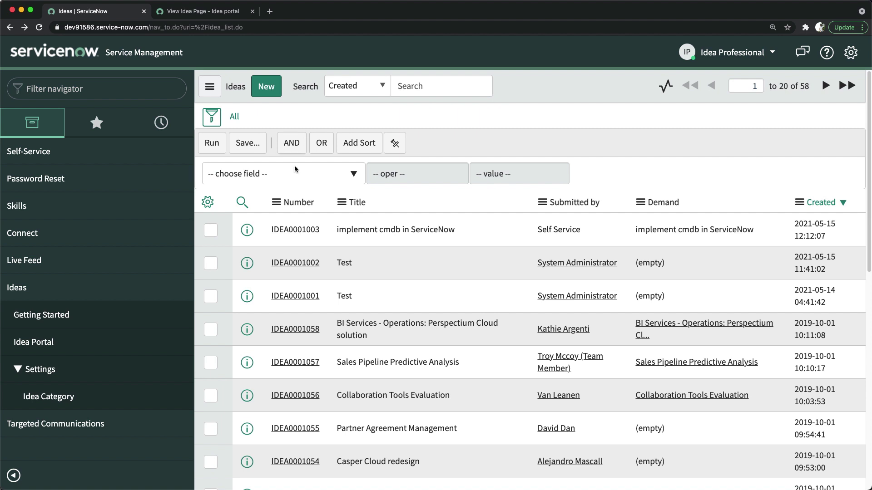
Filter the Ideas list to ideas whose Task is empty.
left_click(282, 176)
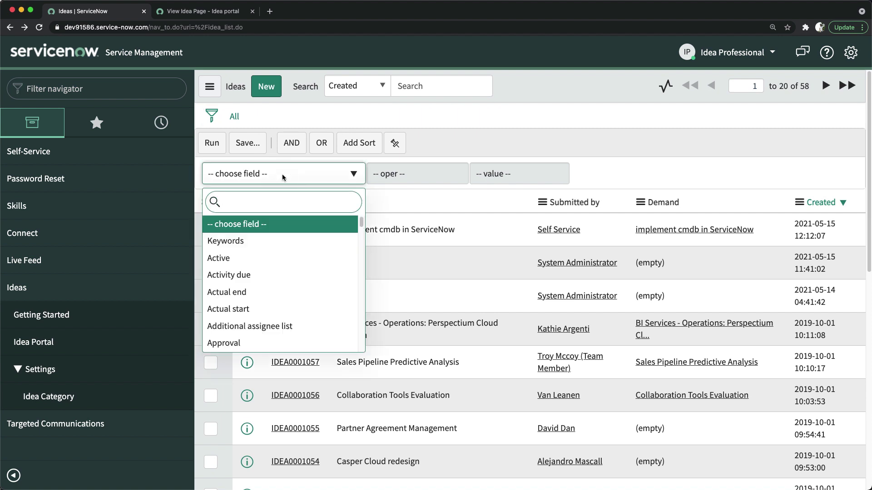
type("tas")
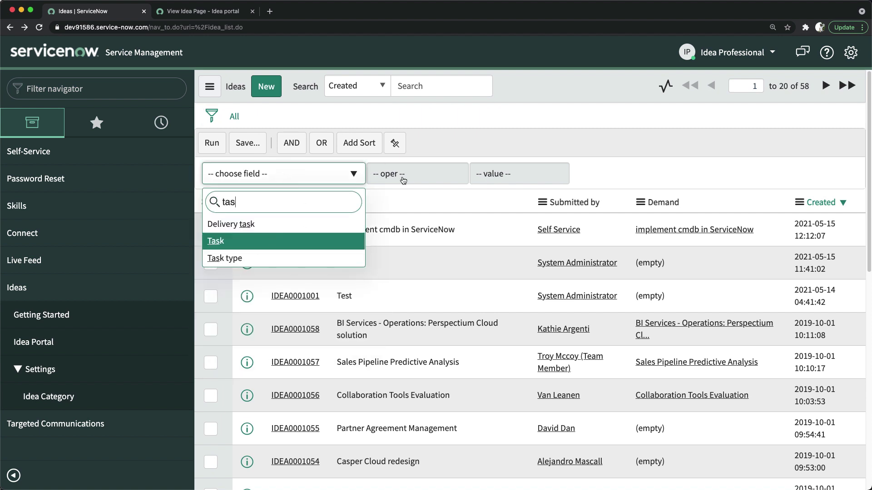
key("Return")
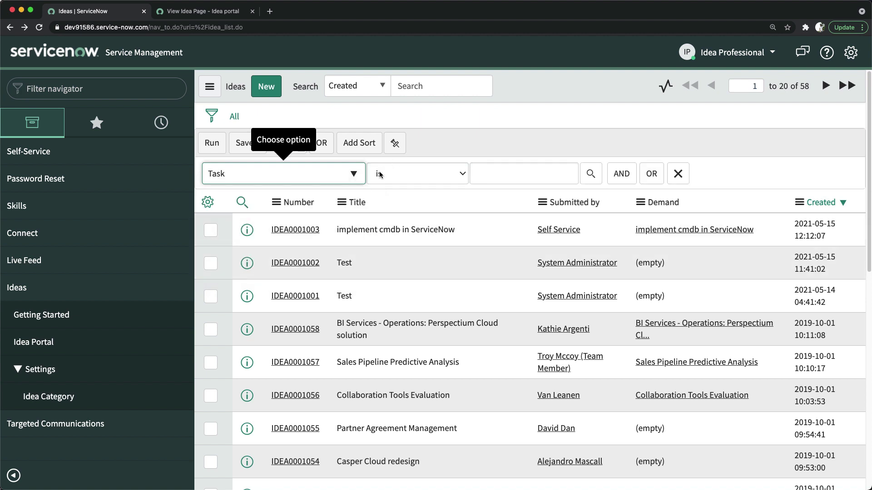
left_click(395, 176)
left_click(396, 203)
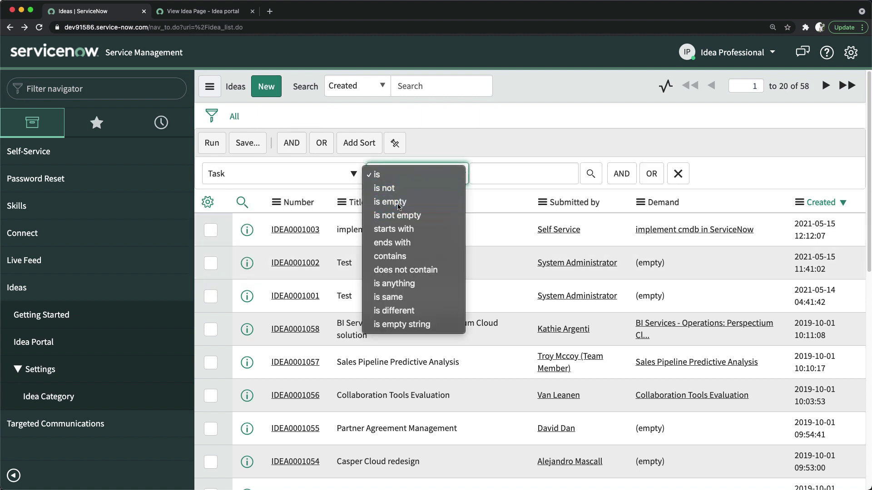
left_click(218, 145)
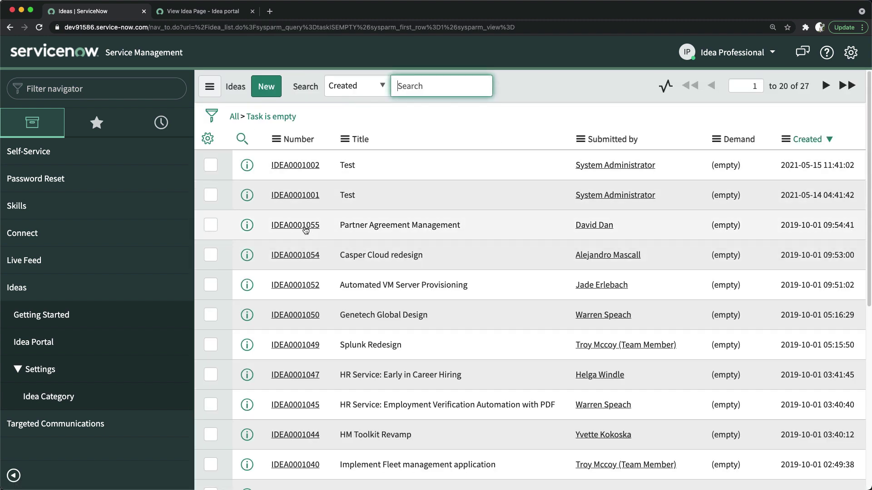
Open the Partner Agreement Management idea, then return to the filtered list of ideas without tasks.
left_click(304, 228)
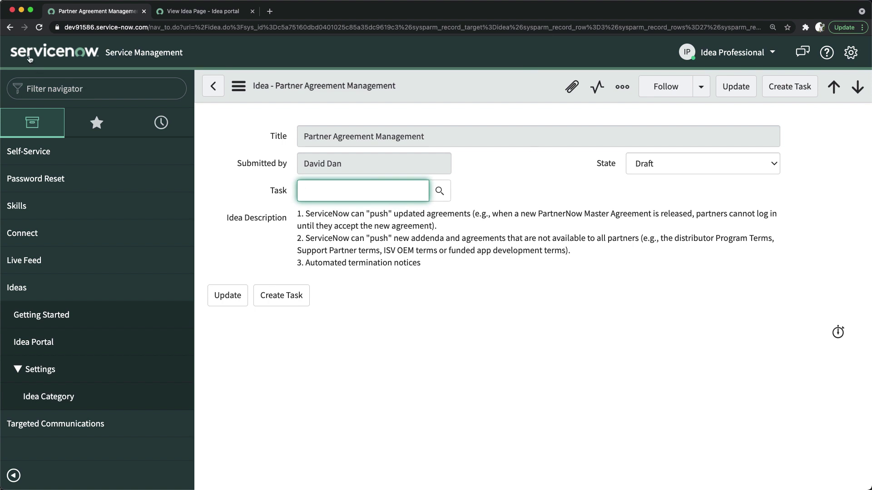
left_click(11, 28)
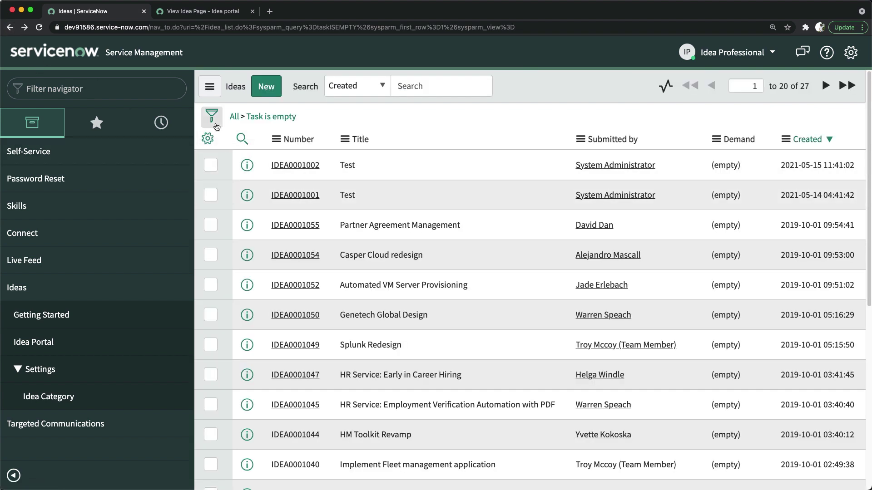
scroll(334, 260, "down", 2)
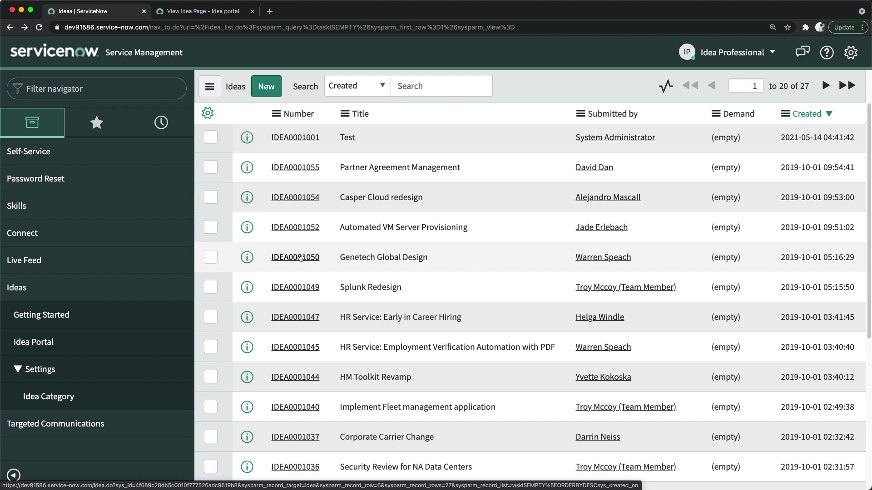
Open IDEA0001050 Genetech Global Design and create demand task DMND0001104 from it.
left_click(296, 260)
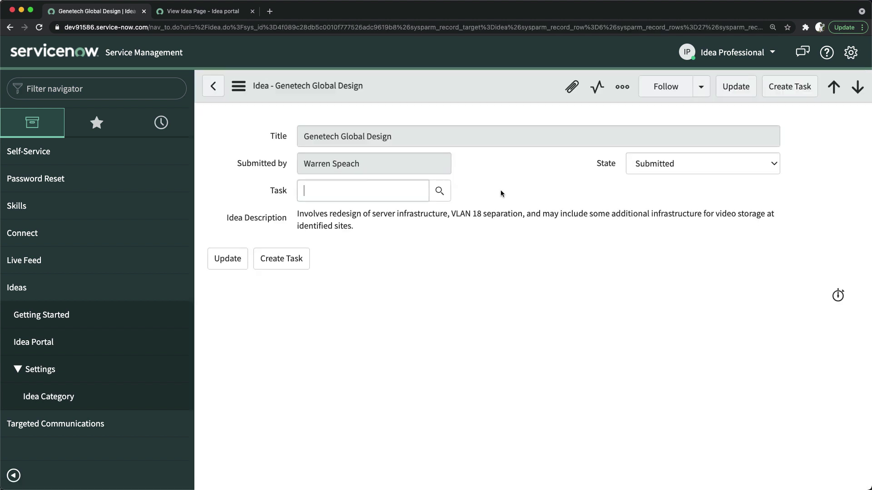
left_click(516, 193)
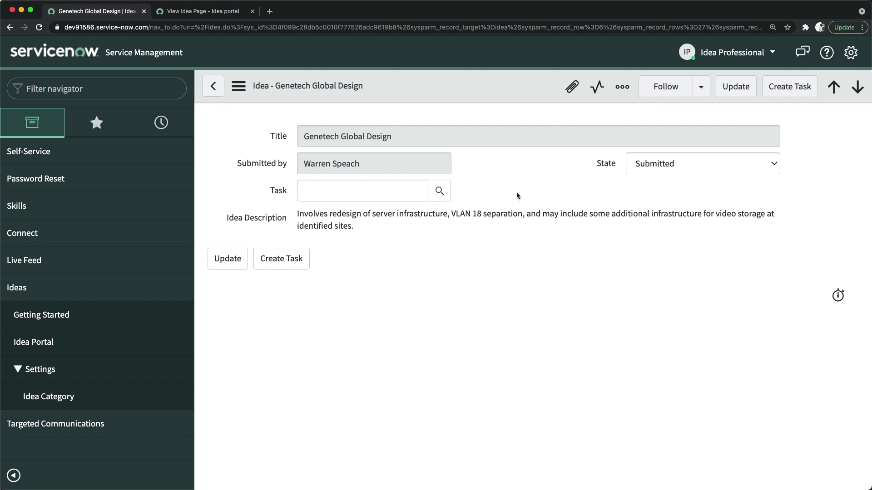
left_click(787, 93)
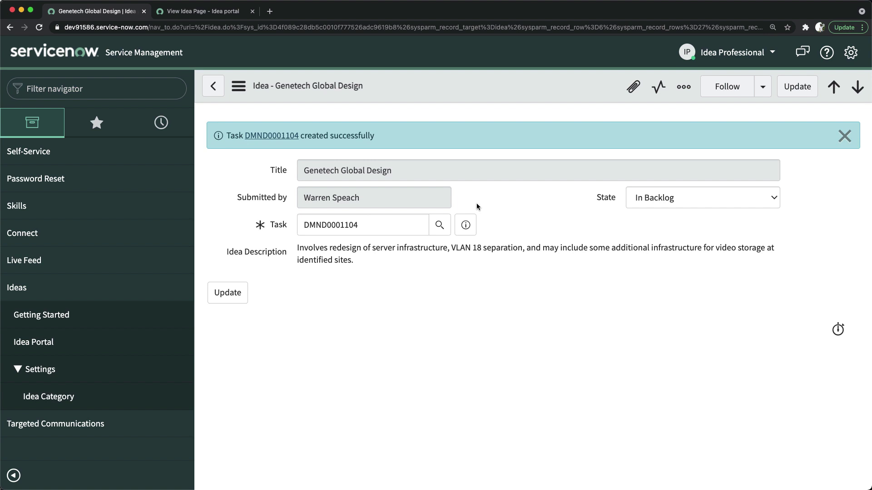
End impersonation and, as System Administrator, open the Ideas list via idea.list.
left_click(721, 55)
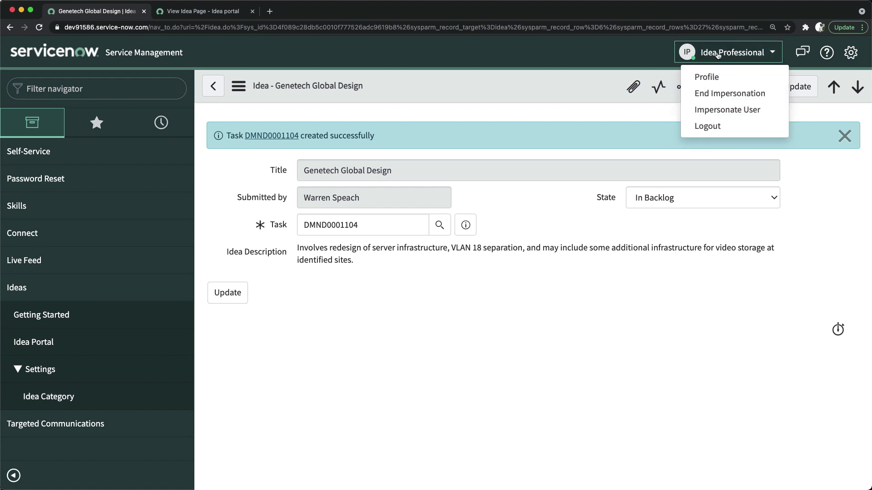
left_click(724, 93)
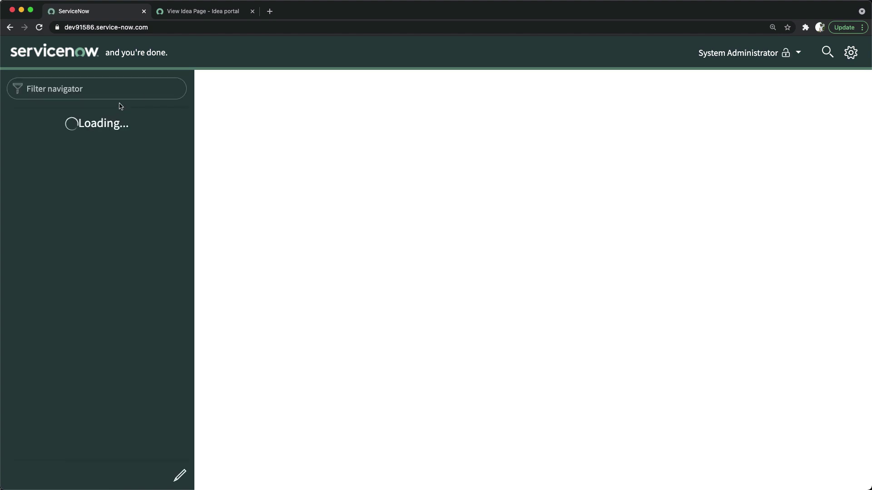
left_click(111, 89)
type("idea")
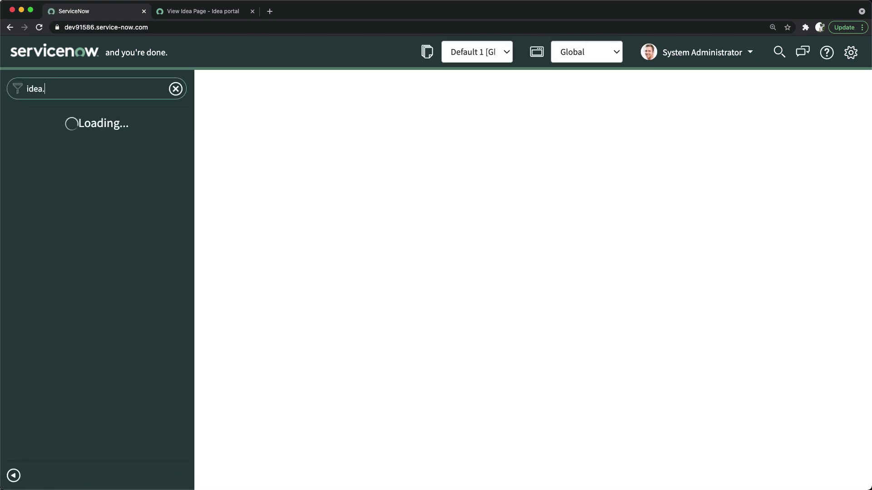
type(".list")
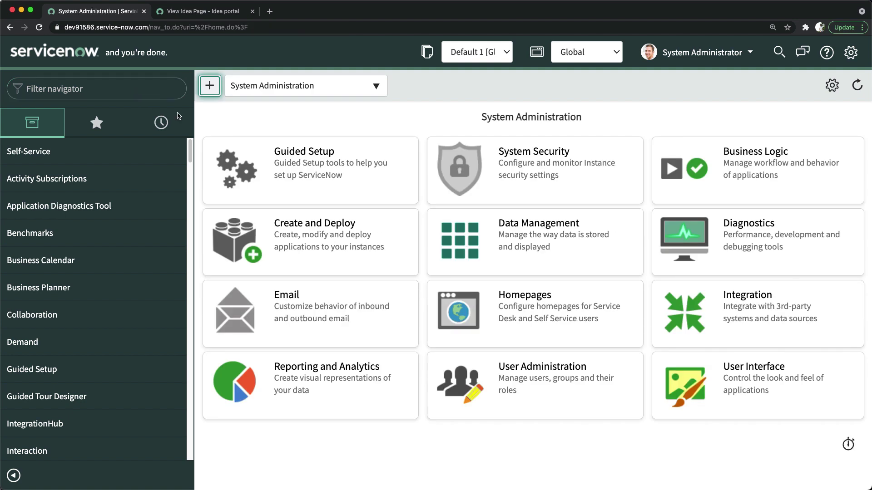
left_click(120, 85)
type("idea.list")
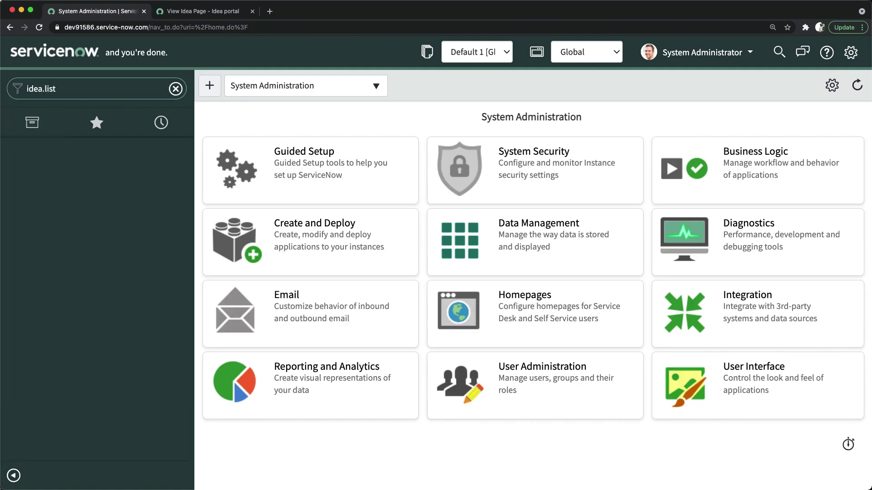
key("Return")
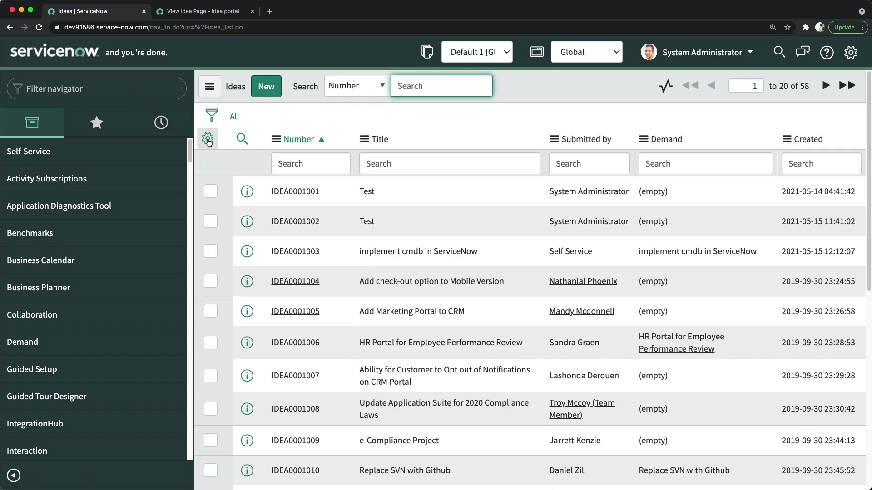
Personalize the list columns to add State to the displayed columns.
left_click(208, 140)
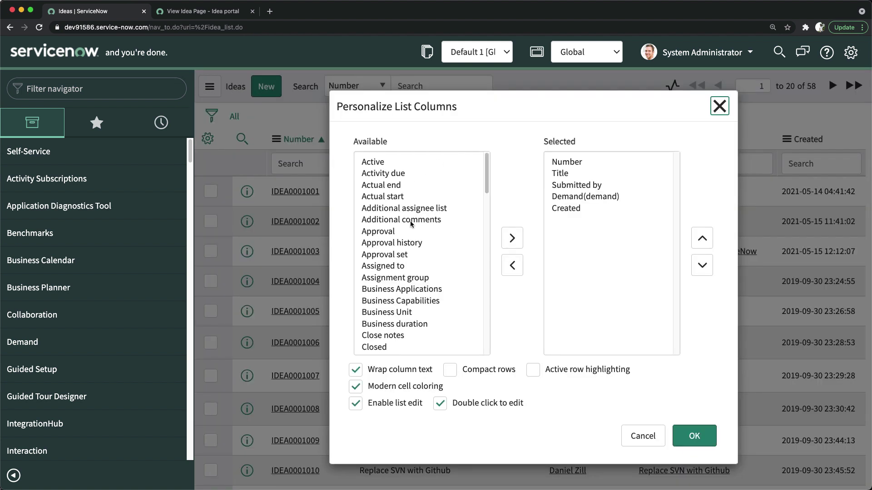
scroll(403, 239, "down", 10)
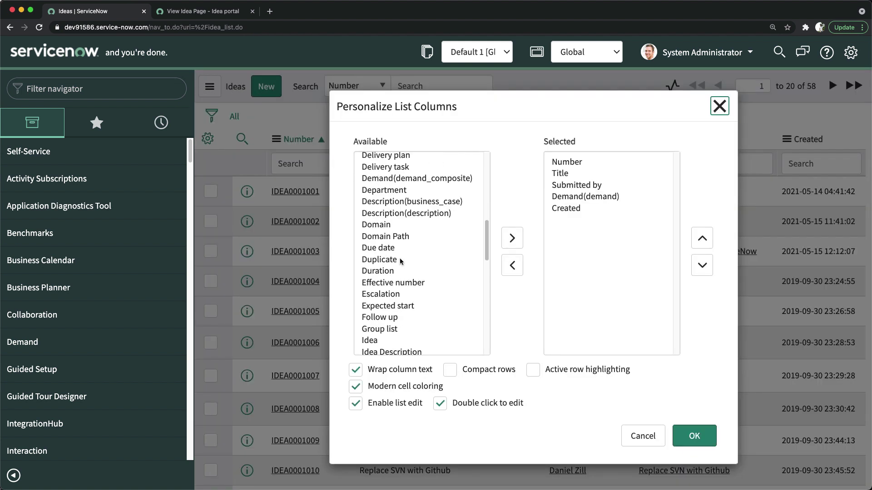
scroll(401, 261, "down", 15)
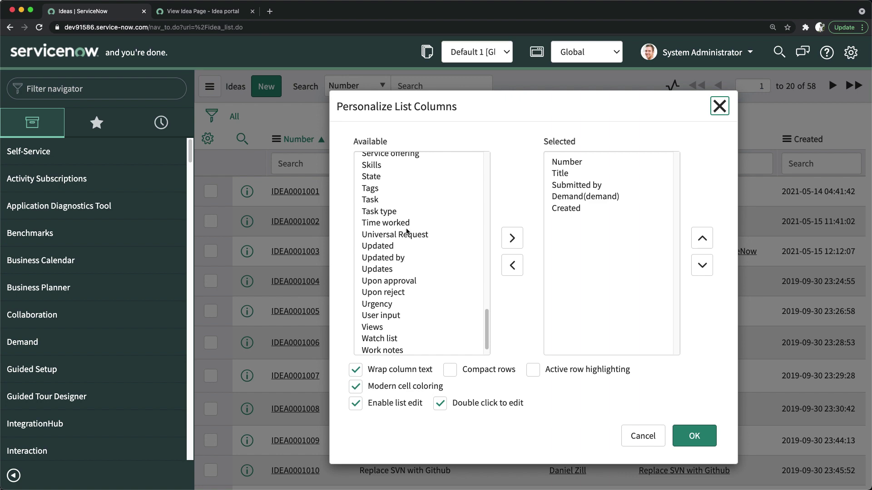
double_click(393, 178)
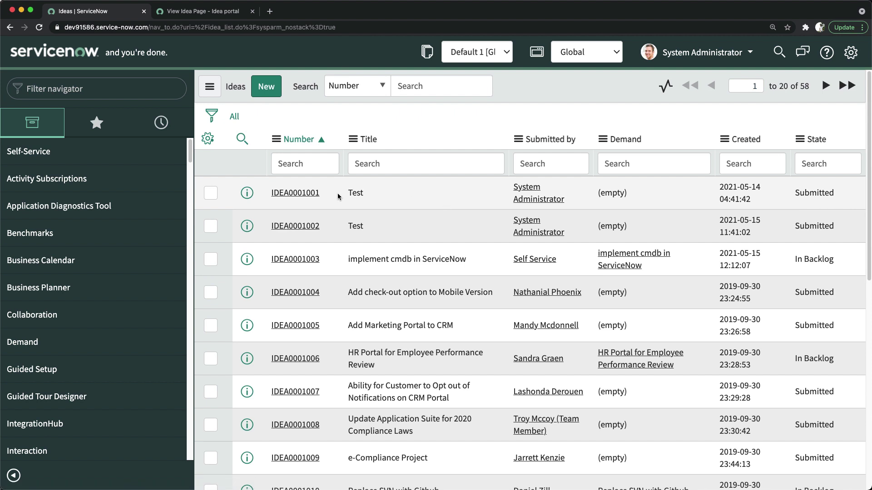
Convert the Test idea IDEA0001001 into project PRJ0010001, keeping its state at In Backlog.
left_click(303, 195)
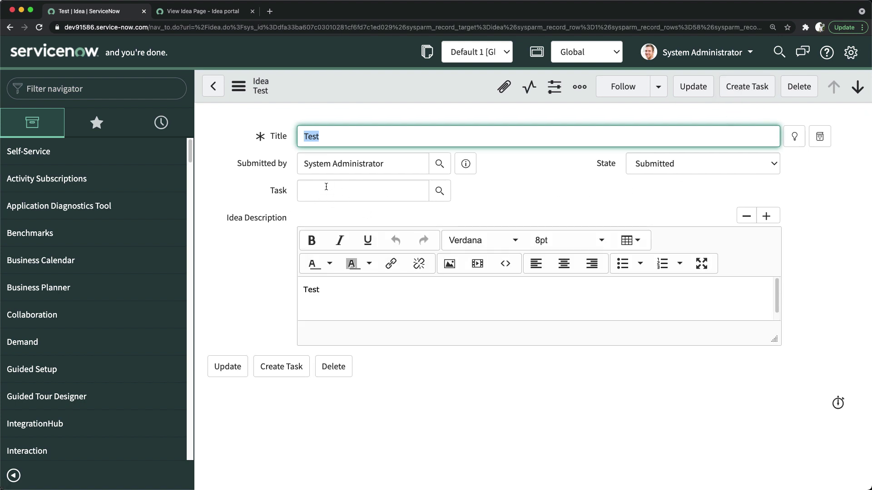
left_click(745, 88)
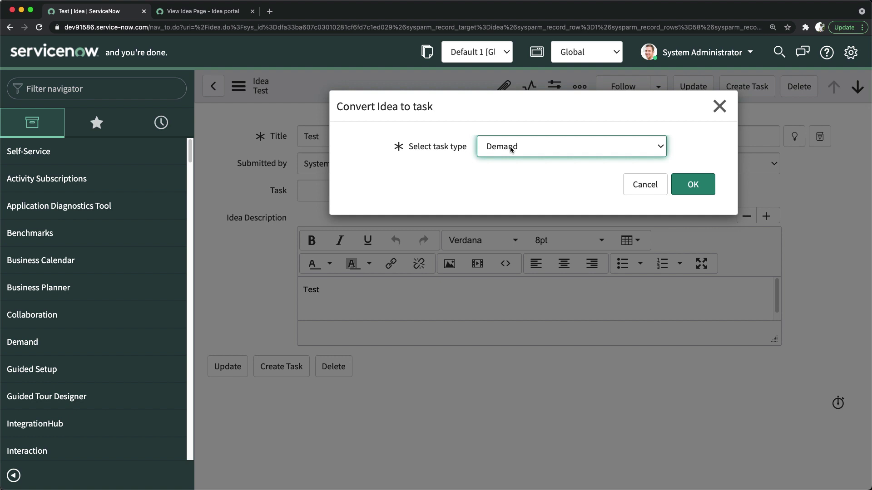
left_click(510, 146)
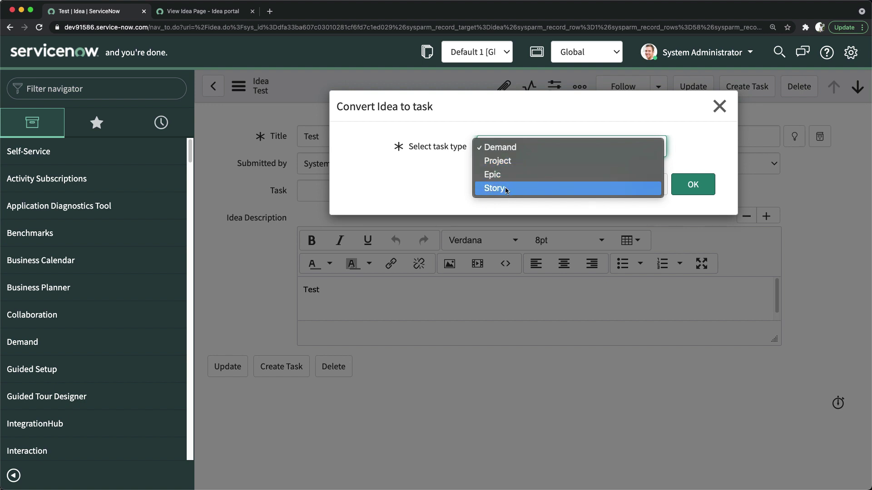
key("Escape")
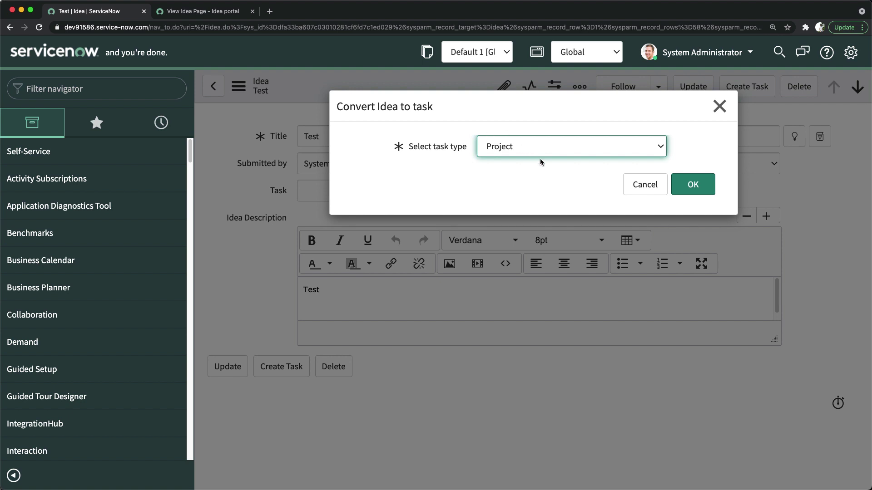
left_click(677, 185)
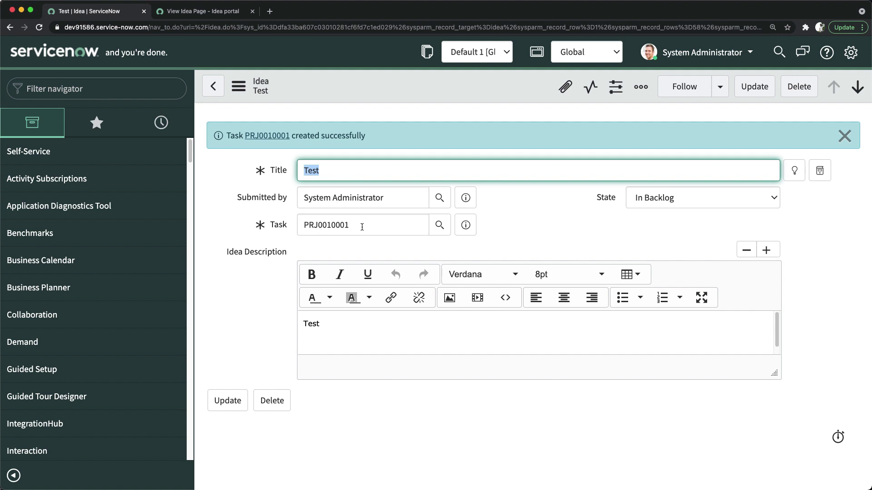
left_click(653, 202)
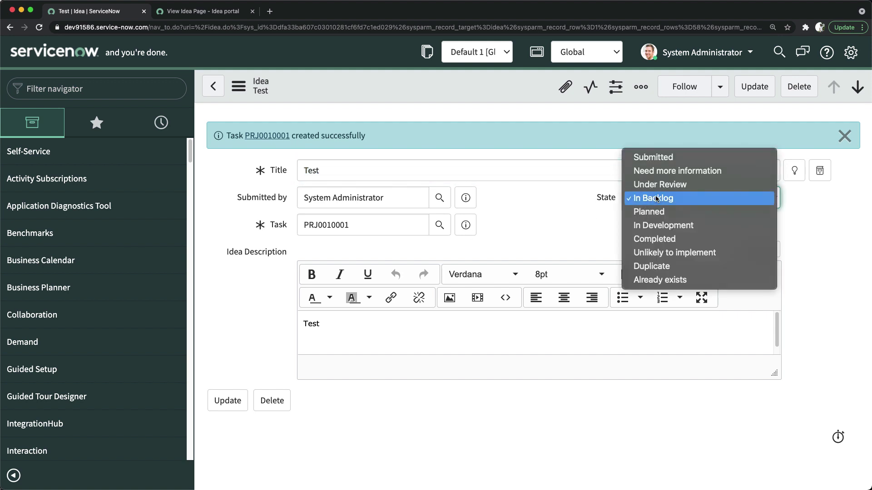
left_click(526, 212)
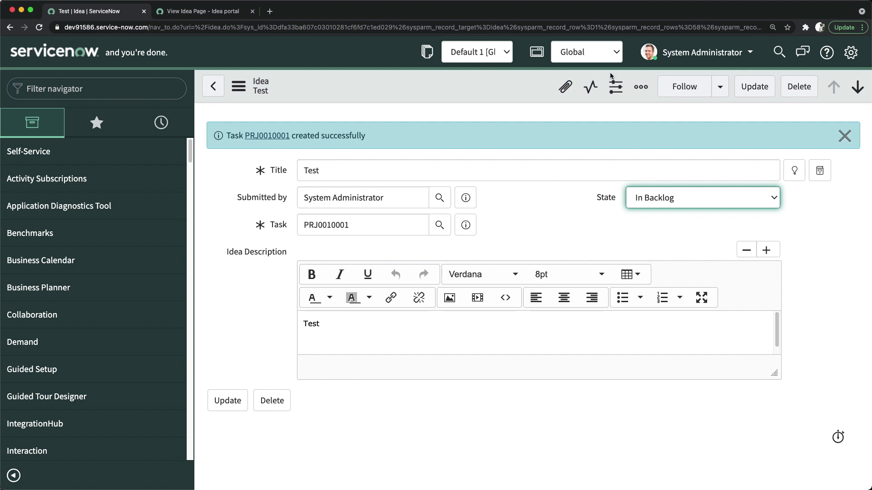
Impersonate the Idea Admin user, then filter the navigator by 'idea'.
left_click(705, 54)
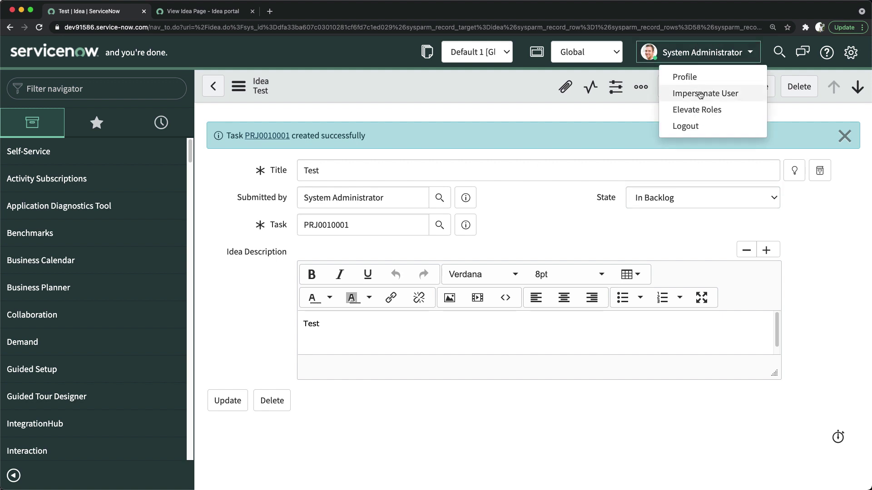
left_click(702, 92)
left_click(403, 110)
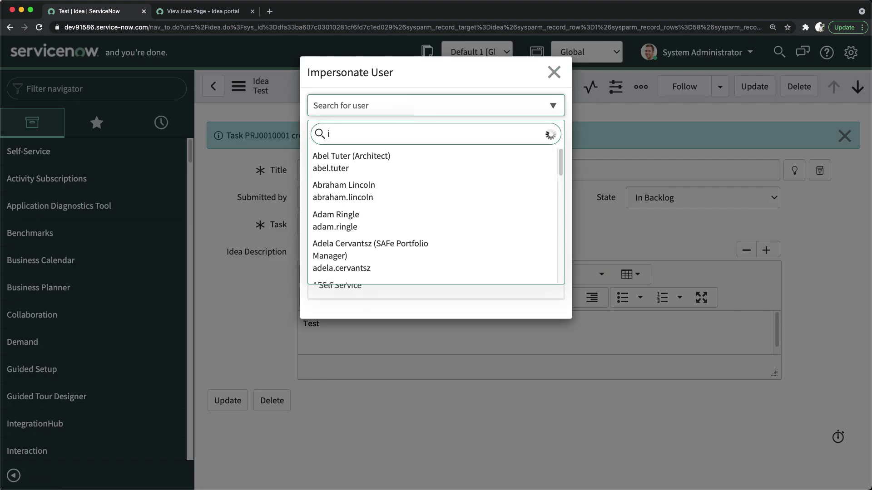
type("idea ad")
left_click(363, 162)
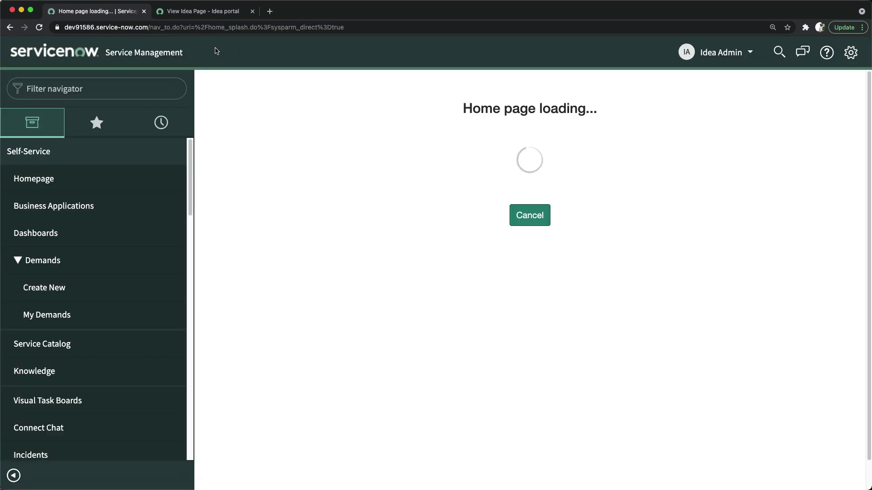
left_click(123, 88)
type("idea")
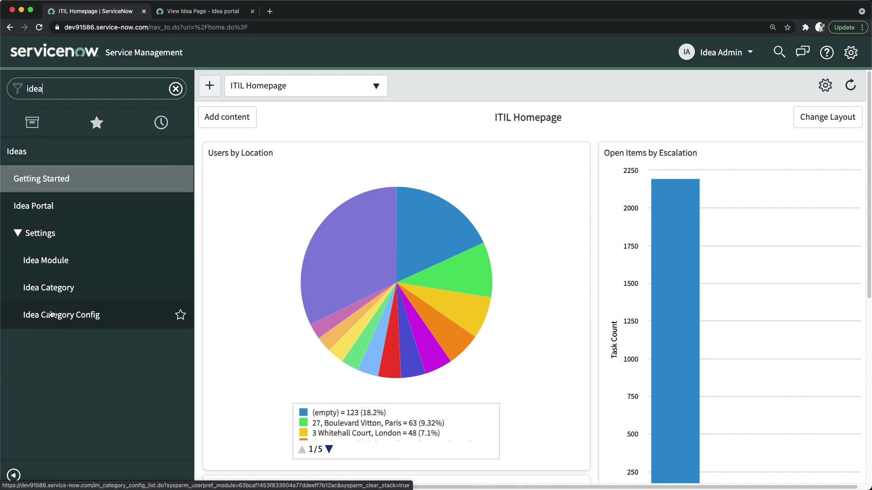
Browse all ideas in the Idea portal, briefly viewing the Genetech Global Design idea.
left_click(41, 208)
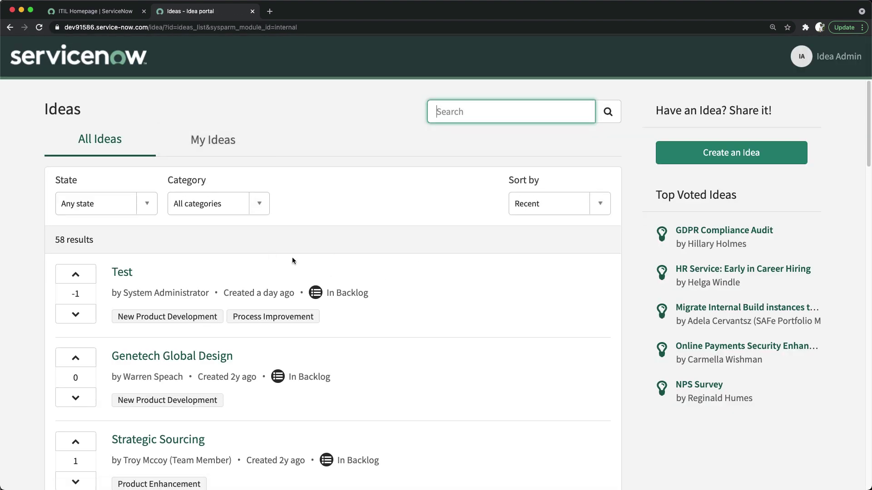
left_click(210, 138)
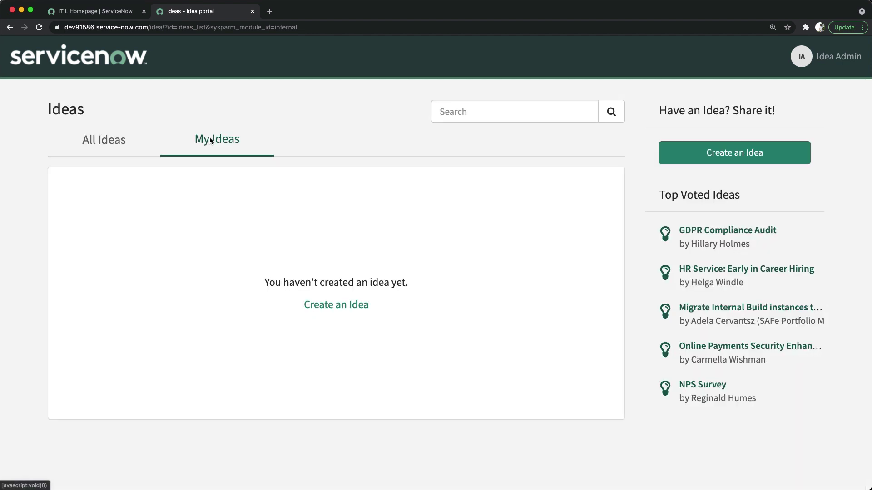
left_click(95, 140)
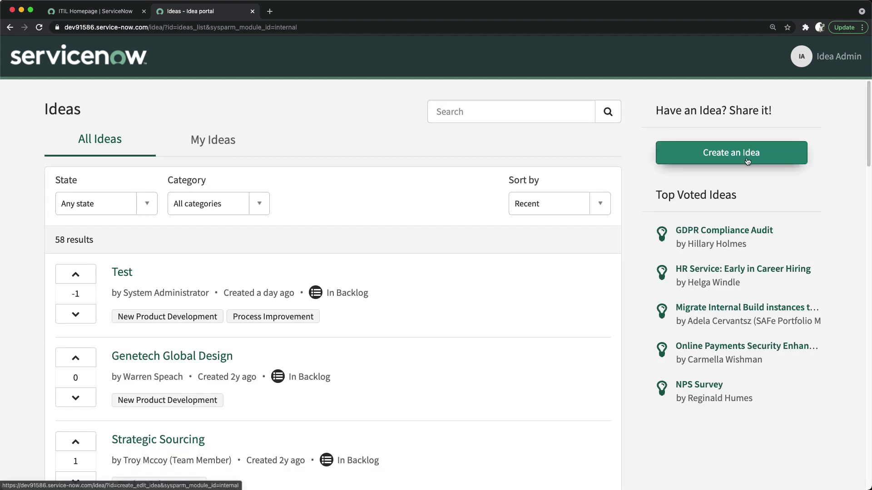
scroll(200, 279, "down", 3)
scroll(270, 254, "up", 3)
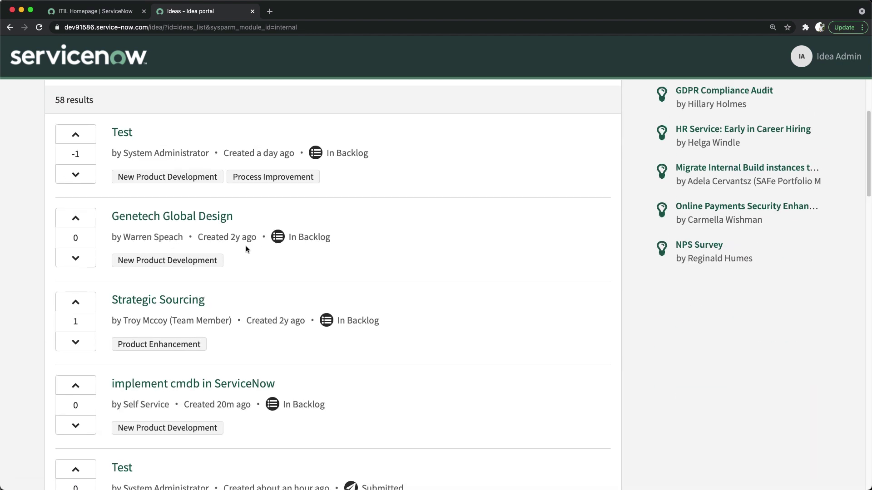
scroll(154, 239, "down", 1)
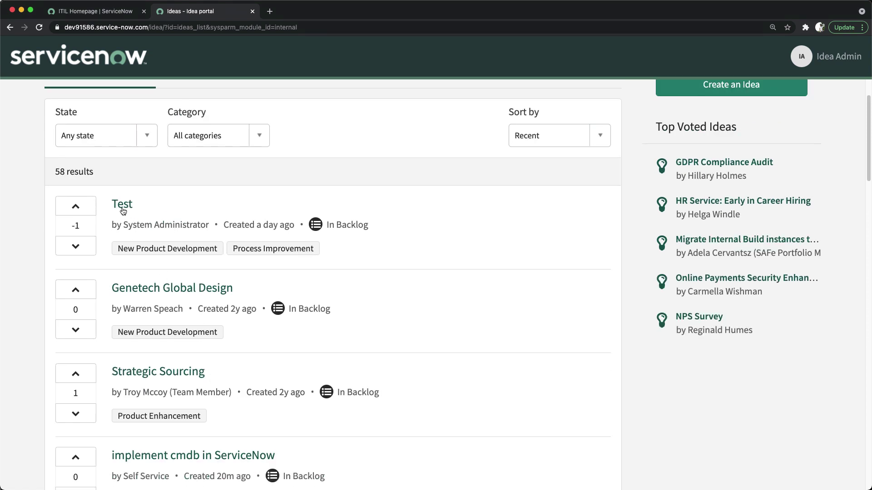
left_click(180, 289)
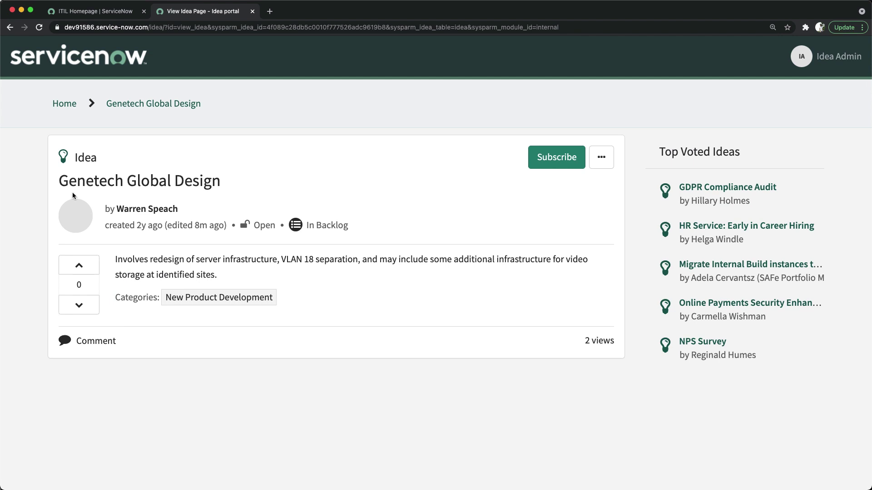
left_click(9, 27)
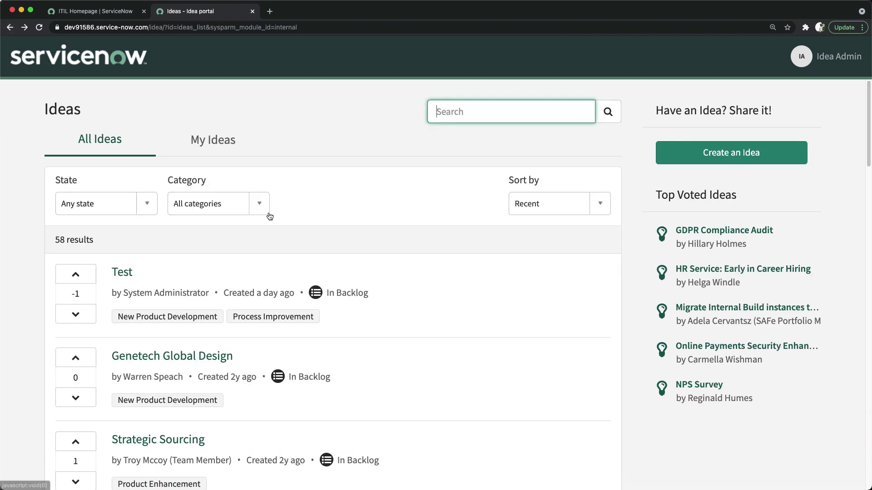
scroll(259, 209, "down", 5)
scroll(249, 271, "down", 5)
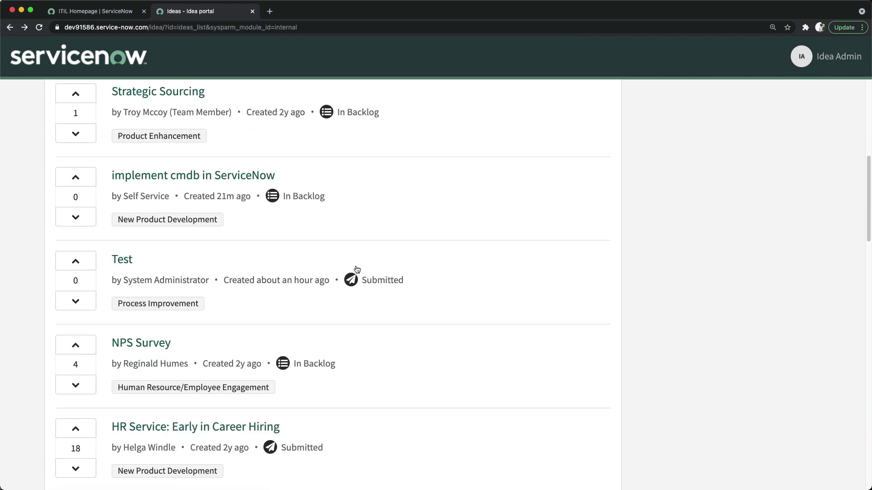
Open the submitted Test idea and reveal its Edit, Delete and Open in platform actions.
left_click(125, 199)
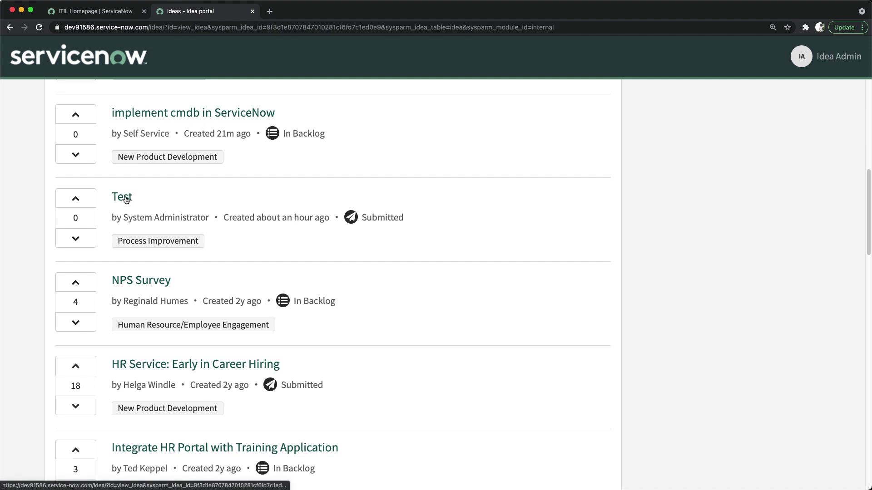
left_click(602, 157)
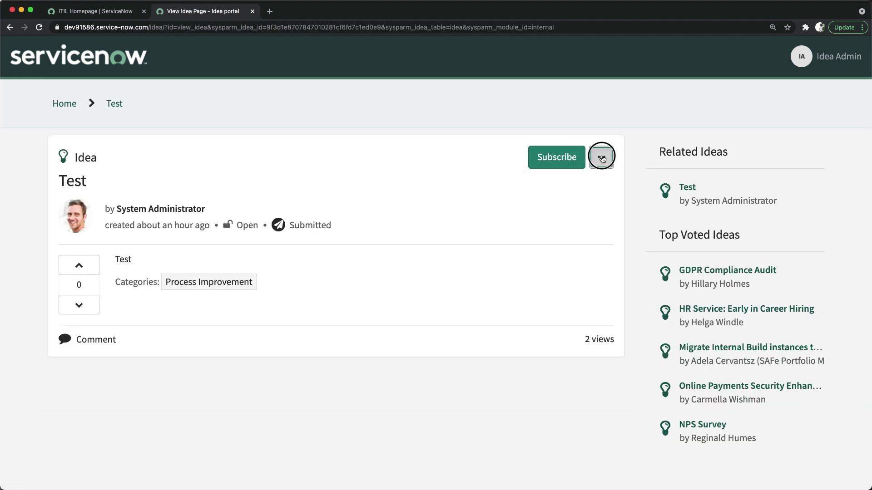
left_click(551, 230)
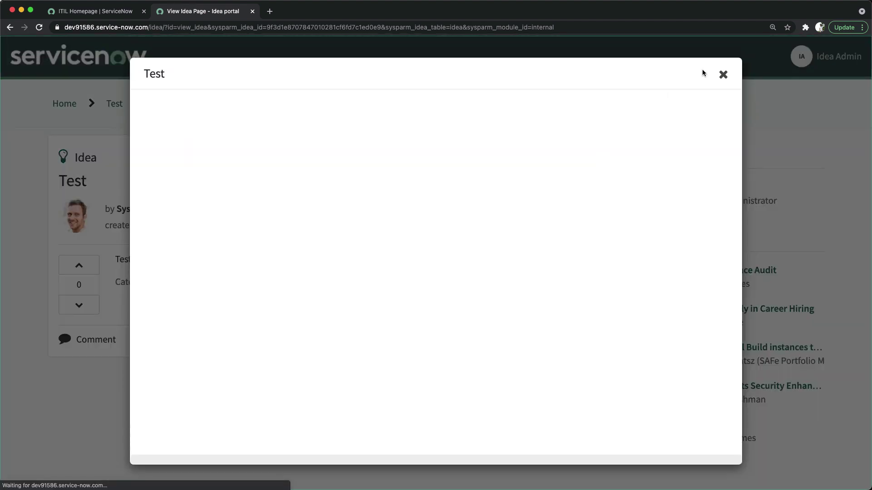
left_click(723, 74)
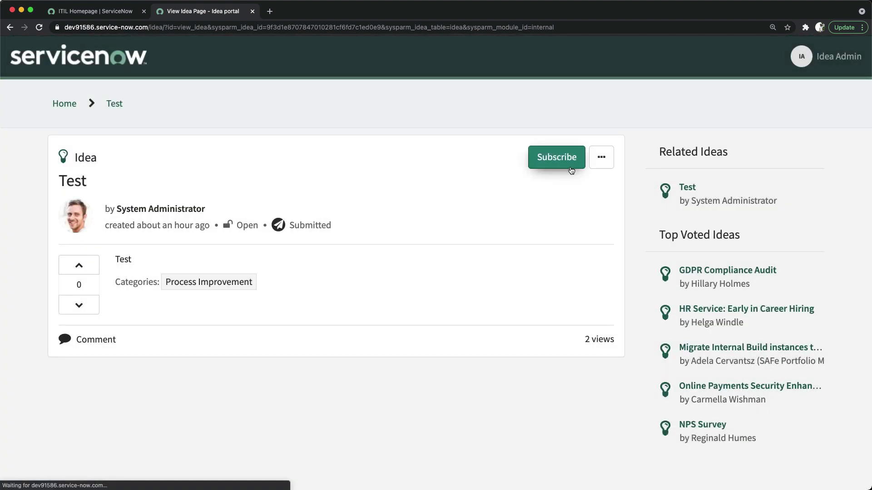
left_click(601, 157)
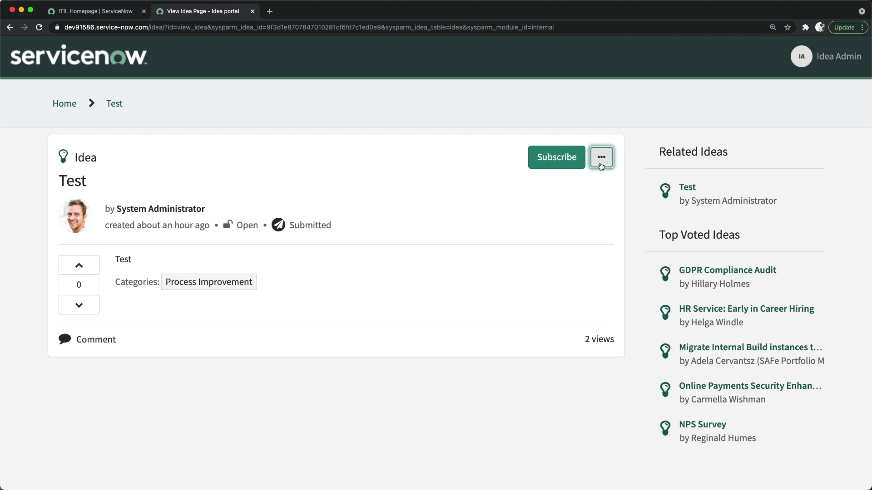
left_click(602, 157)
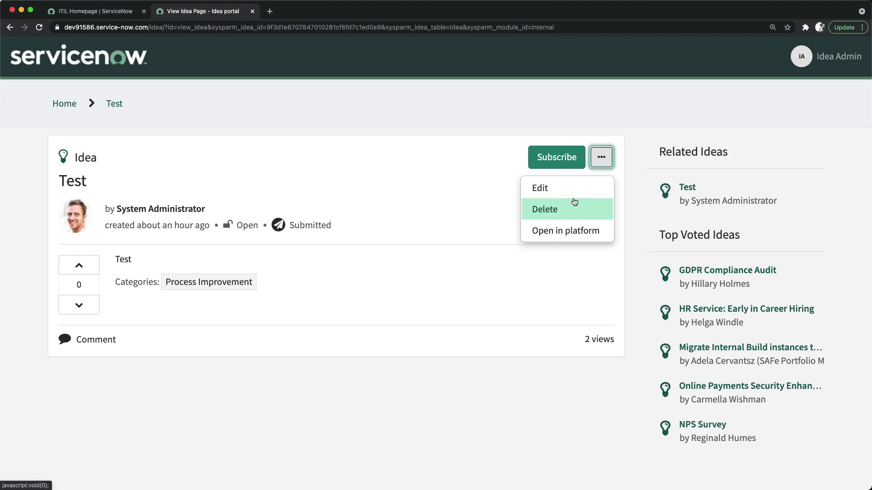
Open the Test idea in the platform form, create demand task DMND0001105 from it, and close the form.
left_click(561, 232)
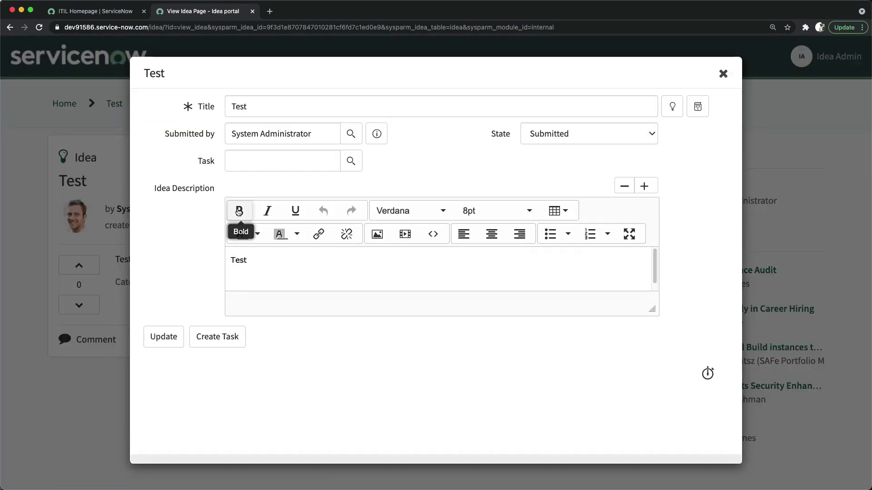
left_click(263, 265)
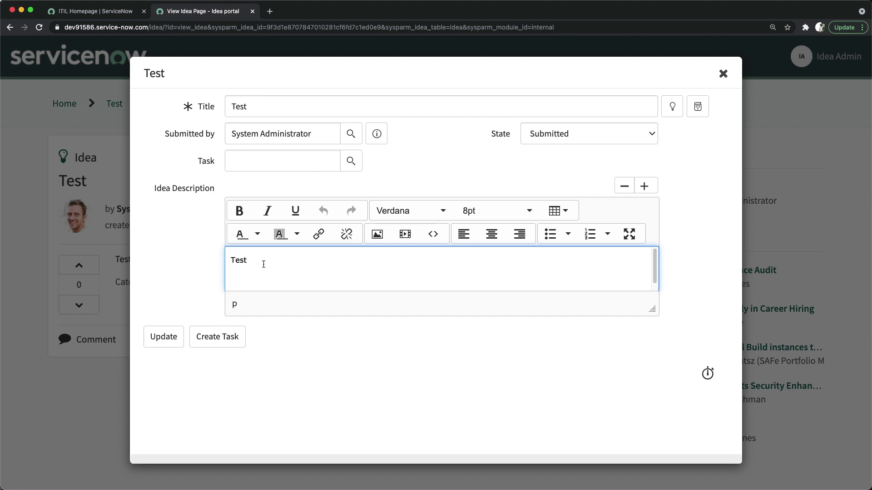
left_click(454, 156)
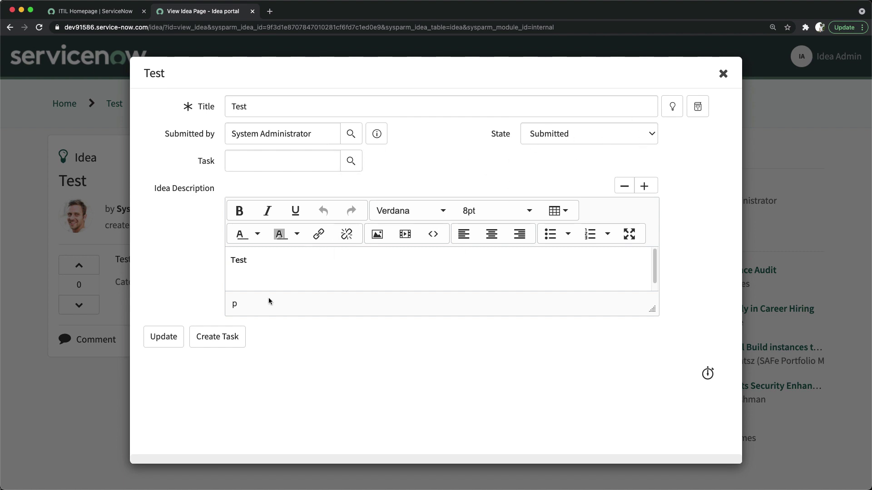
left_click(217, 340)
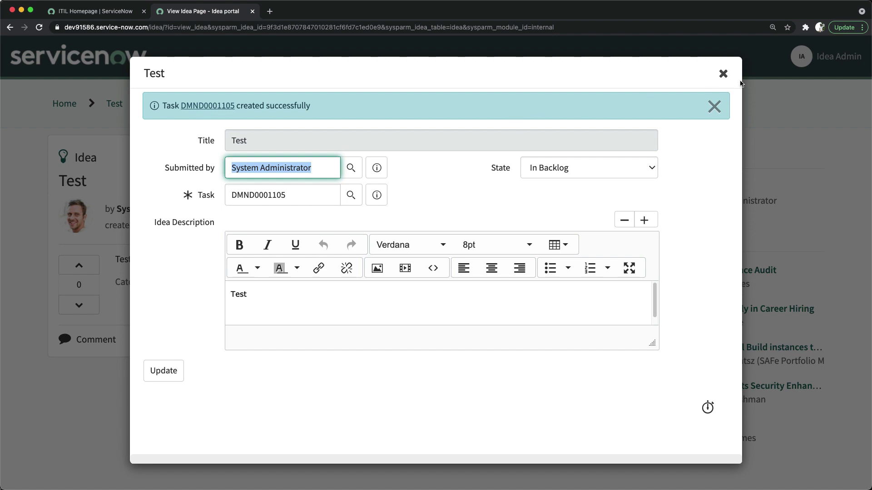
left_click(723, 73)
Open idea.list from the ITIL Homepage and add the State column to the Ideas list.
left_click(91, 11)
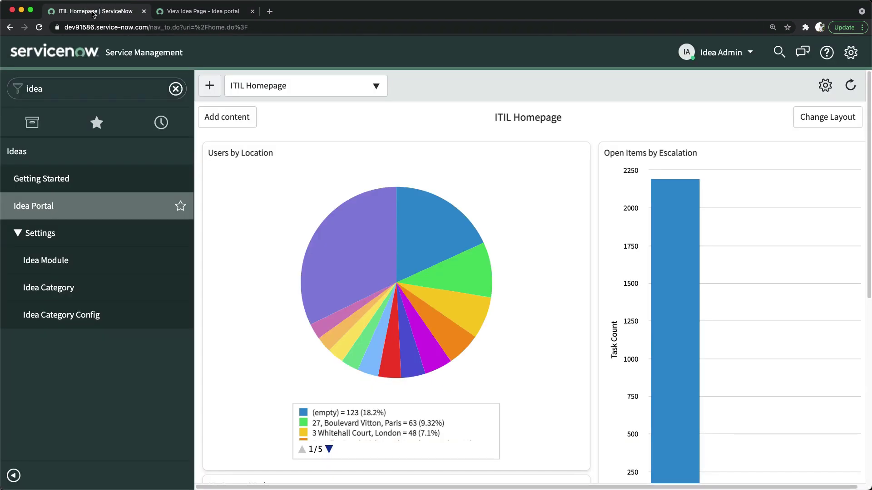
left_click(77, 88)
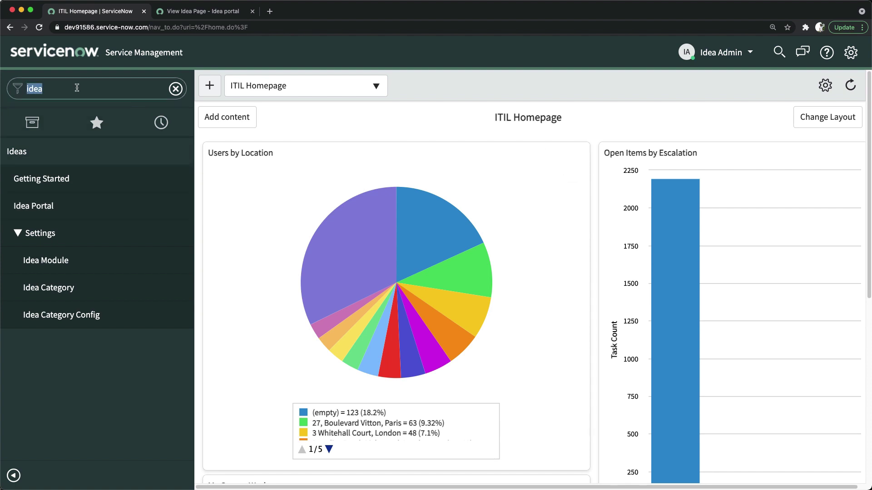
type("idea.list")
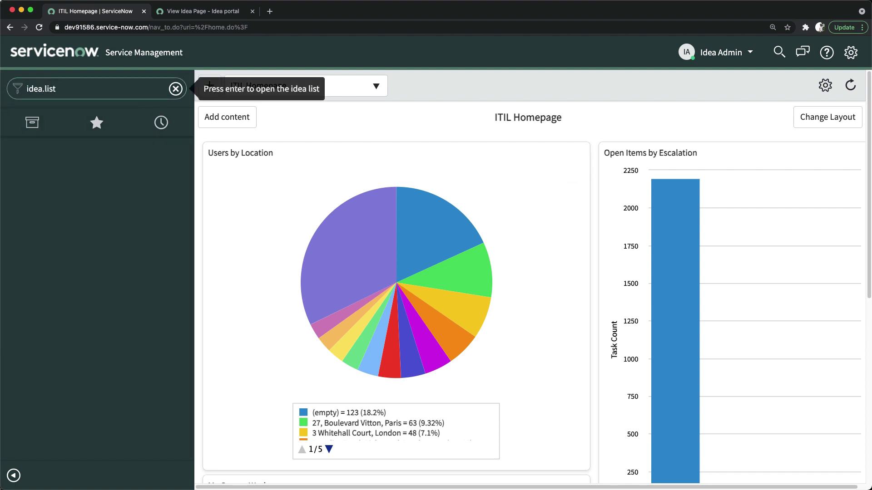
key("Return")
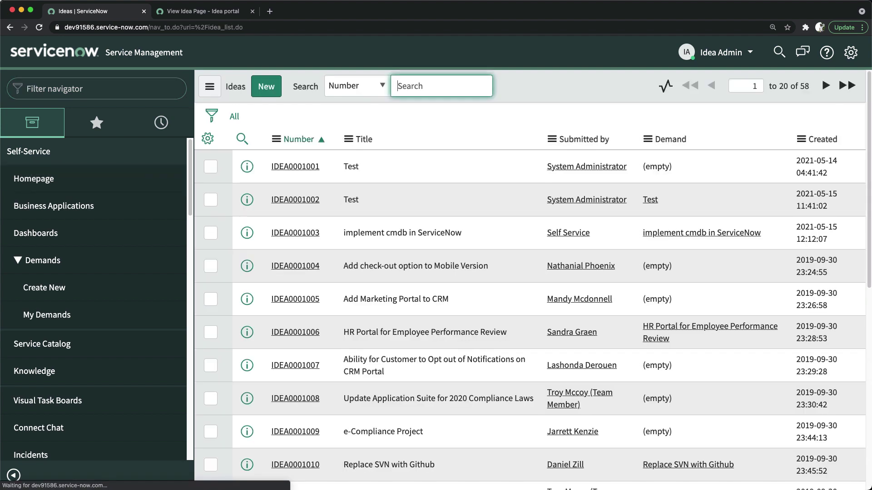
scroll(641, 209, "down", 7)
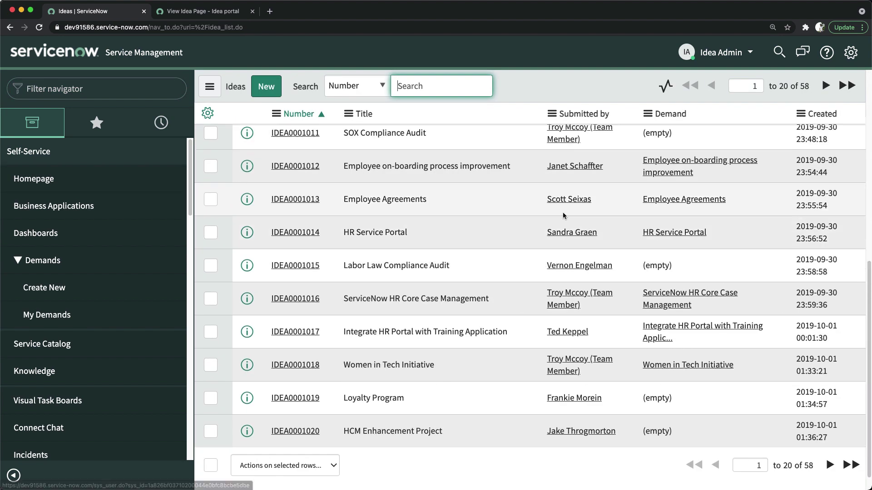
scroll(454, 236, "up", 7)
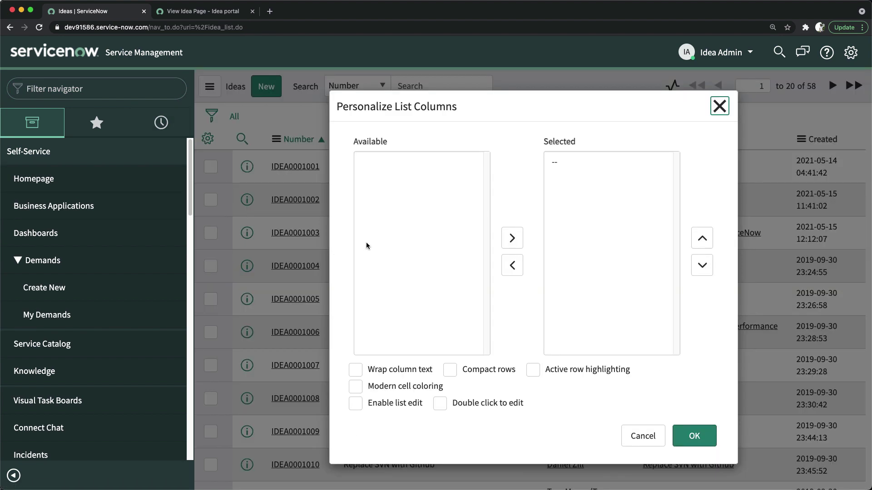
scroll(386, 245, "down", 10)
double_click(380, 285)
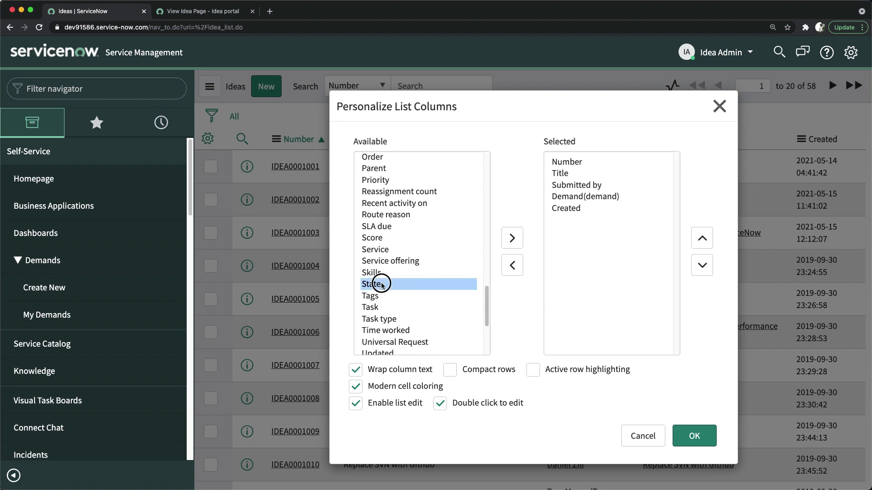
left_click(694, 435)
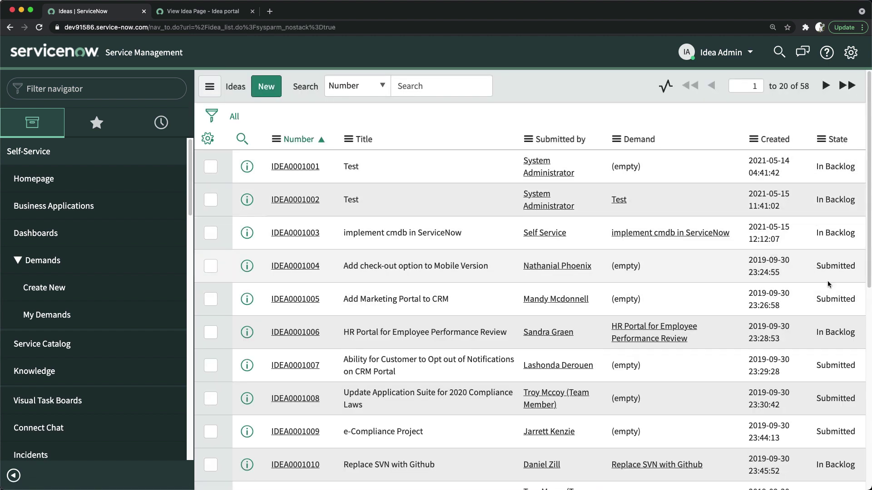
Open IDEA0001004 'Add check-out option to Mobile Version' and create demand task DMND0001106 from it.
left_click(306, 271)
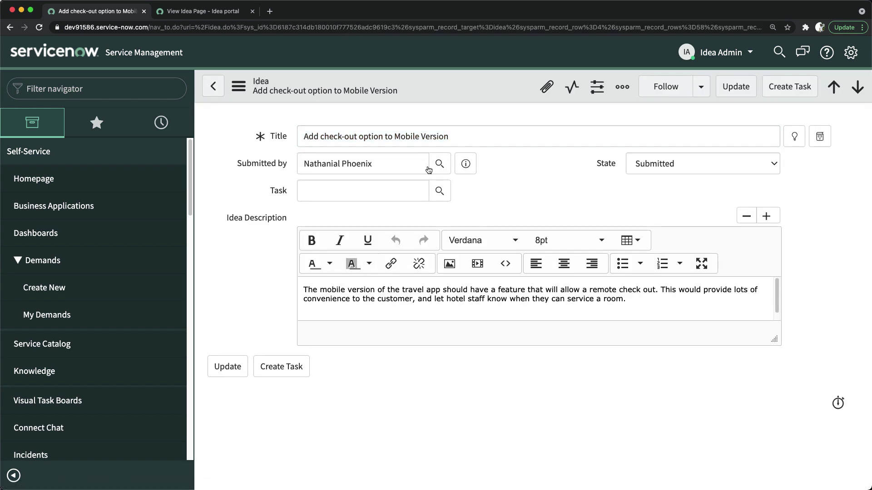
left_click(481, 198)
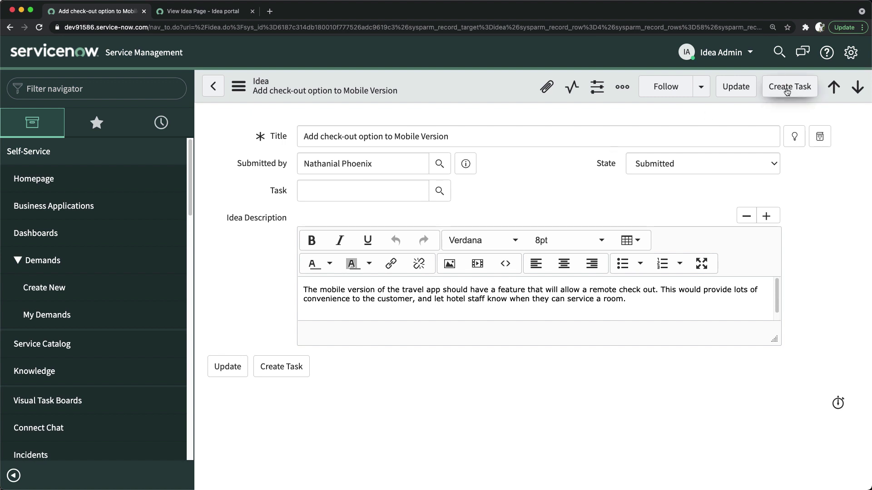
left_click(788, 92)
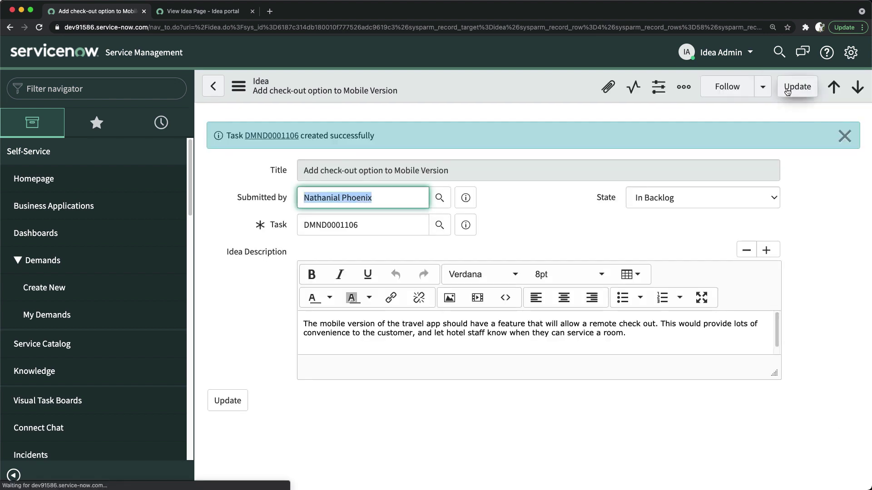
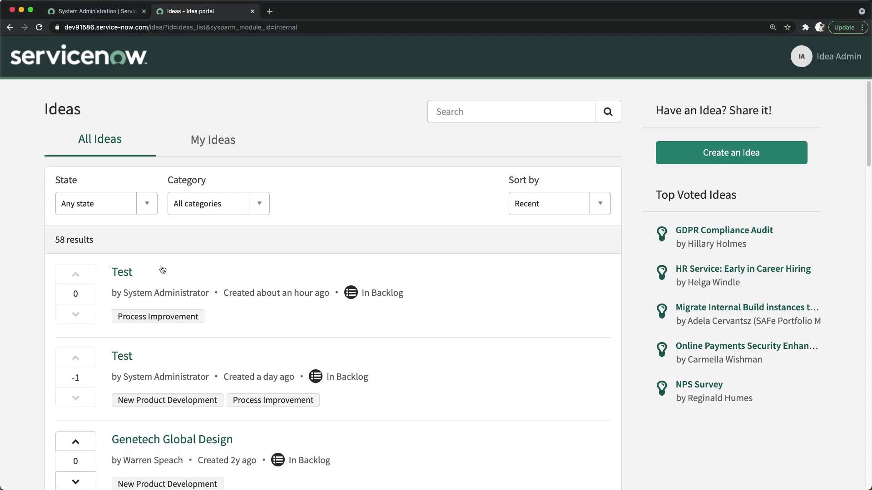
Close the Idea portal tab and reload the System Administration page.
scroll(163, 269, "down", 3)
scroll(163, 270, "up", 3)
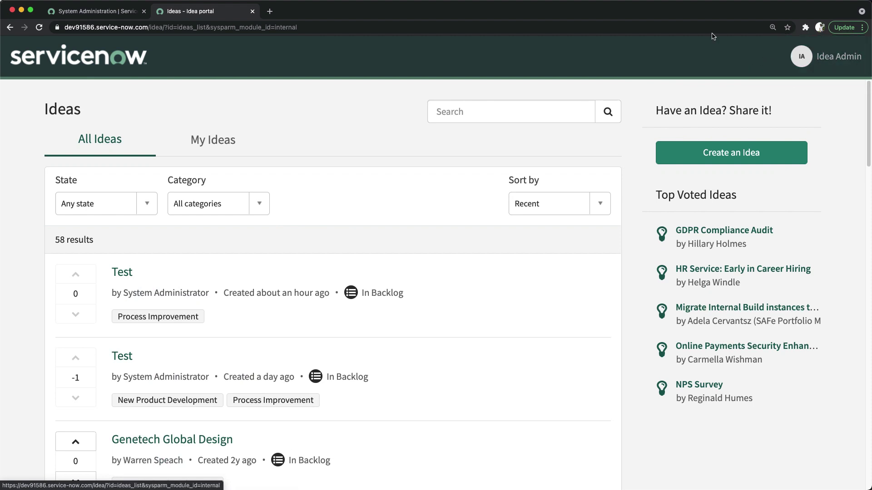
left_click(95, 11)
left_click(208, 14)
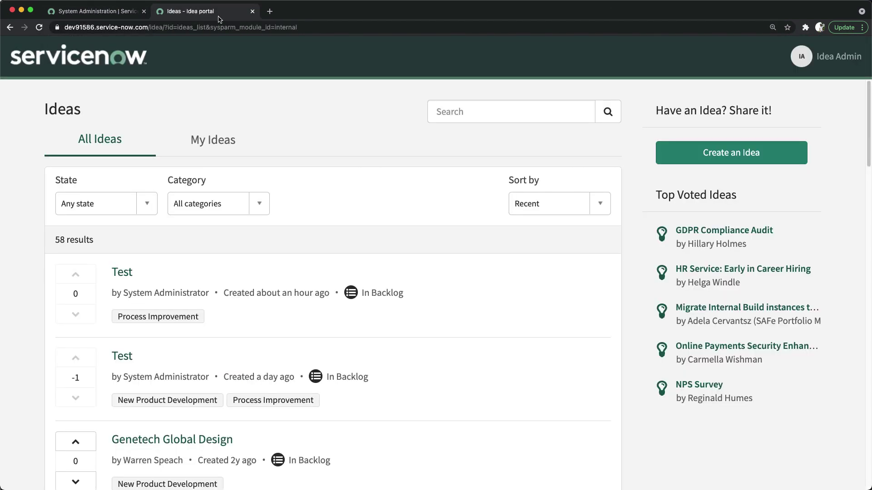
left_click(253, 11)
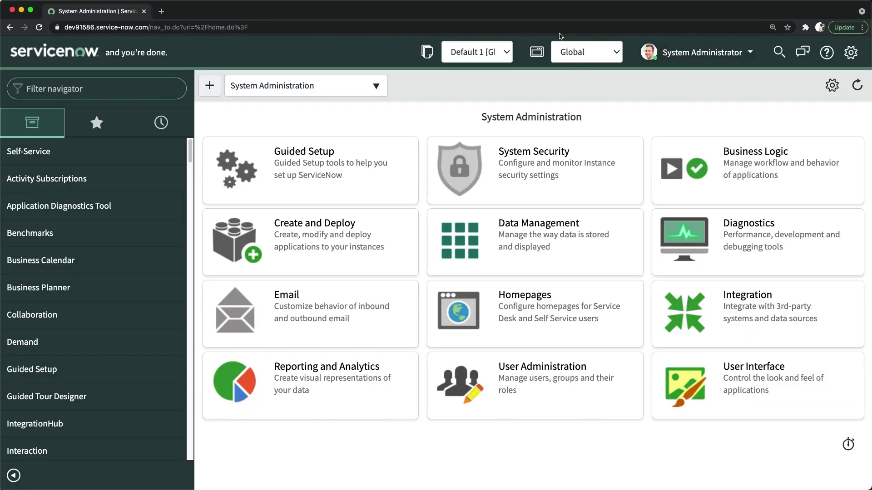
left_click(359, 26)
key("Return")
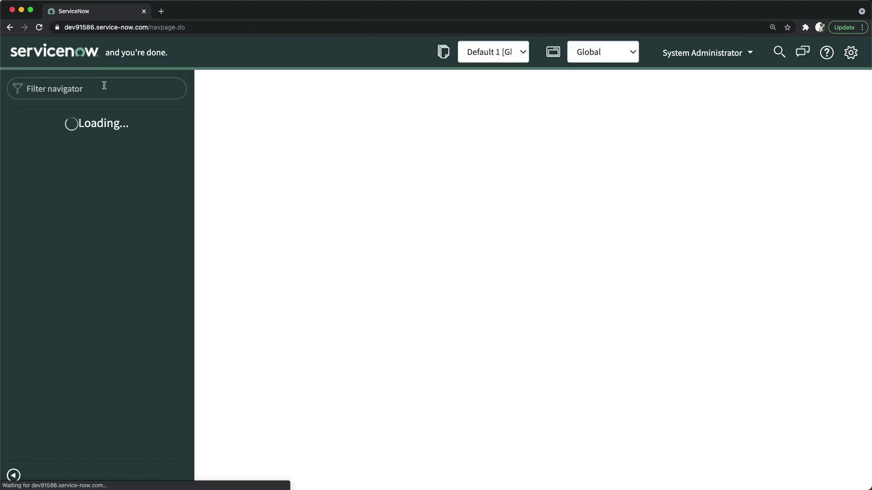
Enter idea.list in the navigator filter to open the Ideas table list.
left_click(104, 86)
type("idea")
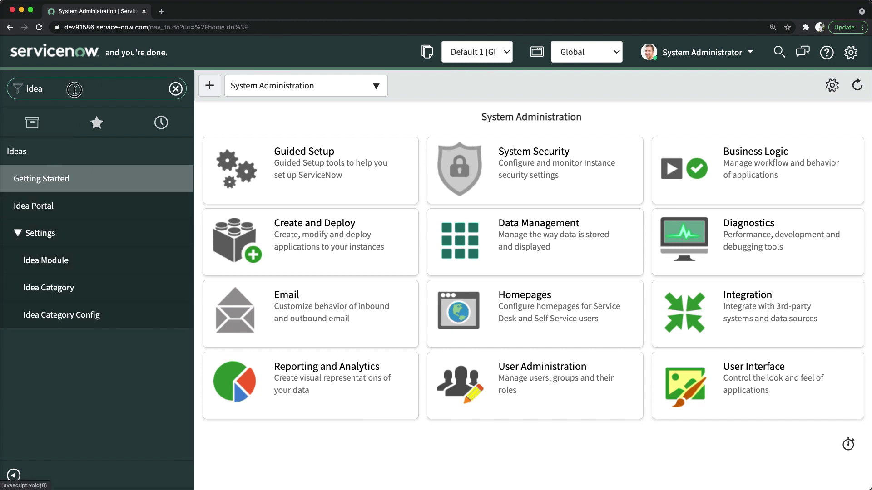
left_click_drag(74, 89, 2, 88)
key("Right")
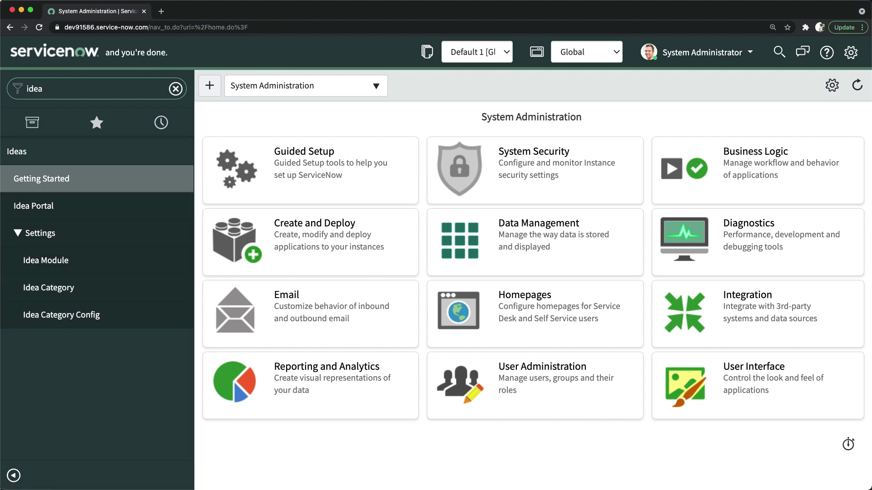
type(".list")
key("Return")
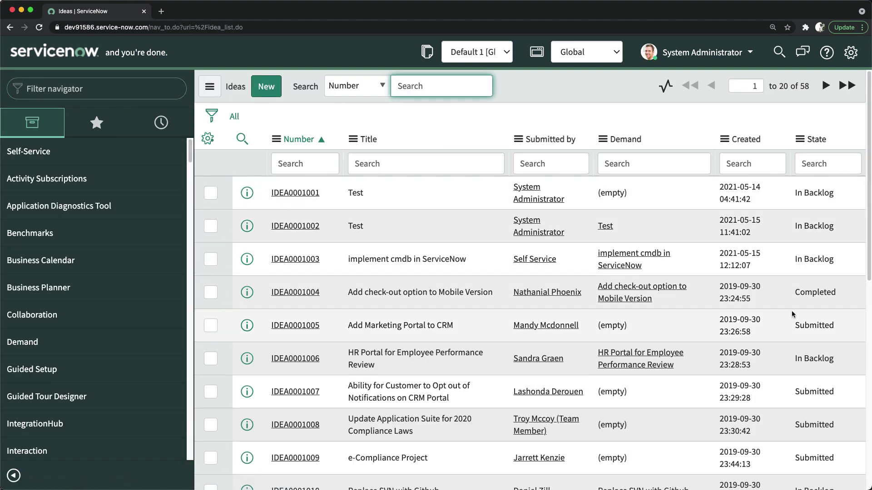
Open the HR Portal for Employee Performance Review idea and set its State to Completed.
scroll(791, 314, "down", 1)
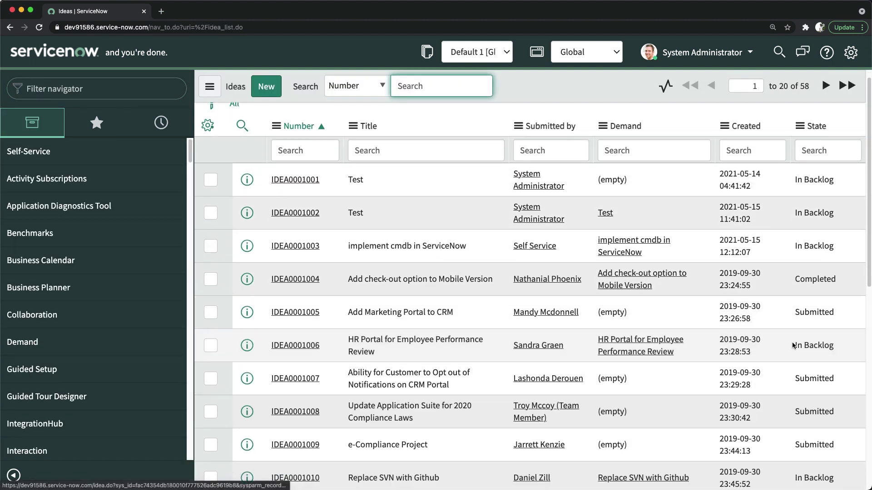
left_click(291, 346)
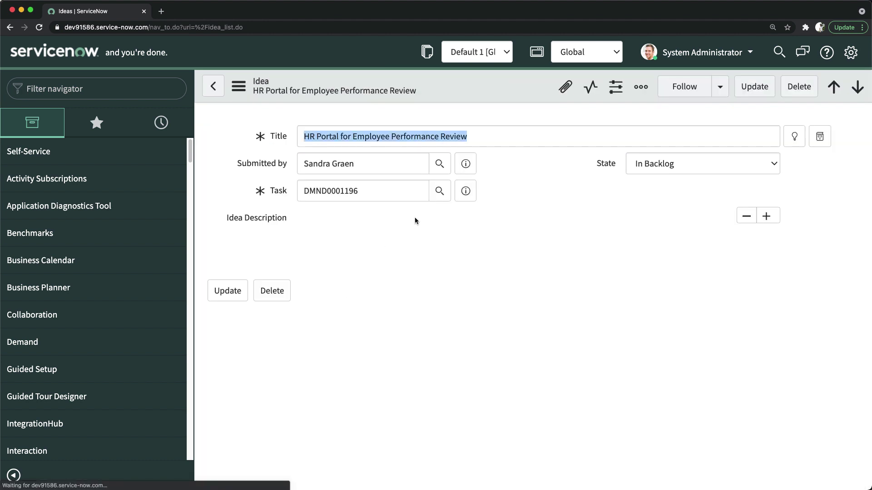
left_click(639, 178)
left_click(662, 211)
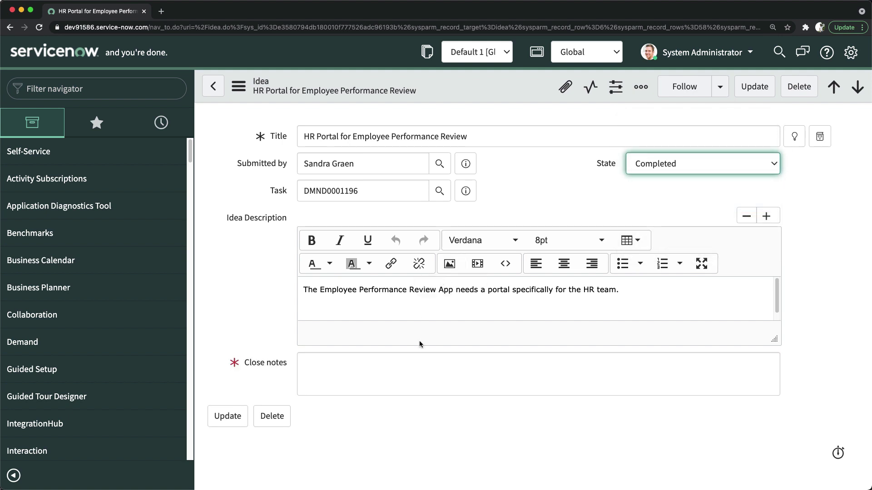
Enter the close note 'Idea is implemented' and save the idea.
left_click(400, 372)
type("Id")
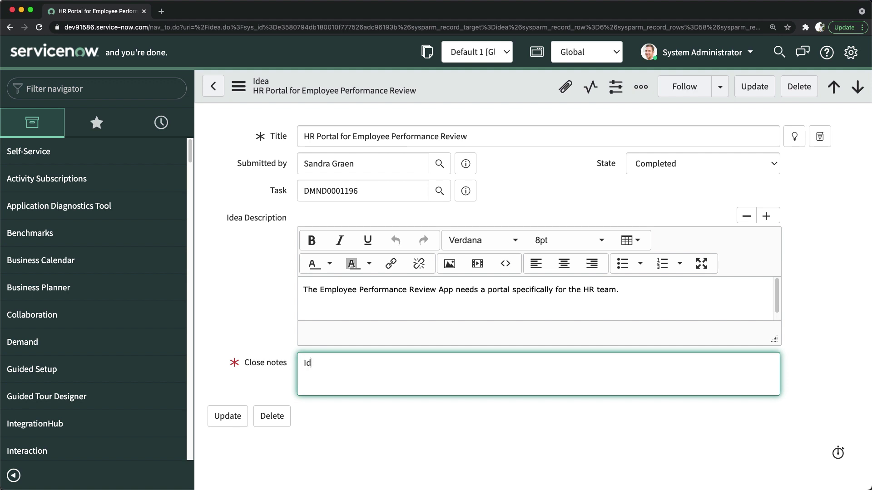
type("ea is implemented.")
left_click(583, 191)
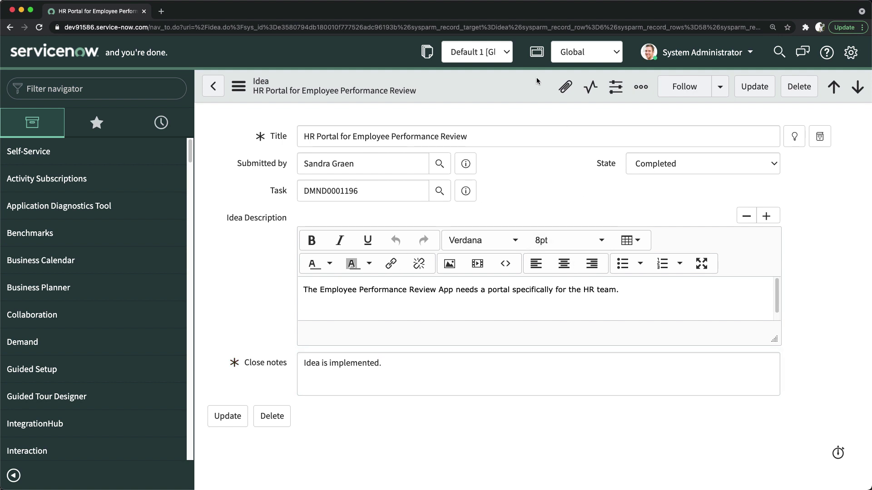
right_click(483, 90)
left_click(529, 101)
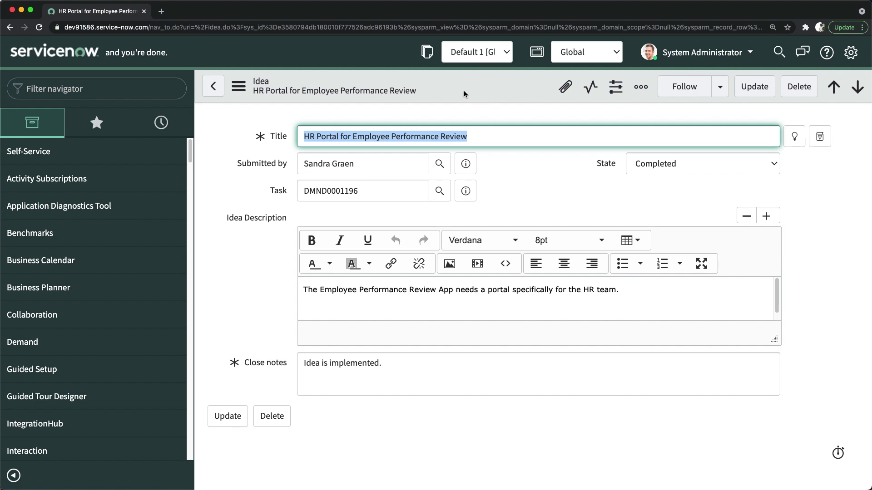
right_click(449, 85)
mouse_move(557, 182)
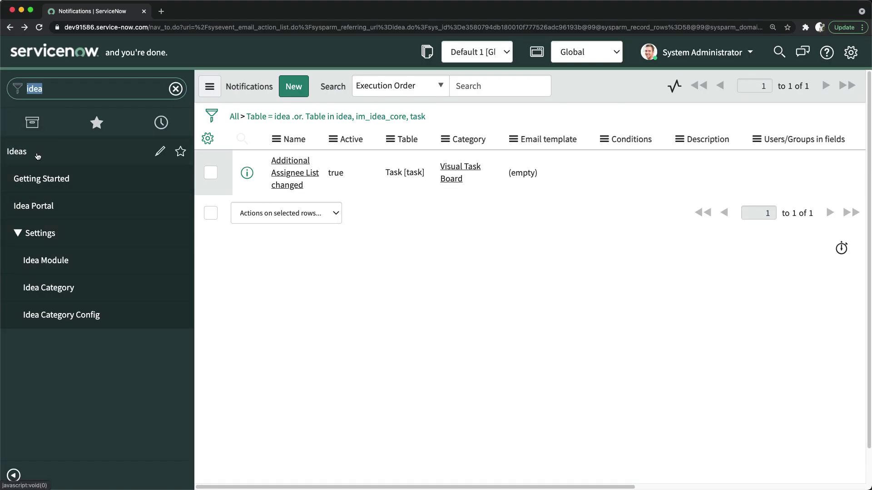
Open the Idea Categories list under Ideas > Settings.
left_click(56, 289)
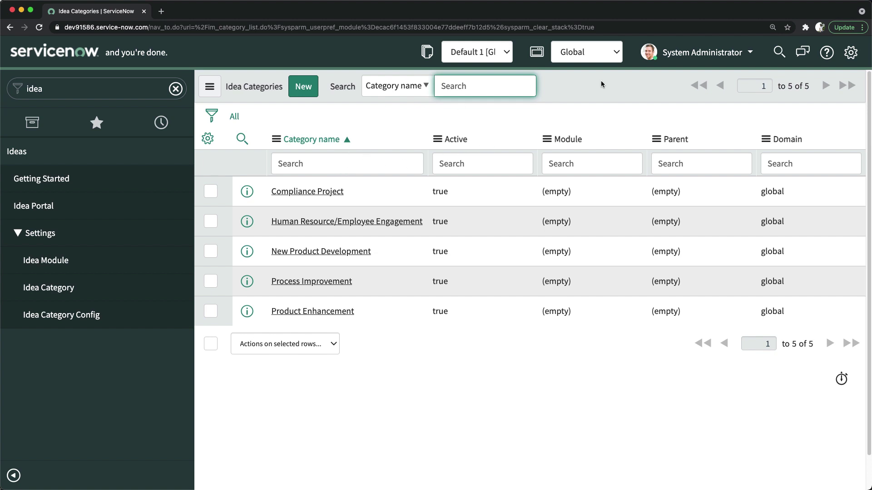
Impersonate Idea Admin from Recent Impersonations, then open Ideas > Idea Category.
left_click(703, 54)
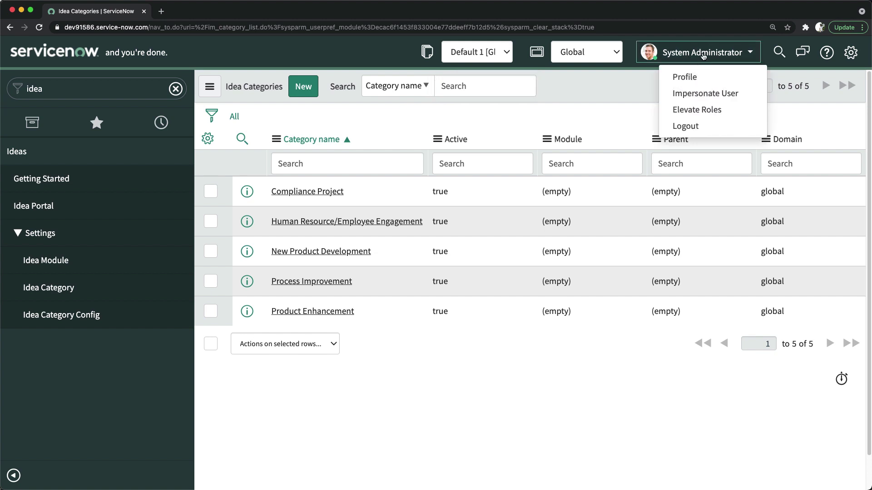
left_click(699, 97)
left_click(389, 113)
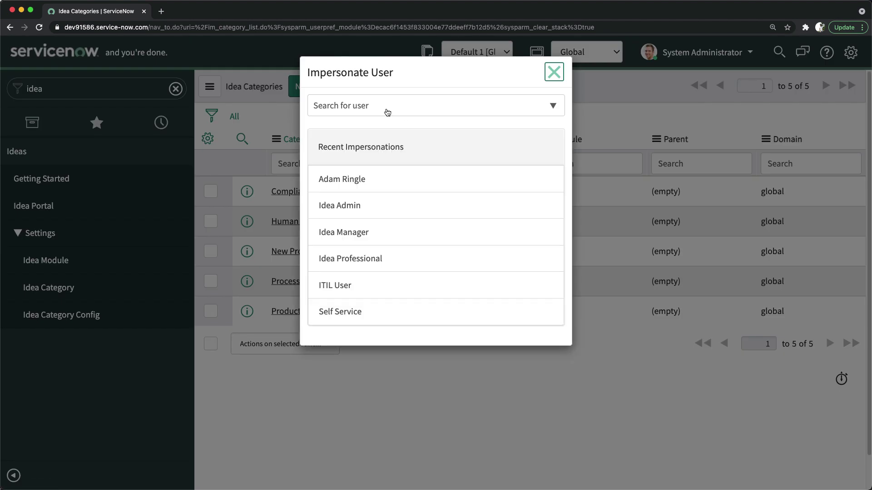
left_click(345, 210)
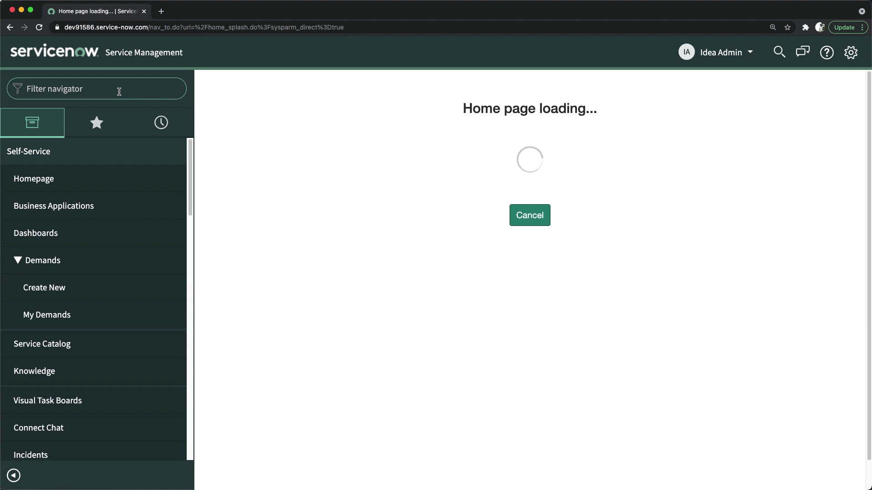
type("ideas")
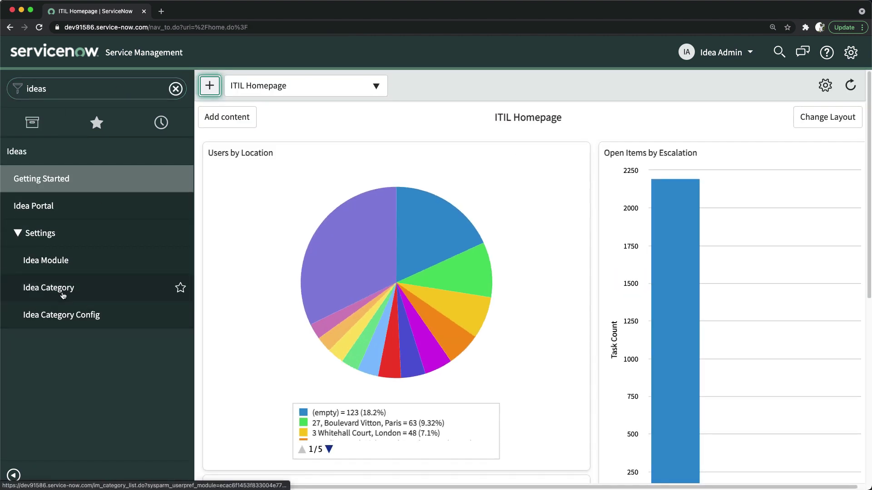
left_click(54, 291)
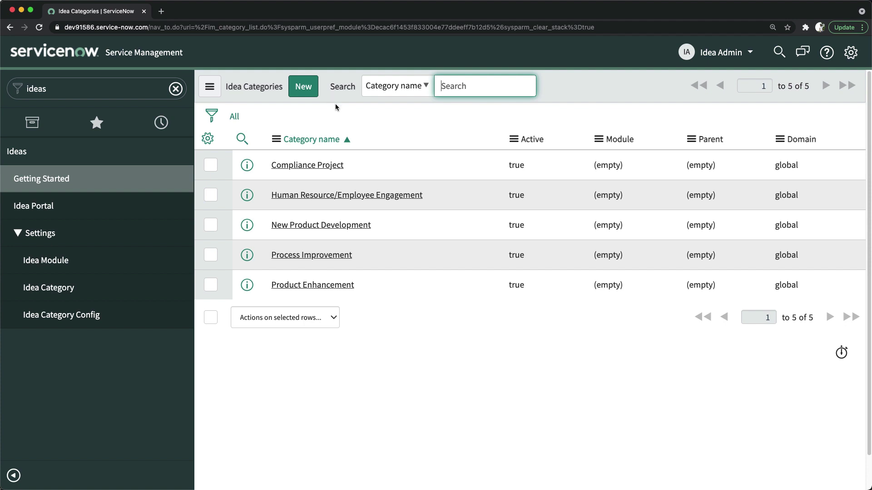
Create and submit a new Idea Category named 'New Implementation'.
left_click(302, 95)
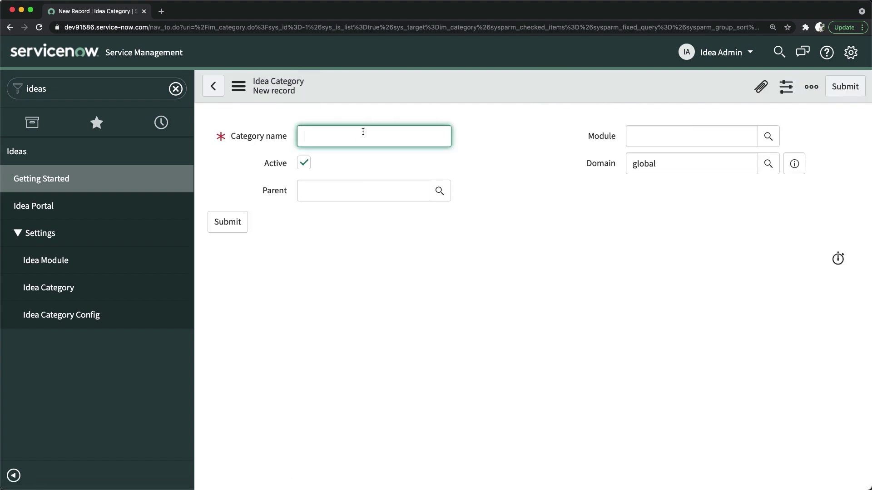
type("New Implementastion")
key("BackSpace")
key("BackSpace")
key("BackSpace")
key("BackSpace")
type("tion")
left_click(494, 169)
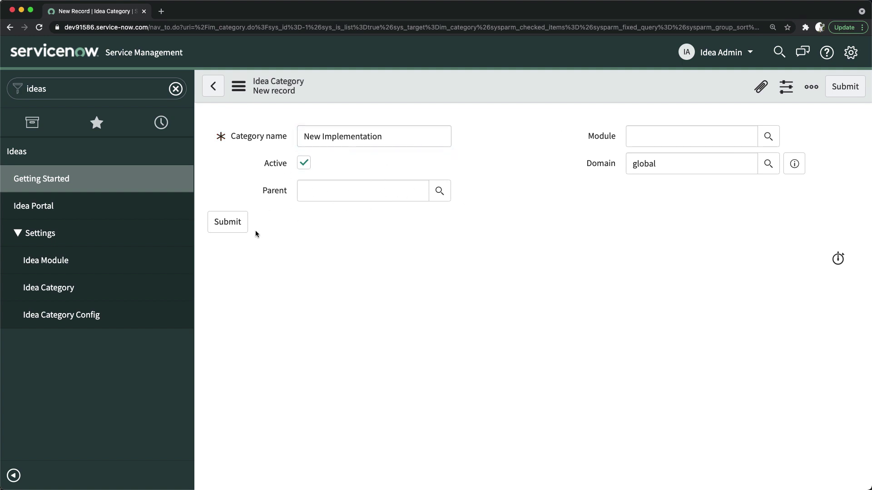
left_click(228, 222)
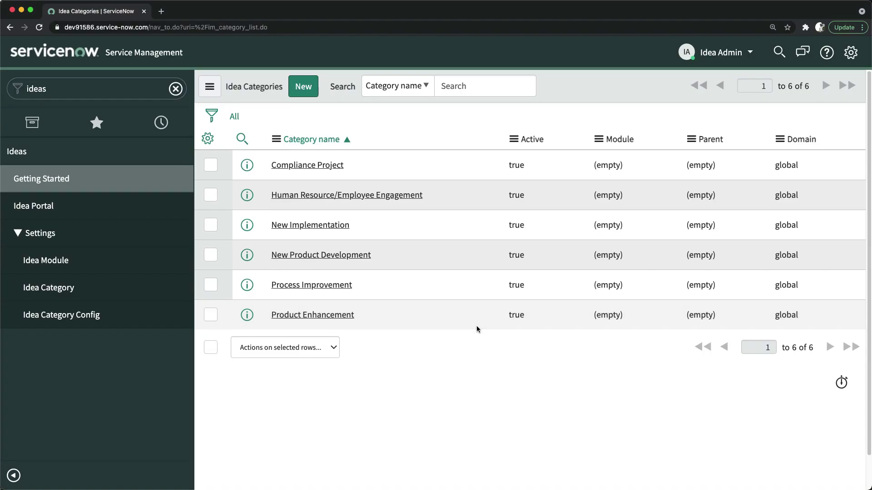
End the Idea Admin impersonation to return to the System Administrator account.
left_click(89, 88)
type("plugins")
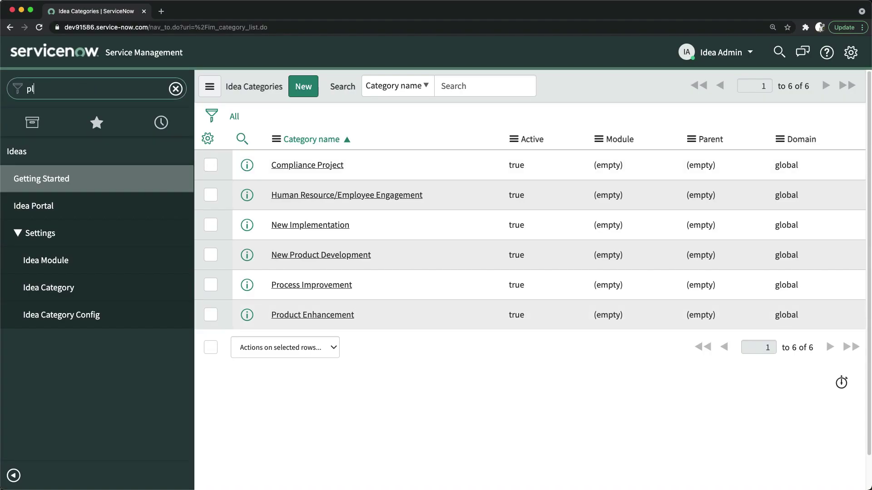
key("BackSpace")
key("BackSpace")
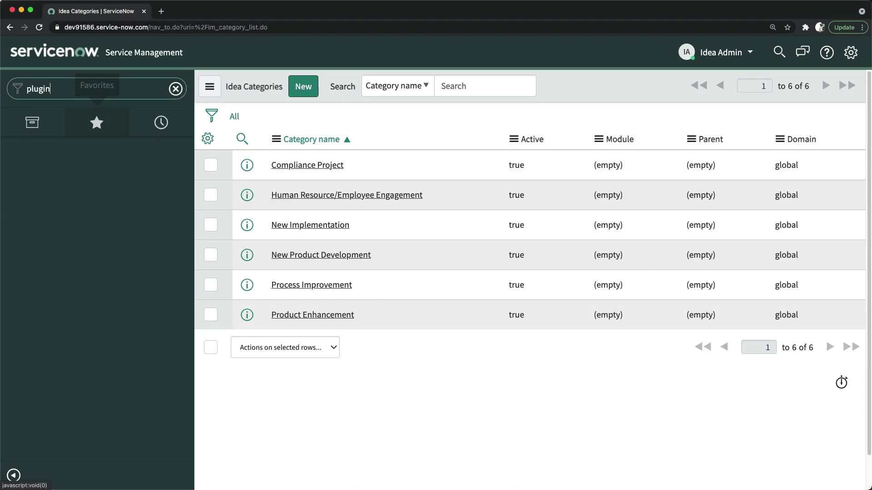
left_click(716, 54)
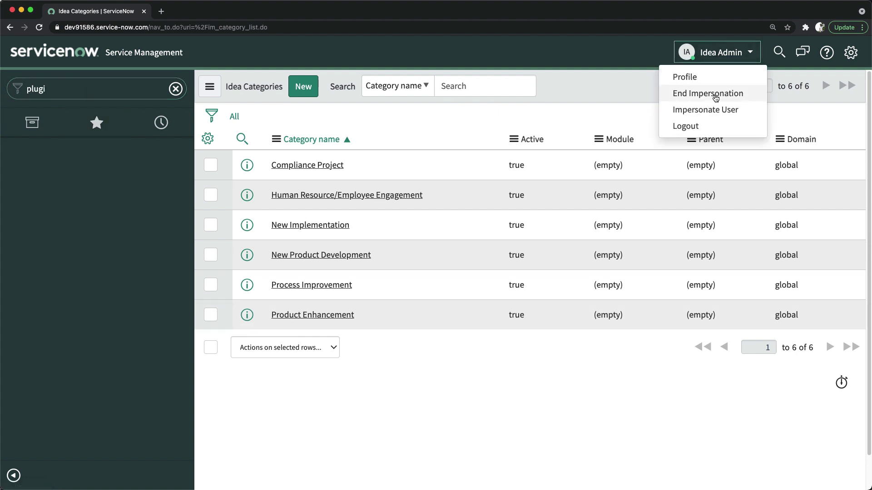
left_click(724, 92)
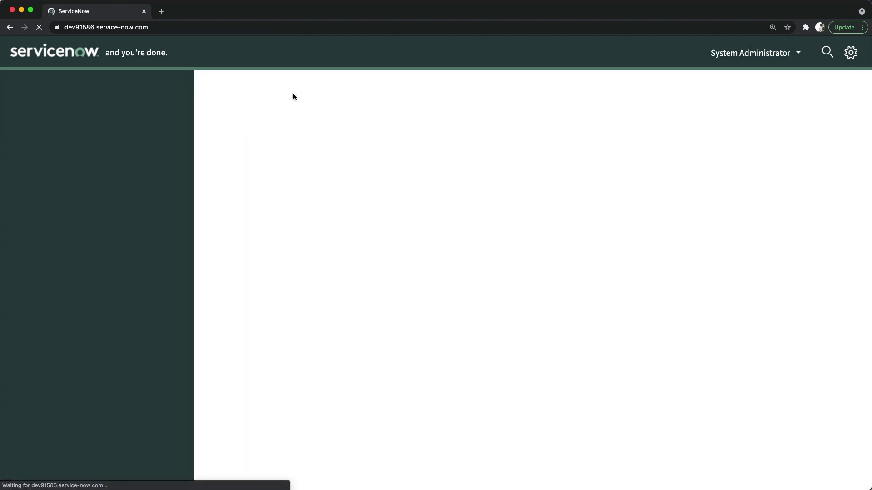
Filter the navigator for 'plugins' and open System Definition > Plugins.
left_click(75, 88)
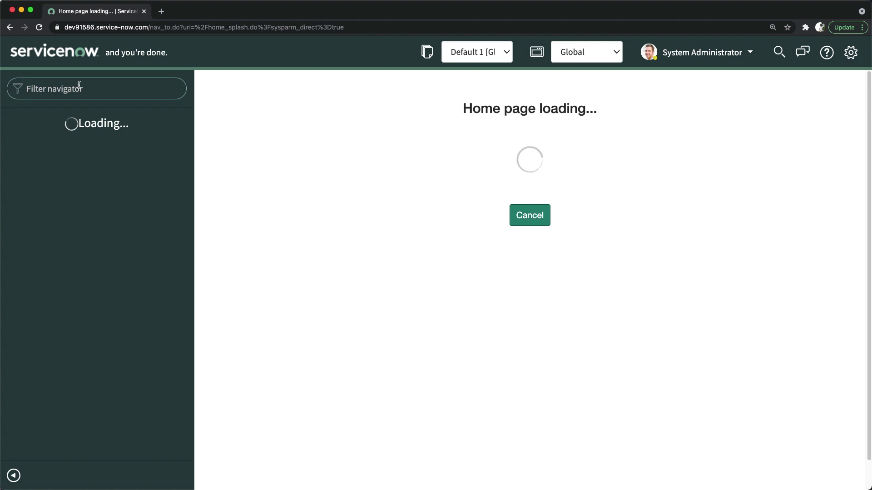
type("plugins")
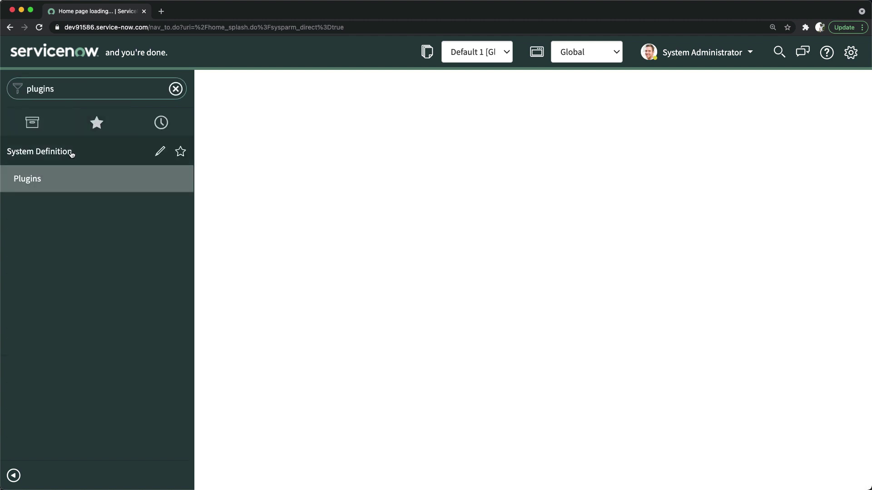
left_click(36, 179)
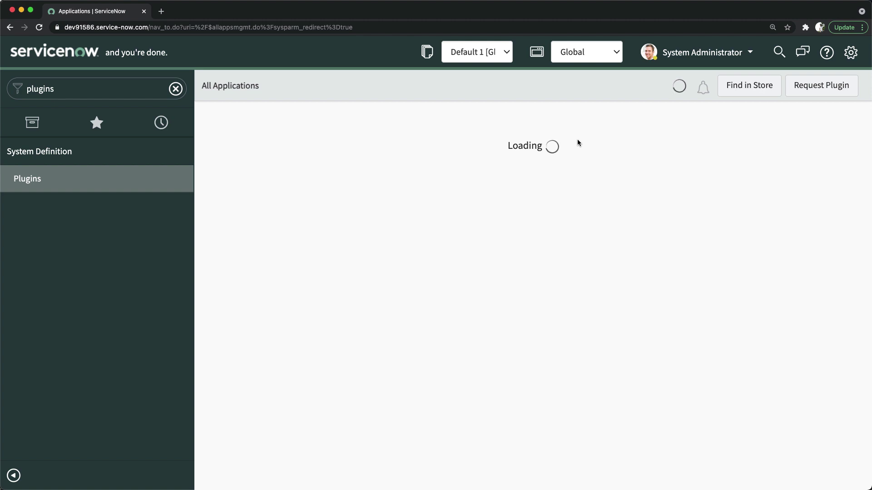
left_click(516, 133)
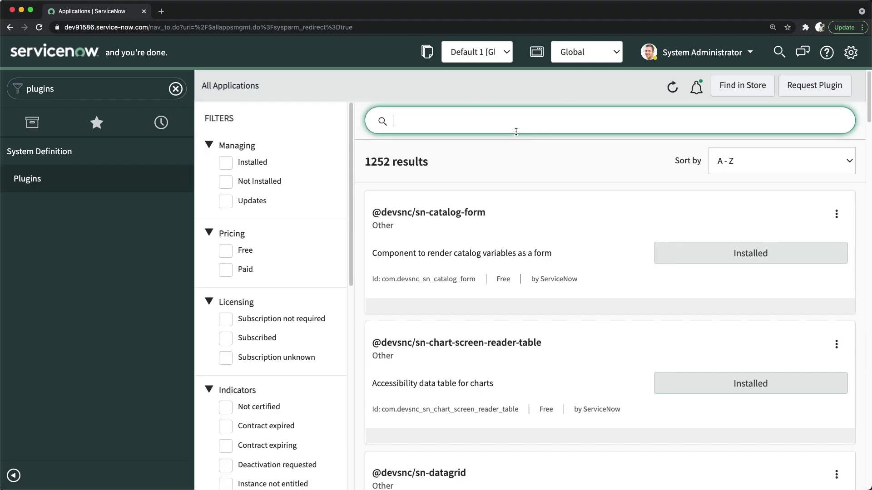
Search the applications for 'idea' and scroll down to the Idea Manager Dashboard card.
type("idea")
scroll(521, 321, "down", 2)
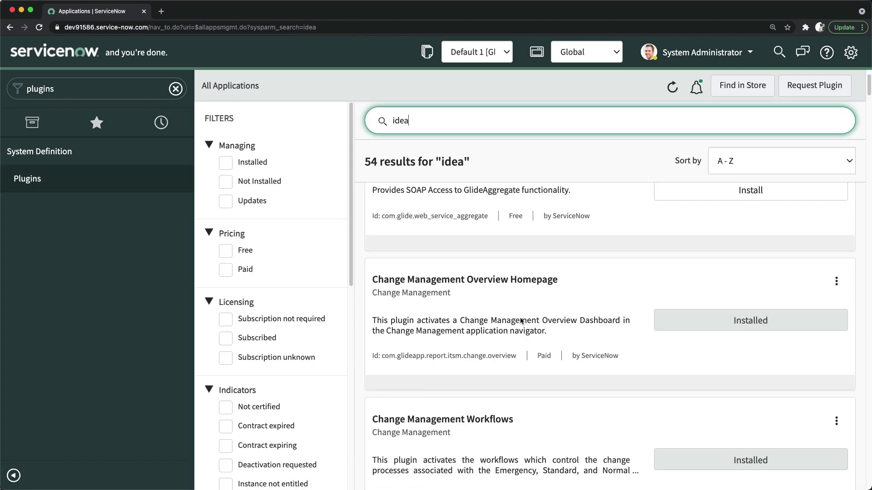
scroll(521, 321, "down", 15)
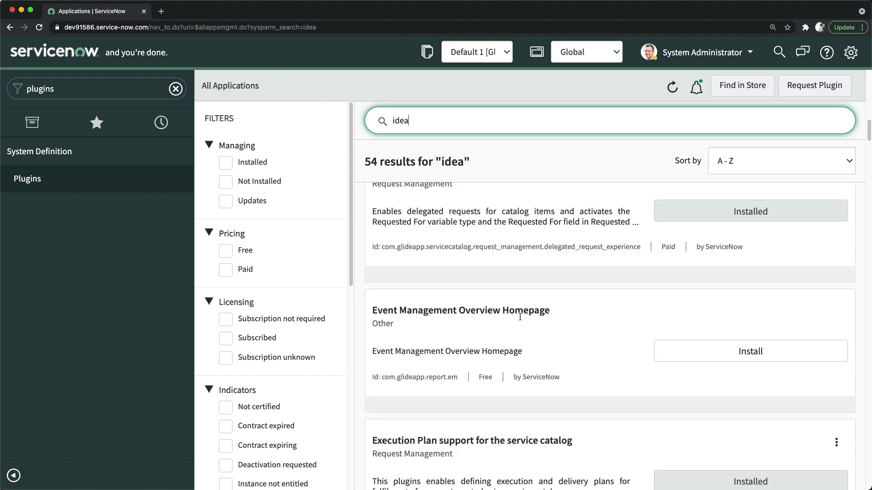
scroll(520, 317, "down", 10)
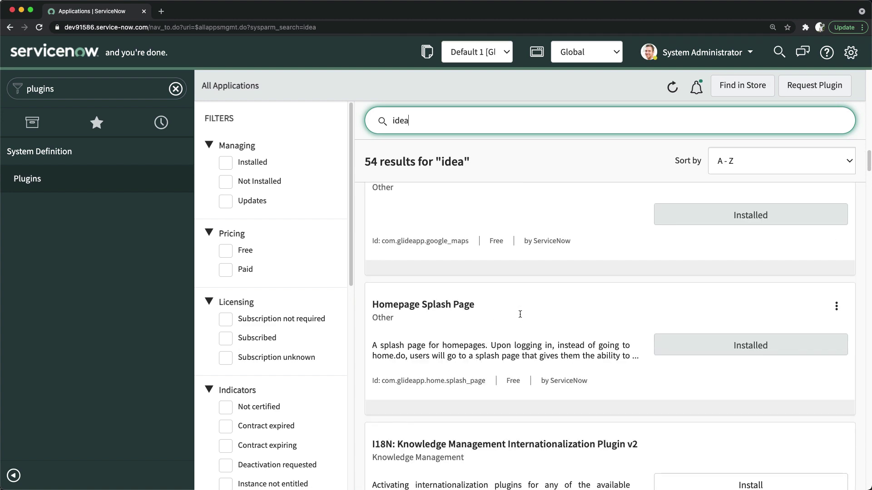
scroll(520, 314, "down", 5)
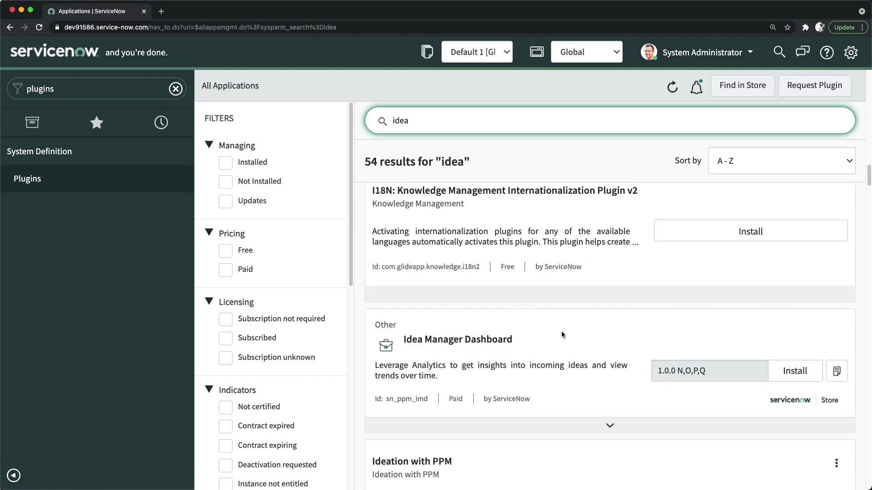
scroll(518, 317, "down", 2)
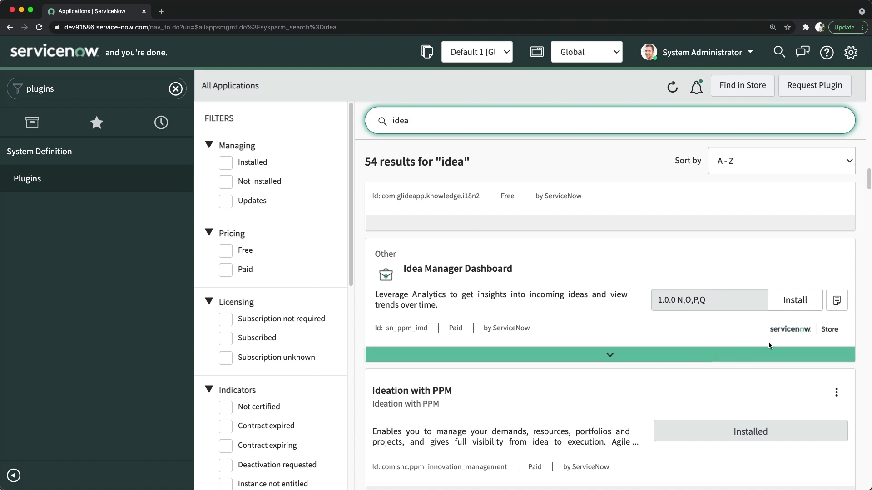
Install Idea Manager Dashboard with demo data, close the success dialog, and reload the instance.
left_click(790, 302)
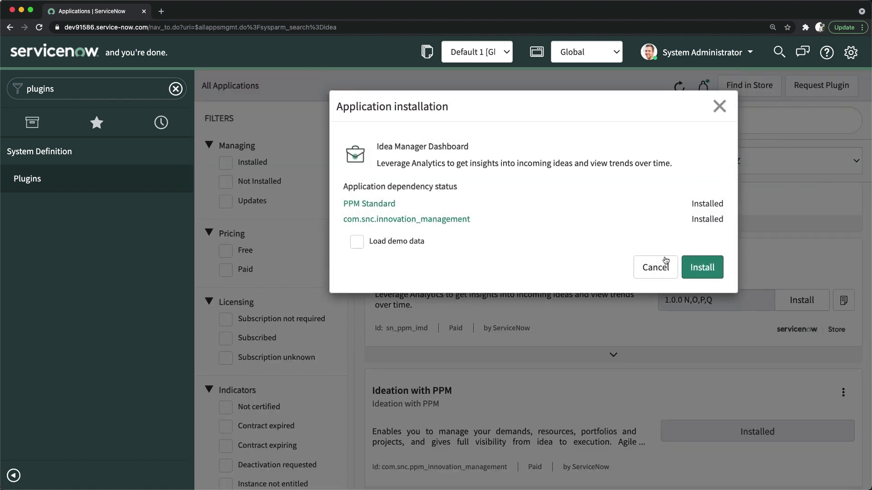
left_click(357, 241)
left_click(702, 270)
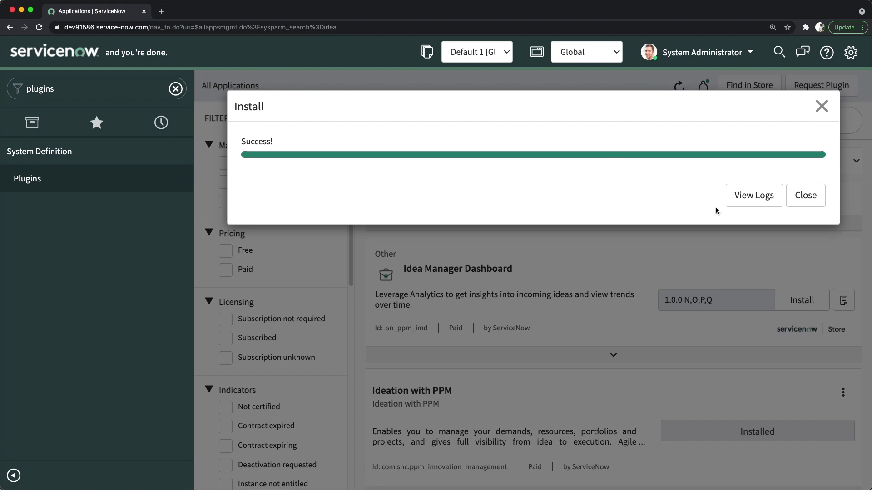
left_click(805, 196)
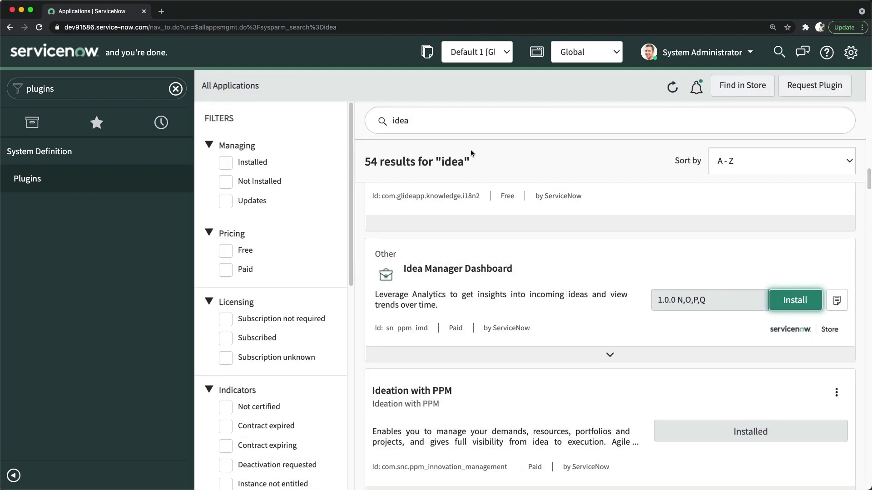
left_click(39, 27)
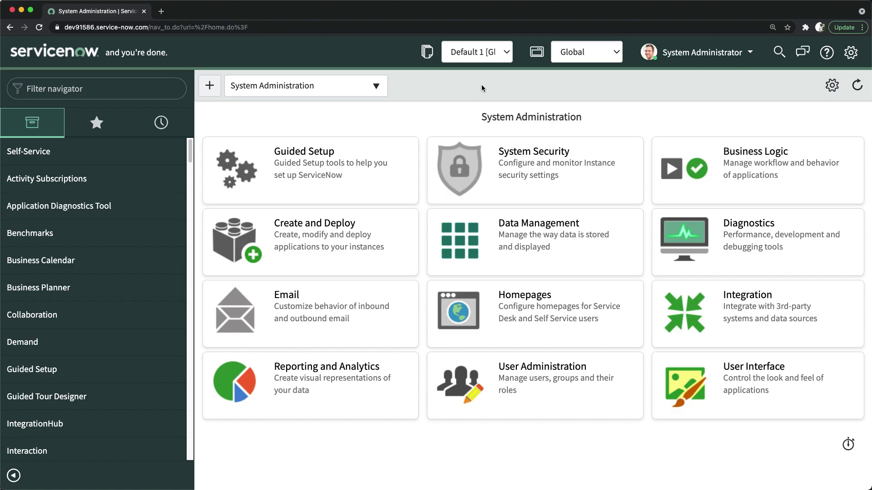
Filter the navigator for 'ideas' and open Ideas > Idea Manager Dashboard.
left_click(136, 94)
type("ideas")
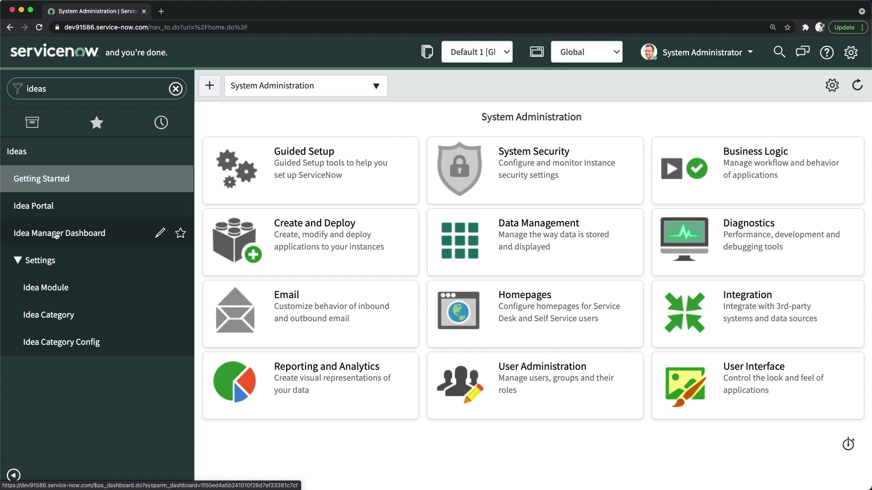
left_click(56, 235)
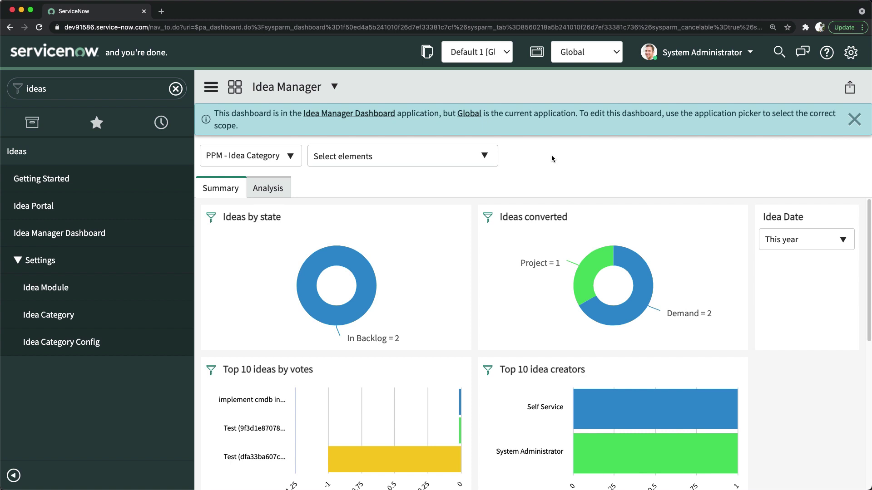
mouse_move(317, 256)
scroll(281, 255, "down", 3)
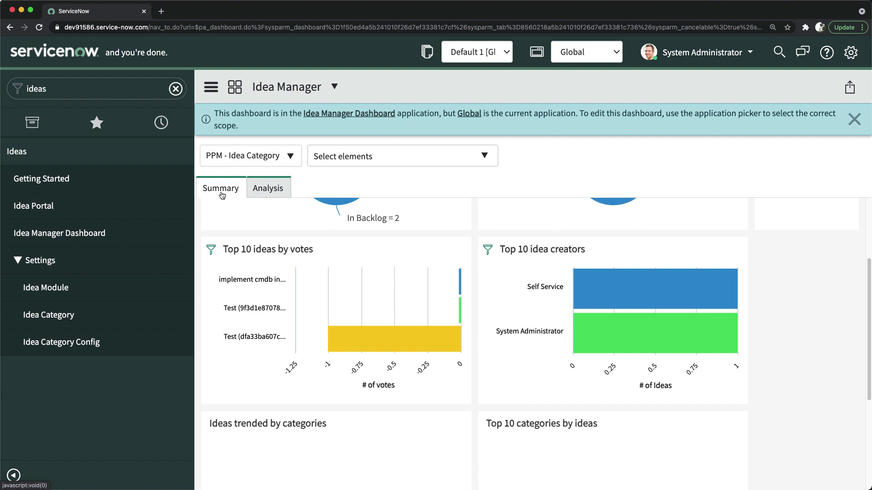
left_click(267, 188)
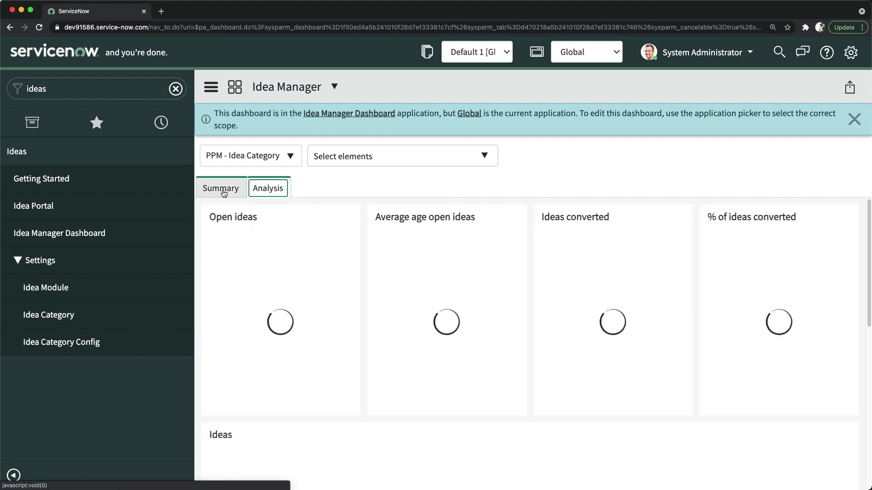
left_click(223, 190)
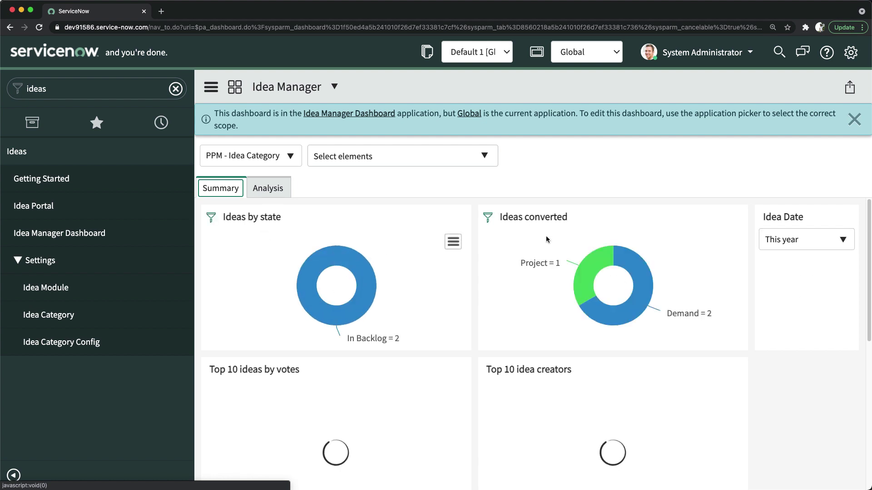
mouse_move(555, 259)
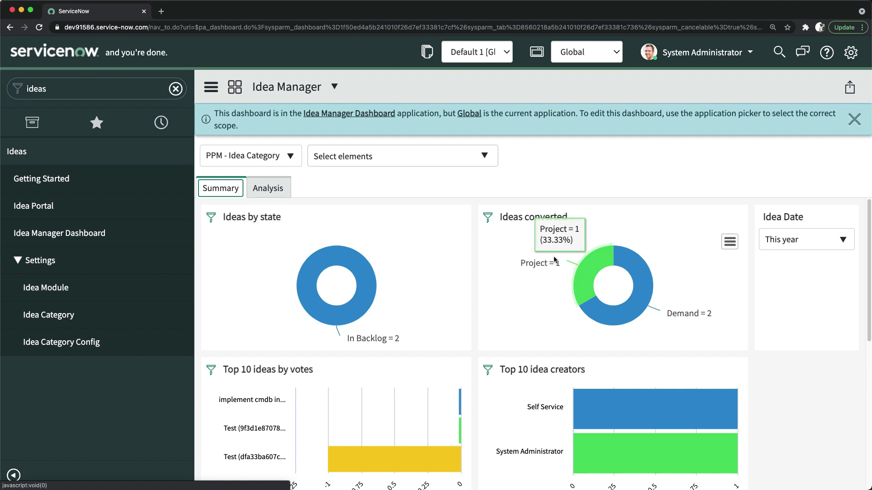
mouse_move(659, 298)
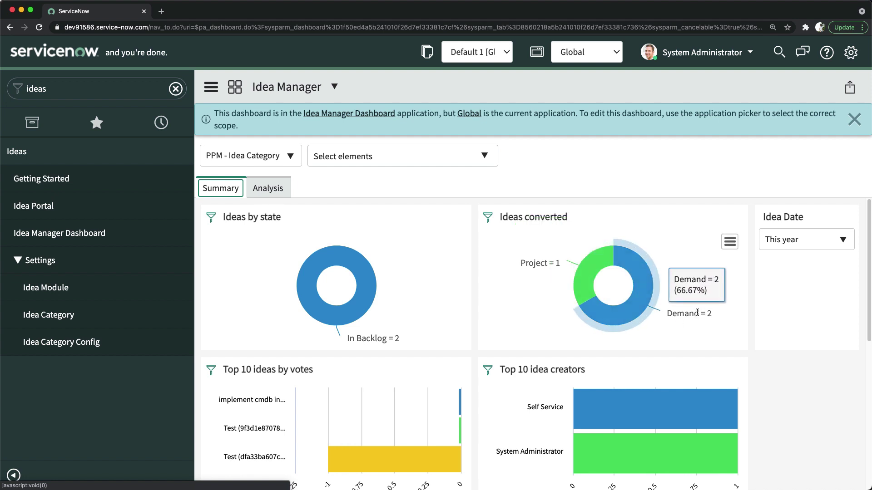
scroll(697, 312, "down", 3)
scroll(735, 313, "up", 3)
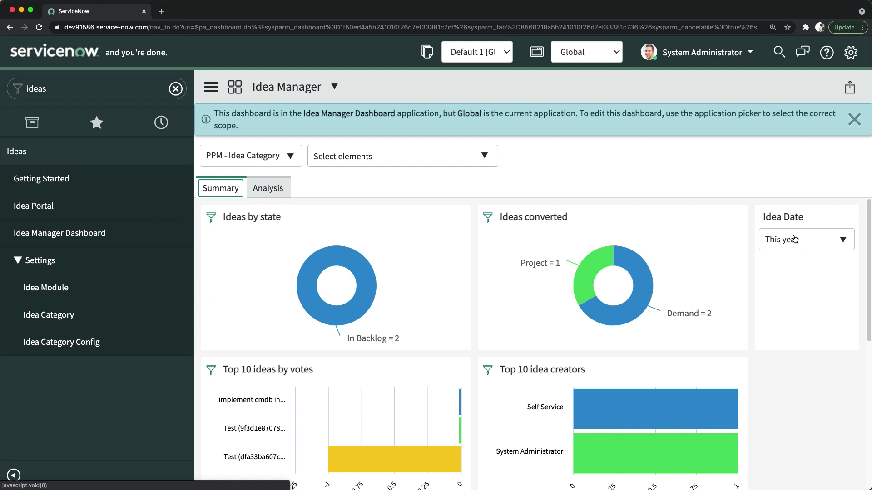
mouse_move(419, 294)
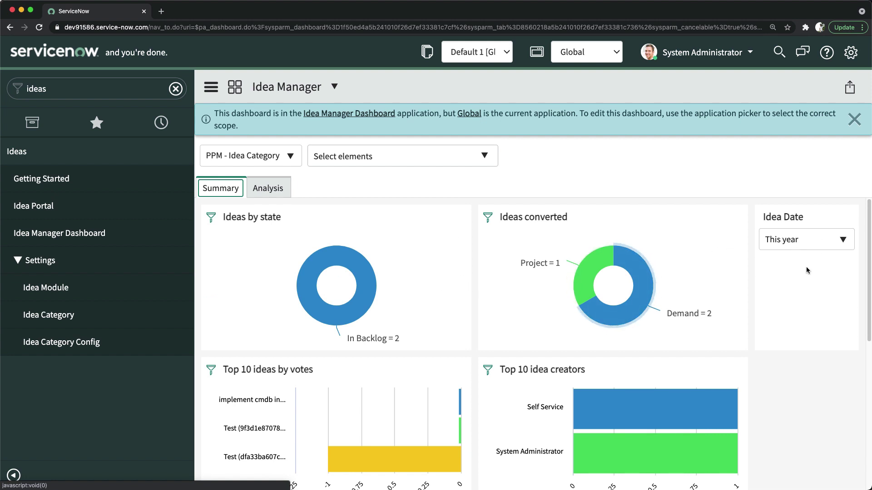
left_click(803, 241)
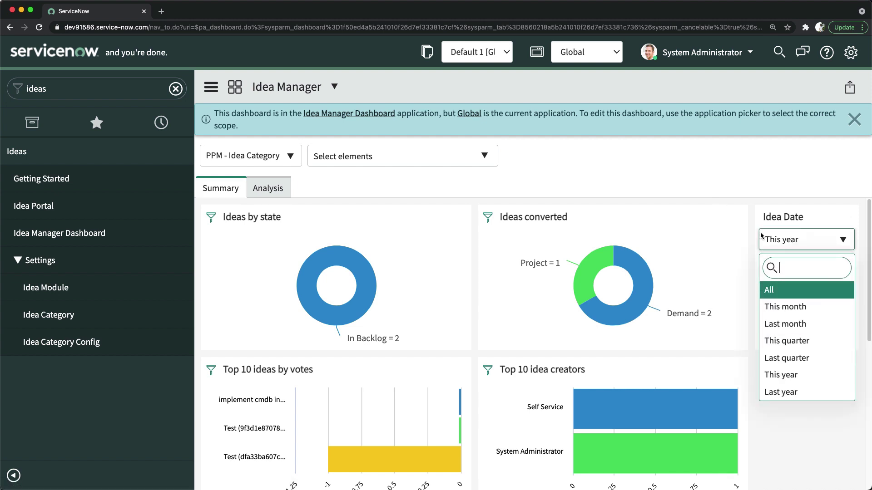
left_click(645, 184)
scroll(318, 290, "down", 3)
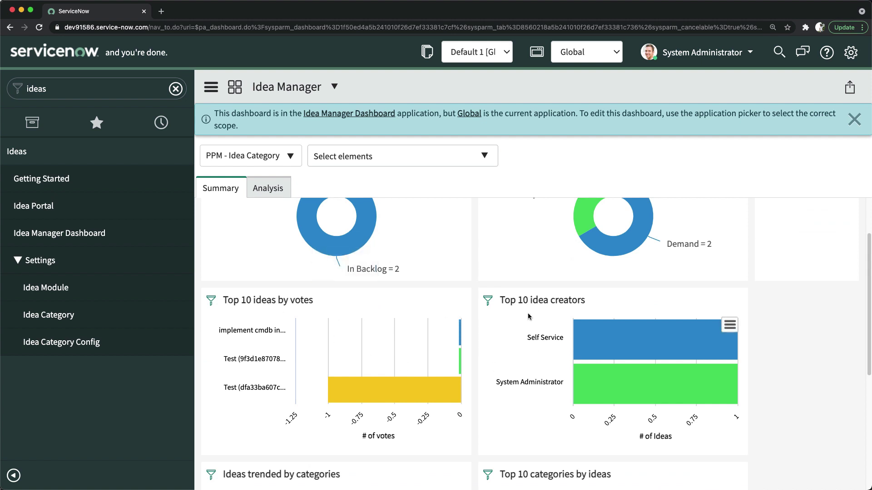
scroll(534, 353, "down", 8)
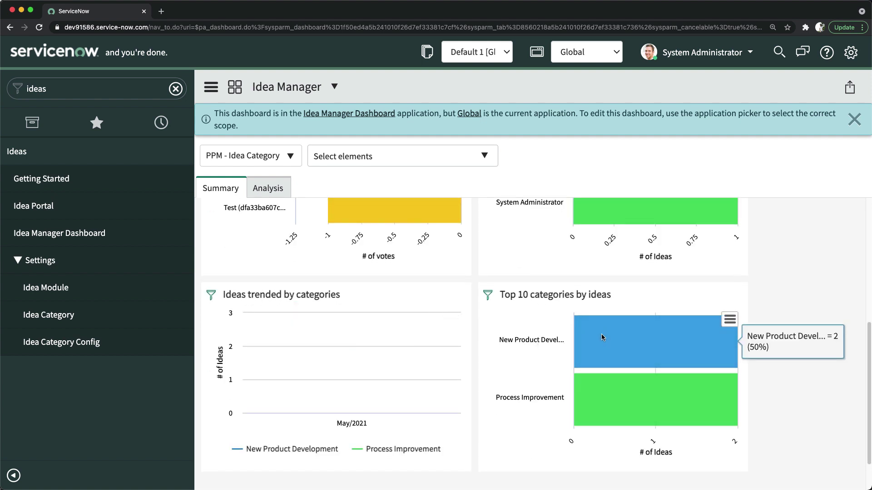
scroll(601, 334, "up", 10)
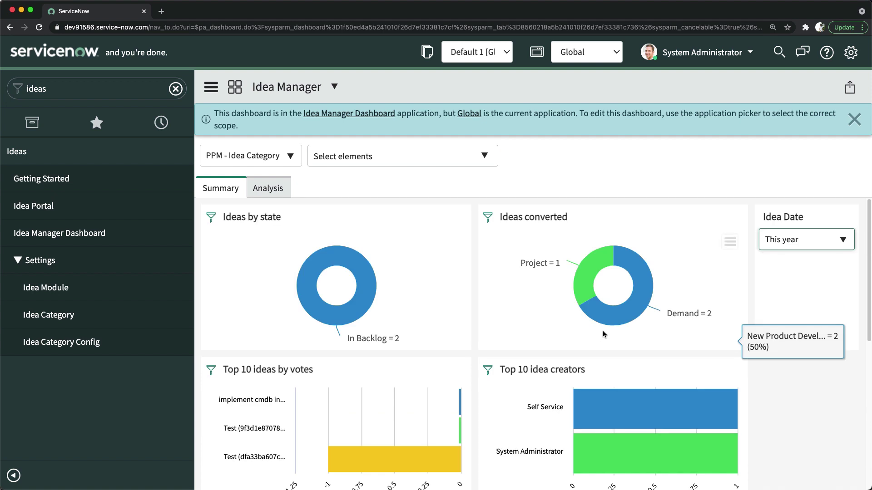
Open the Analysis tab, switch the Ideas widget from Month to Year, and view breakdown choices.
left_click(265, 189)
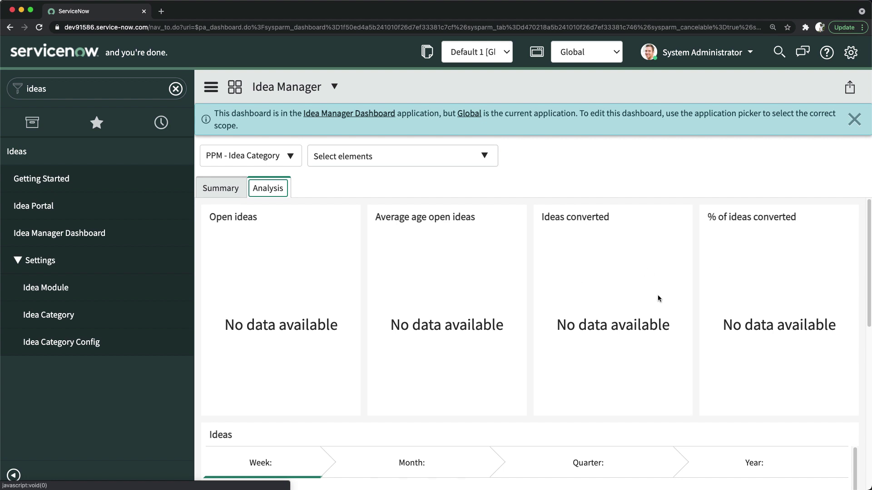
scroll(411, 325, "down", 7)
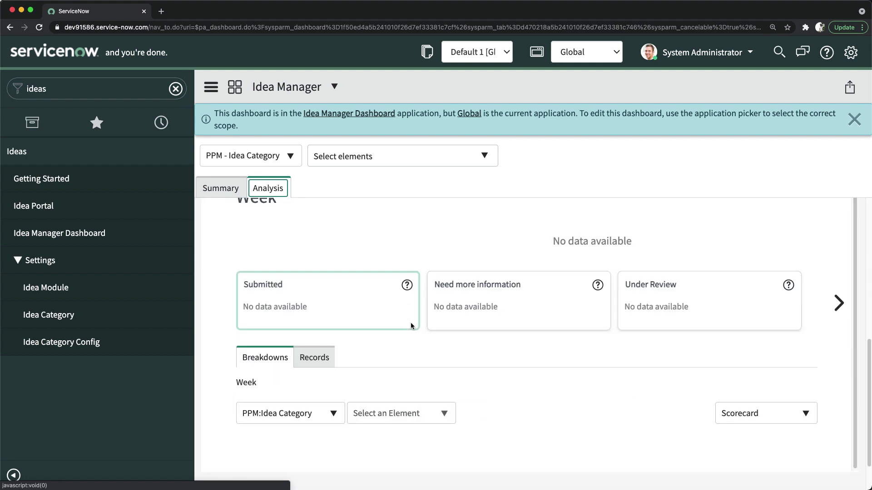
scroll(410, 325, "up", 3)
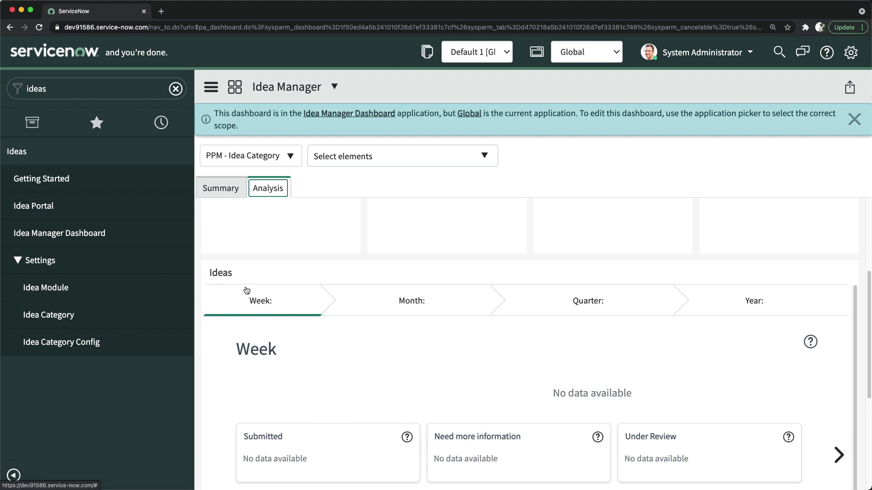
left_click(407, 314)
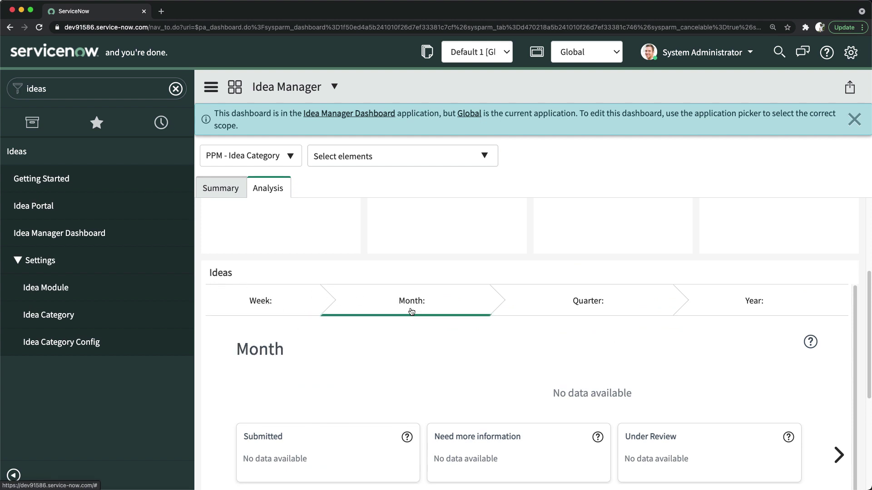
left_click(695, 304)
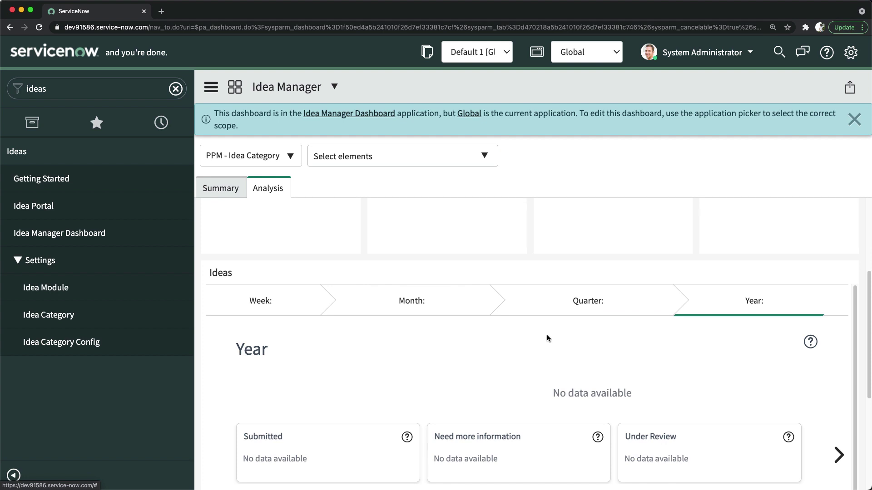
left_click(249, 157)
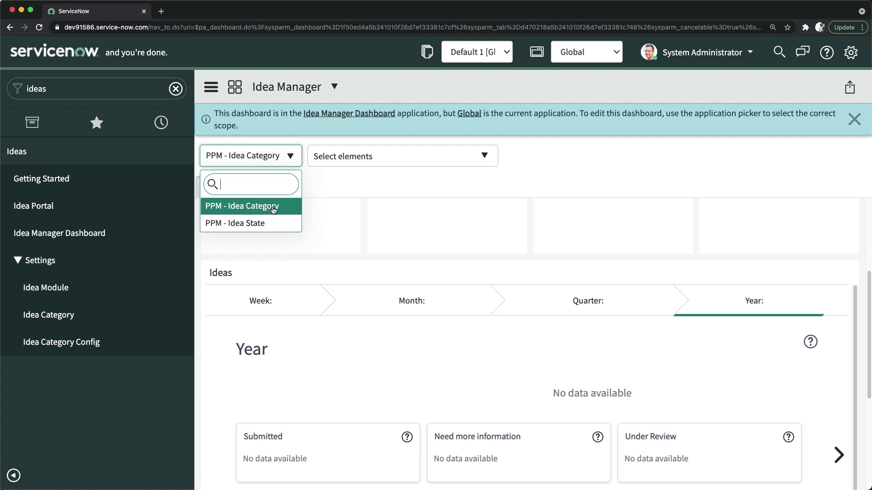
left_click(385, 147)
left_click(372, 154)
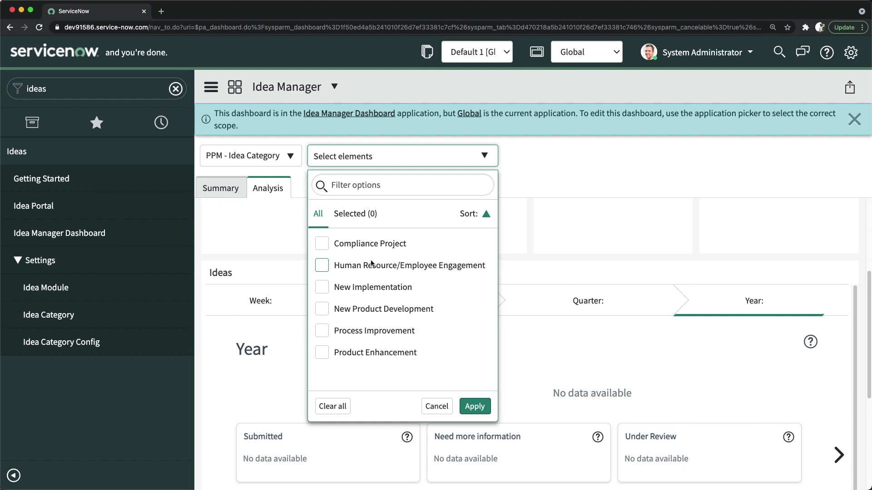
left_click(569, 161)
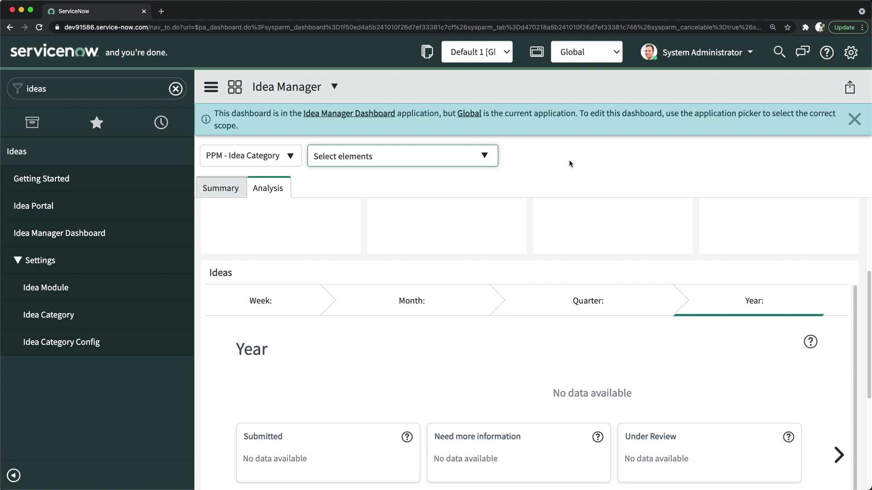
left_click(540, 155)
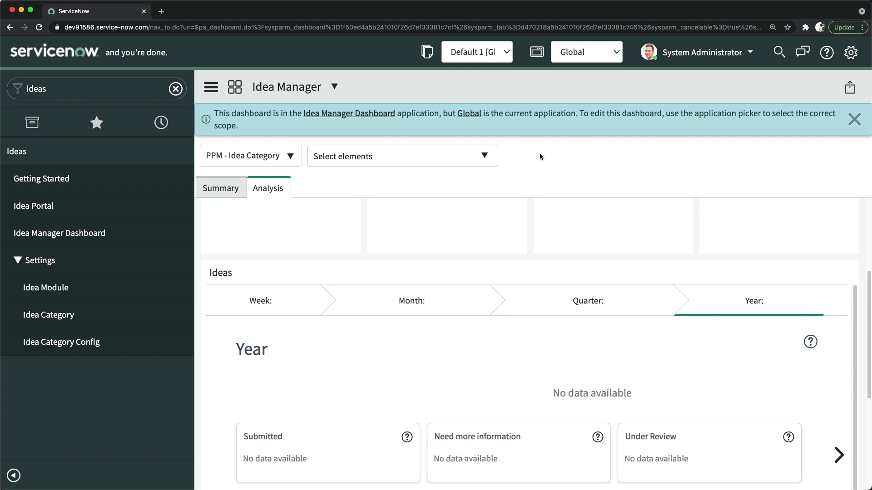